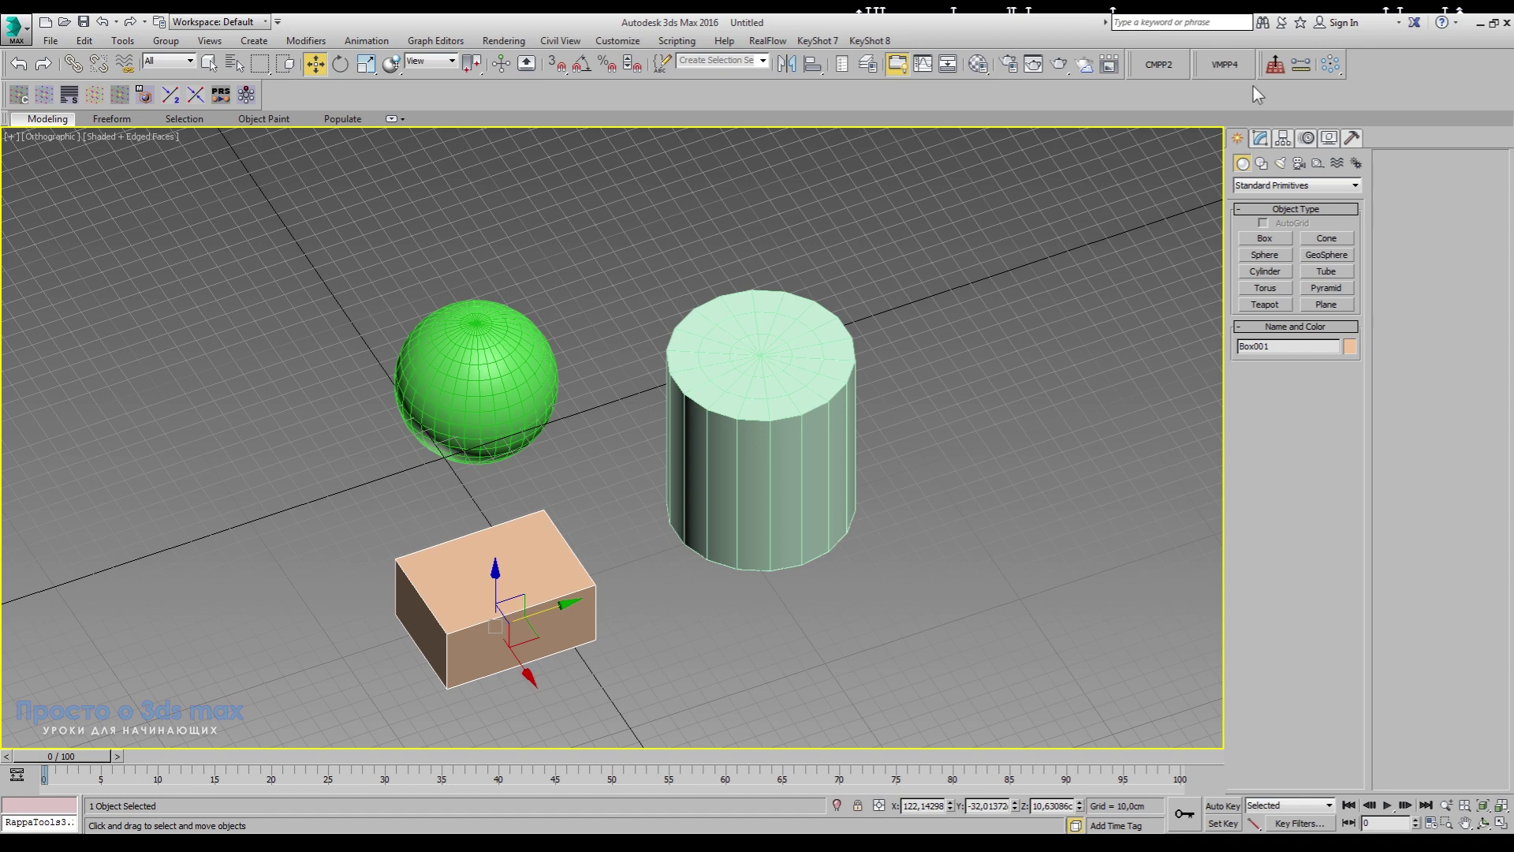
- Browse the Modifiers and Animation menus, then deselect the box by clicking empty space
left_click(306, 40)
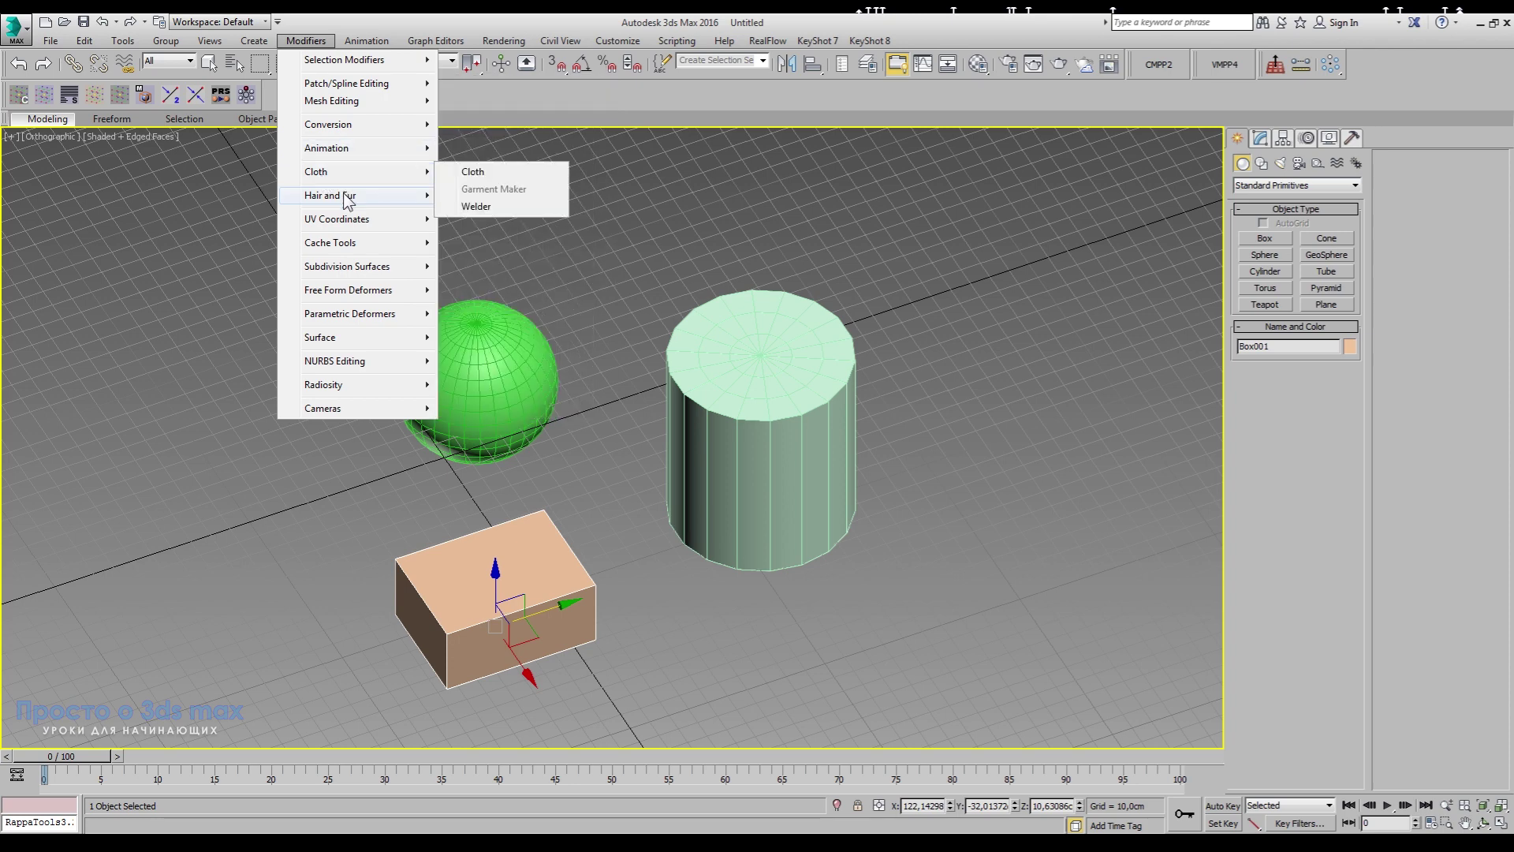
mouse_move(367, 40)
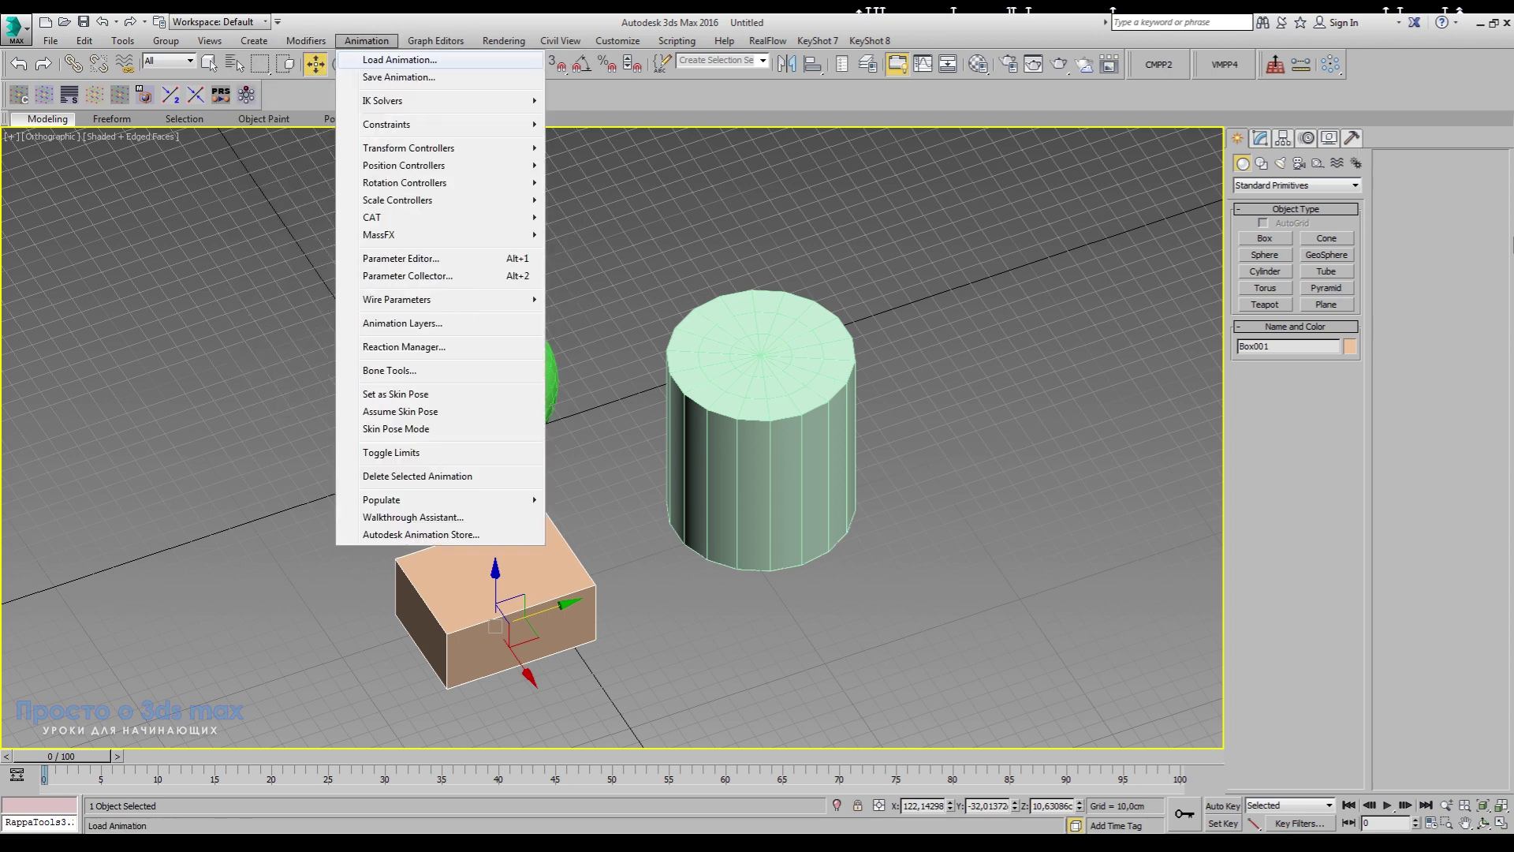
left_click(968, 489)
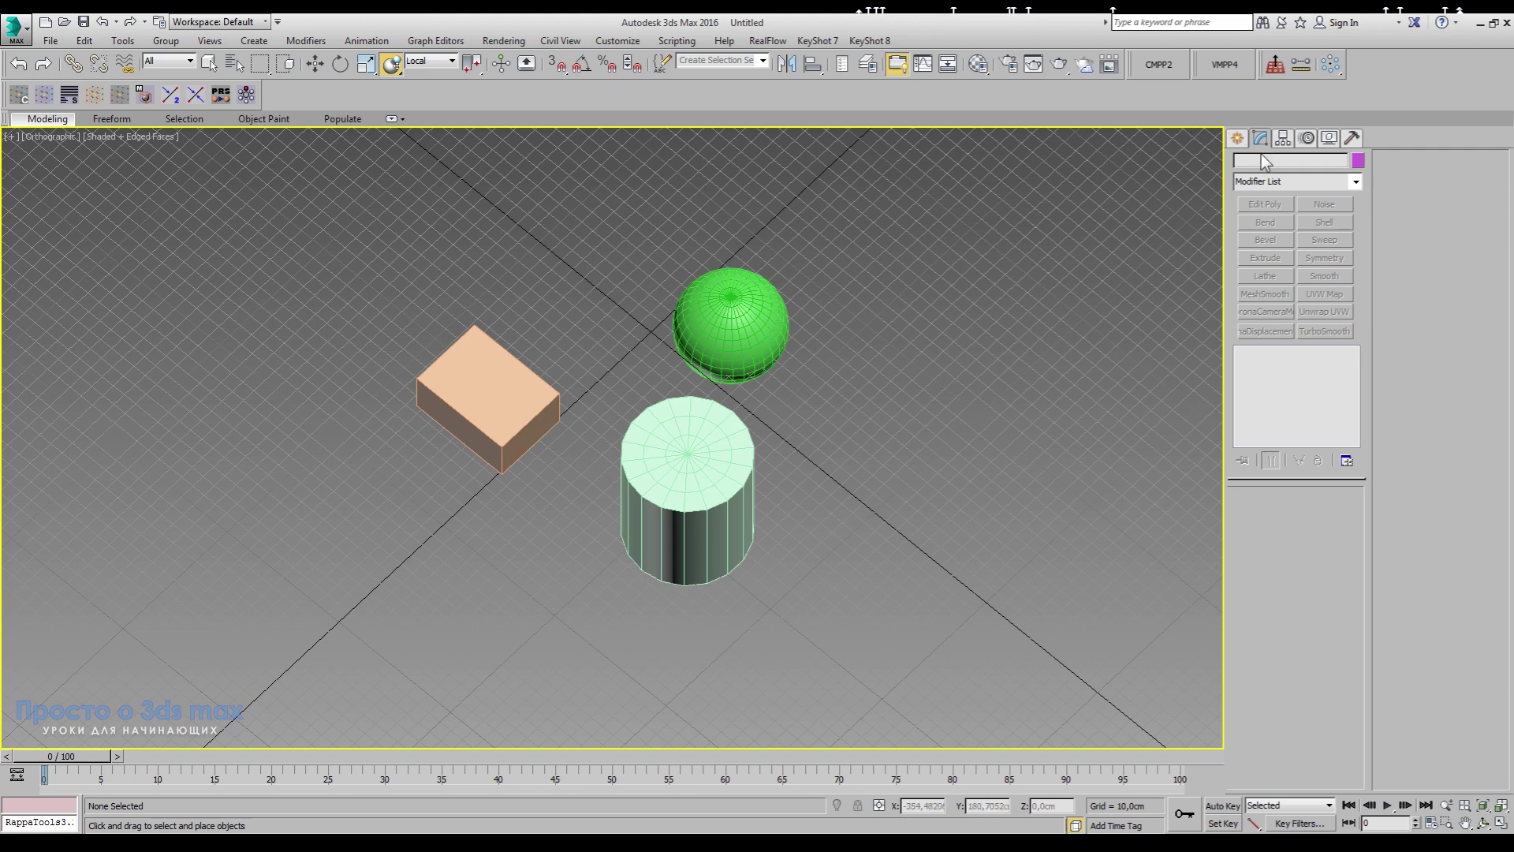
- Select the cylinder and show its Editable Poly stack in the Modify panel
left_click(1238, 138)
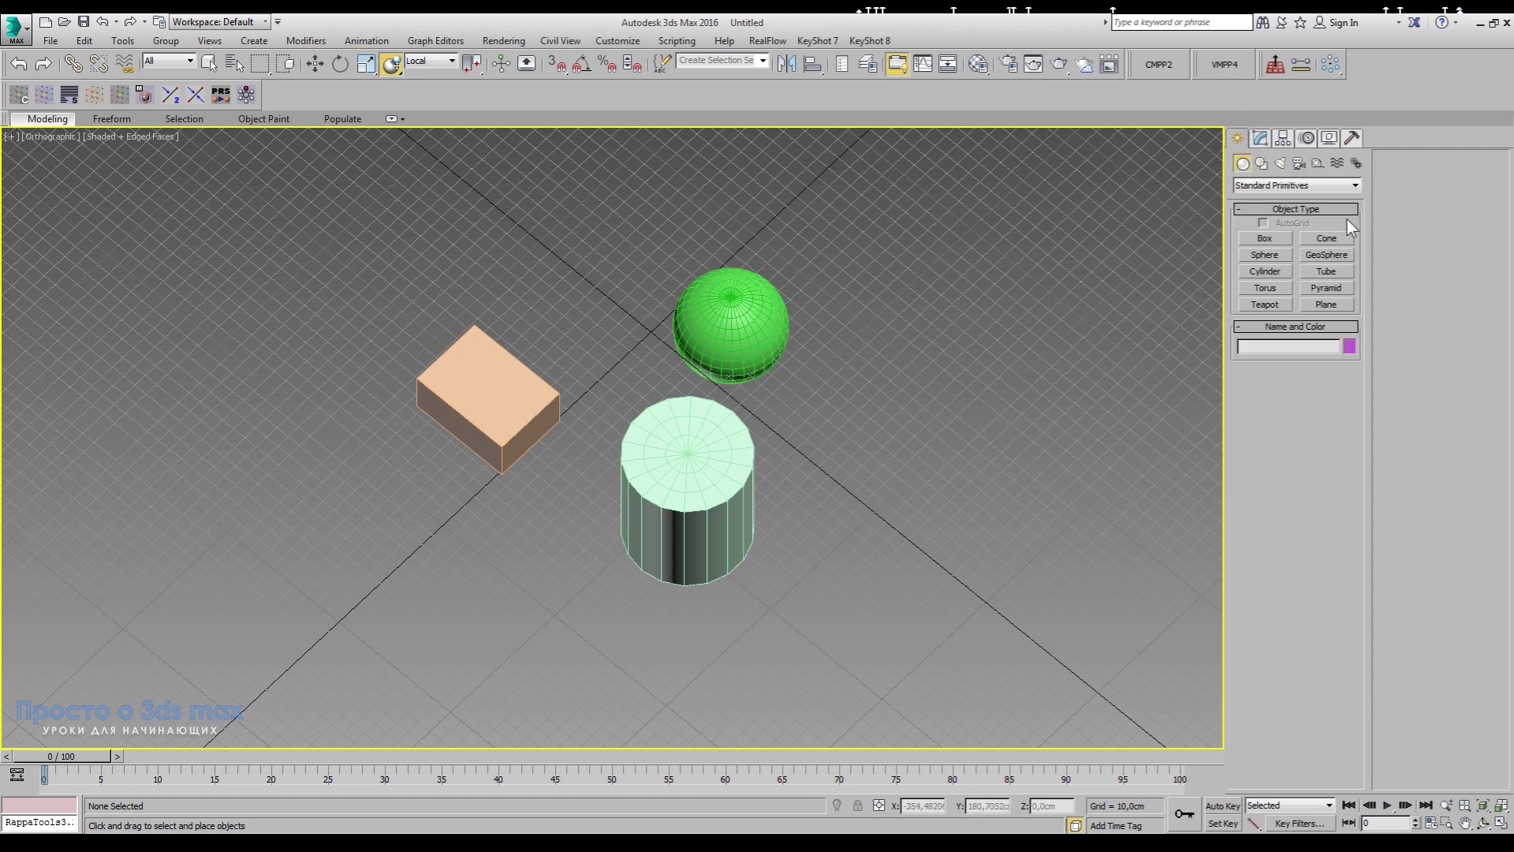
left_click(723, 500)
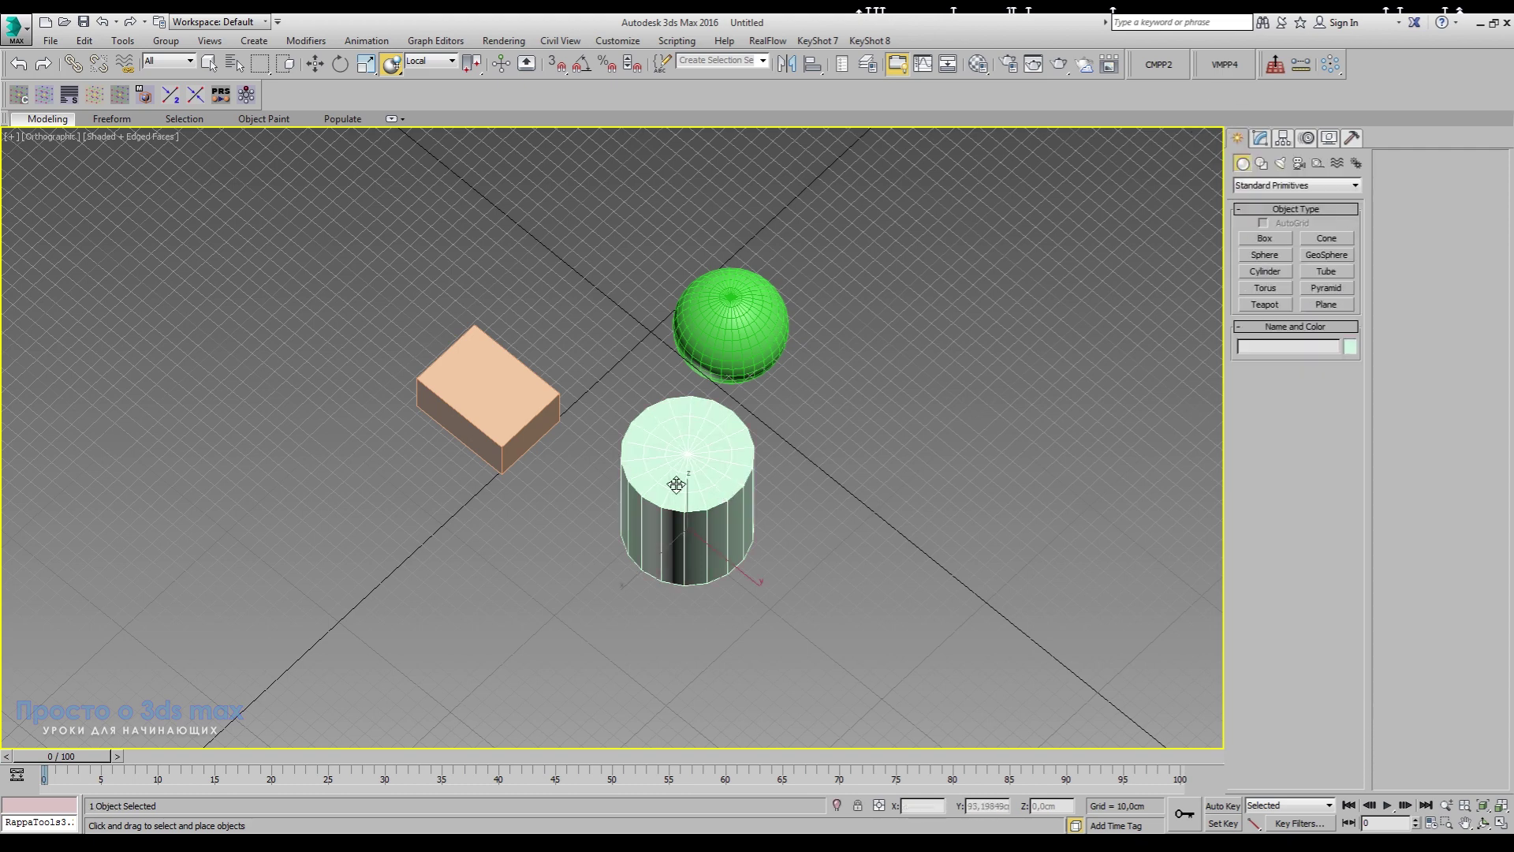
scroll(661, 480, "up", 2)
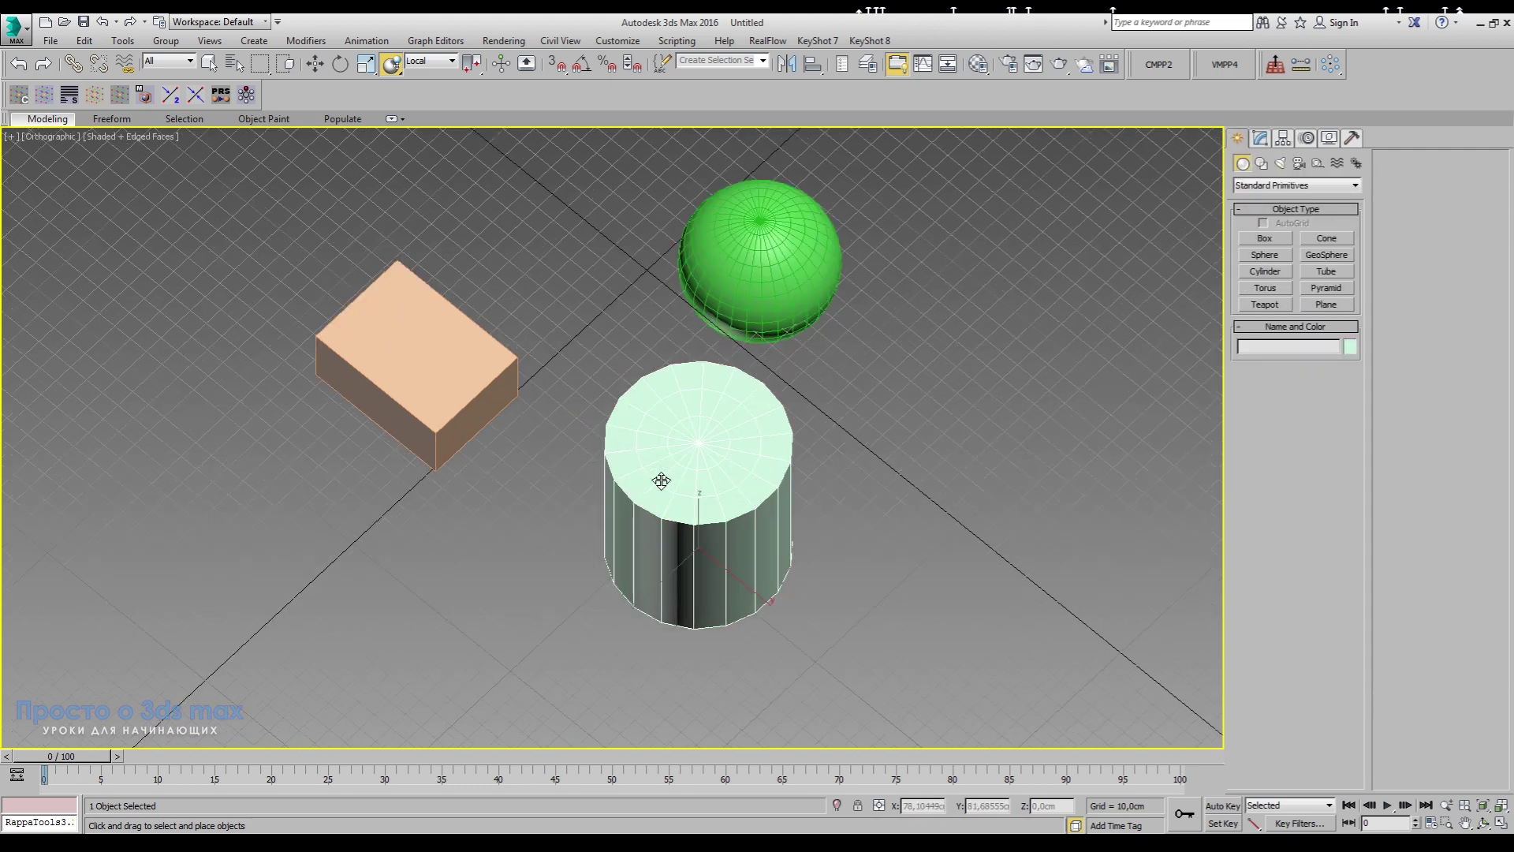
left_click(1260, 141)
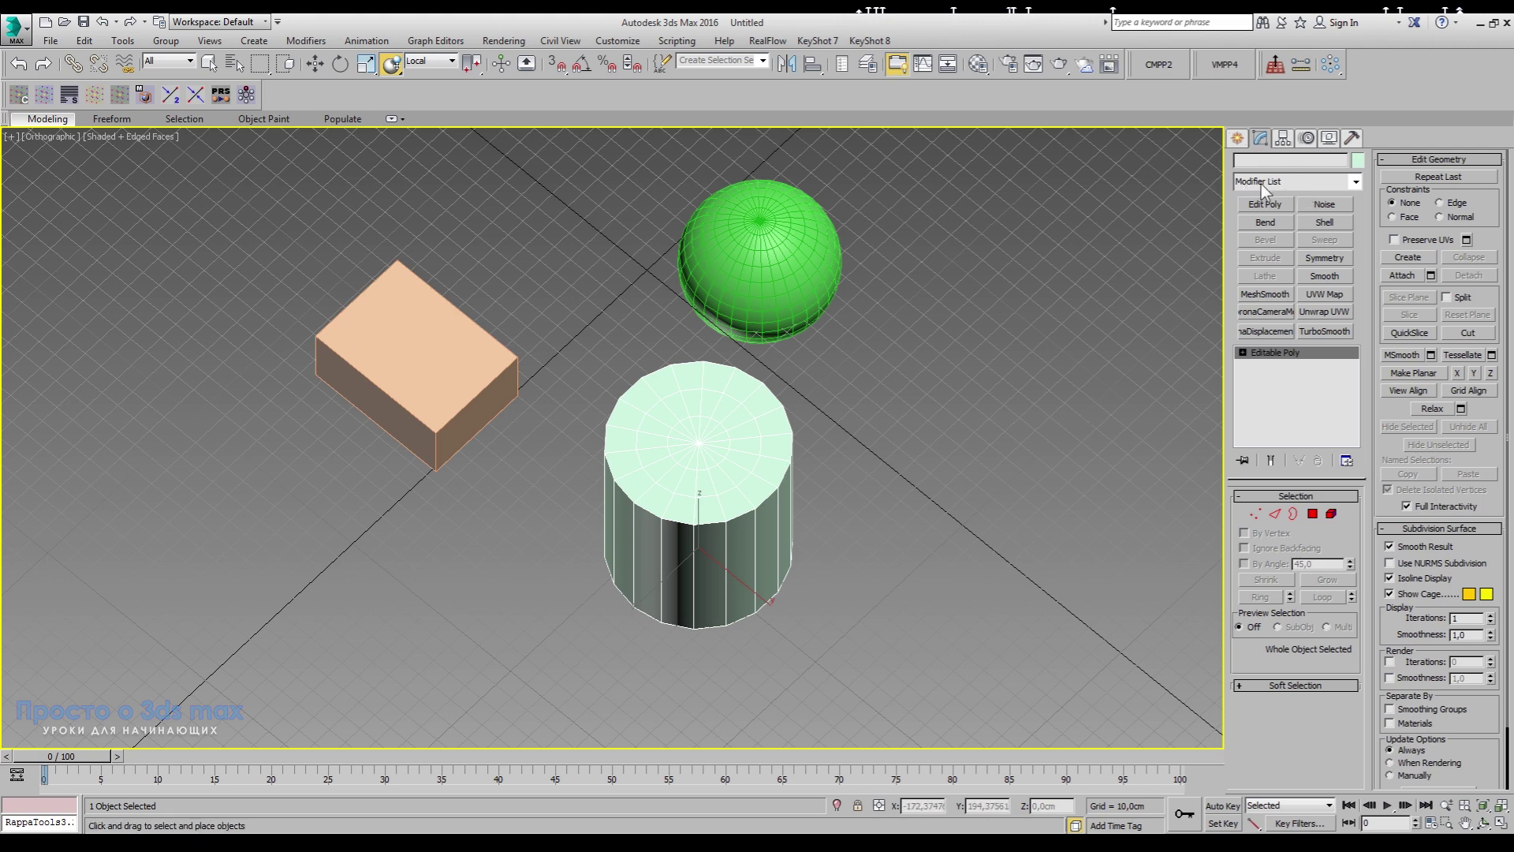
left_click(1356, 183)
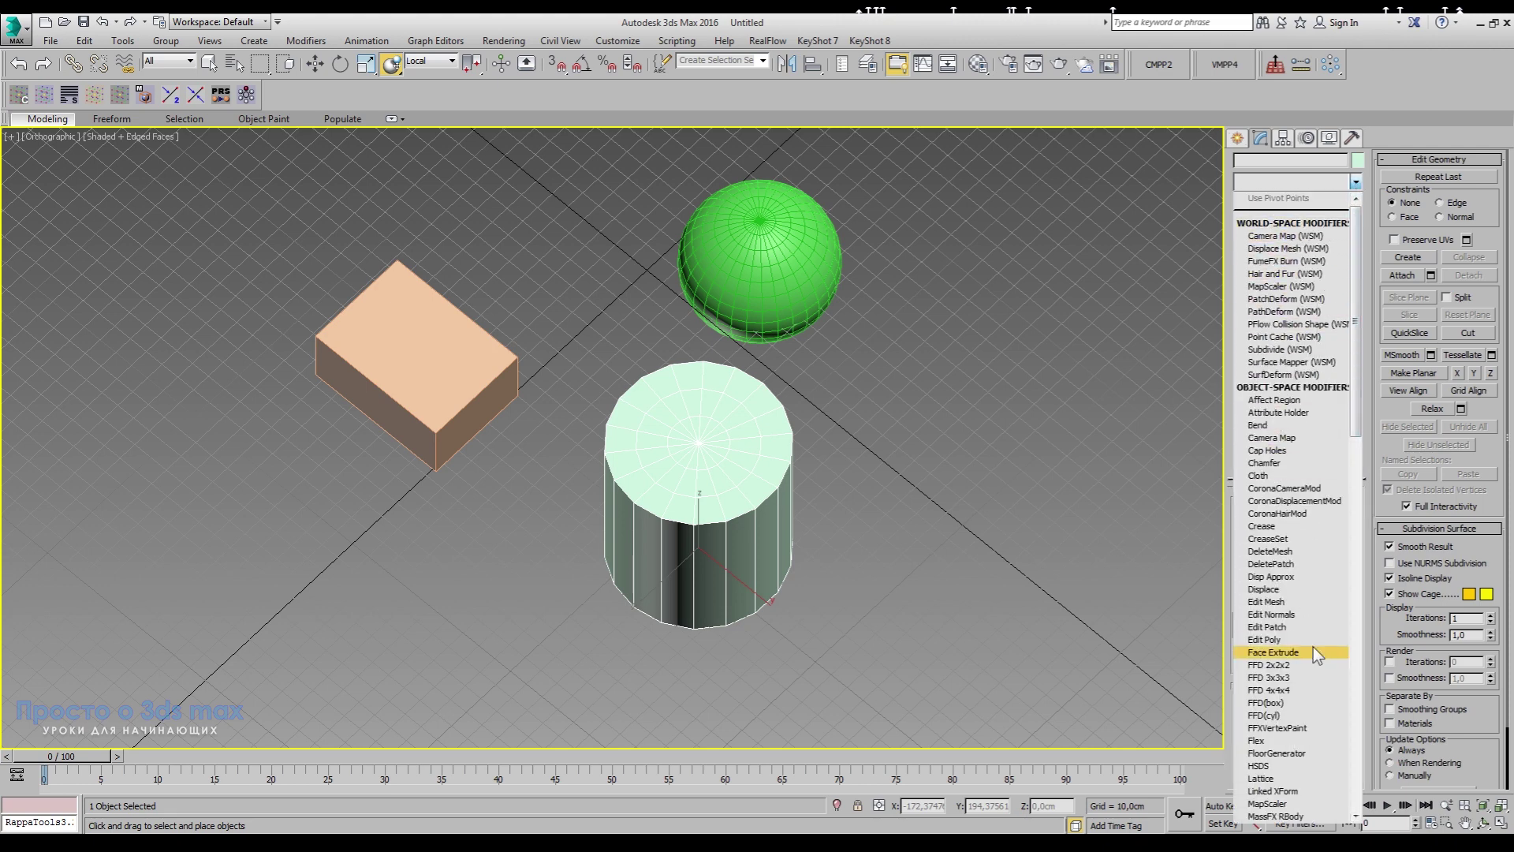
left_click_drag(1358, 276, 1327, 712)
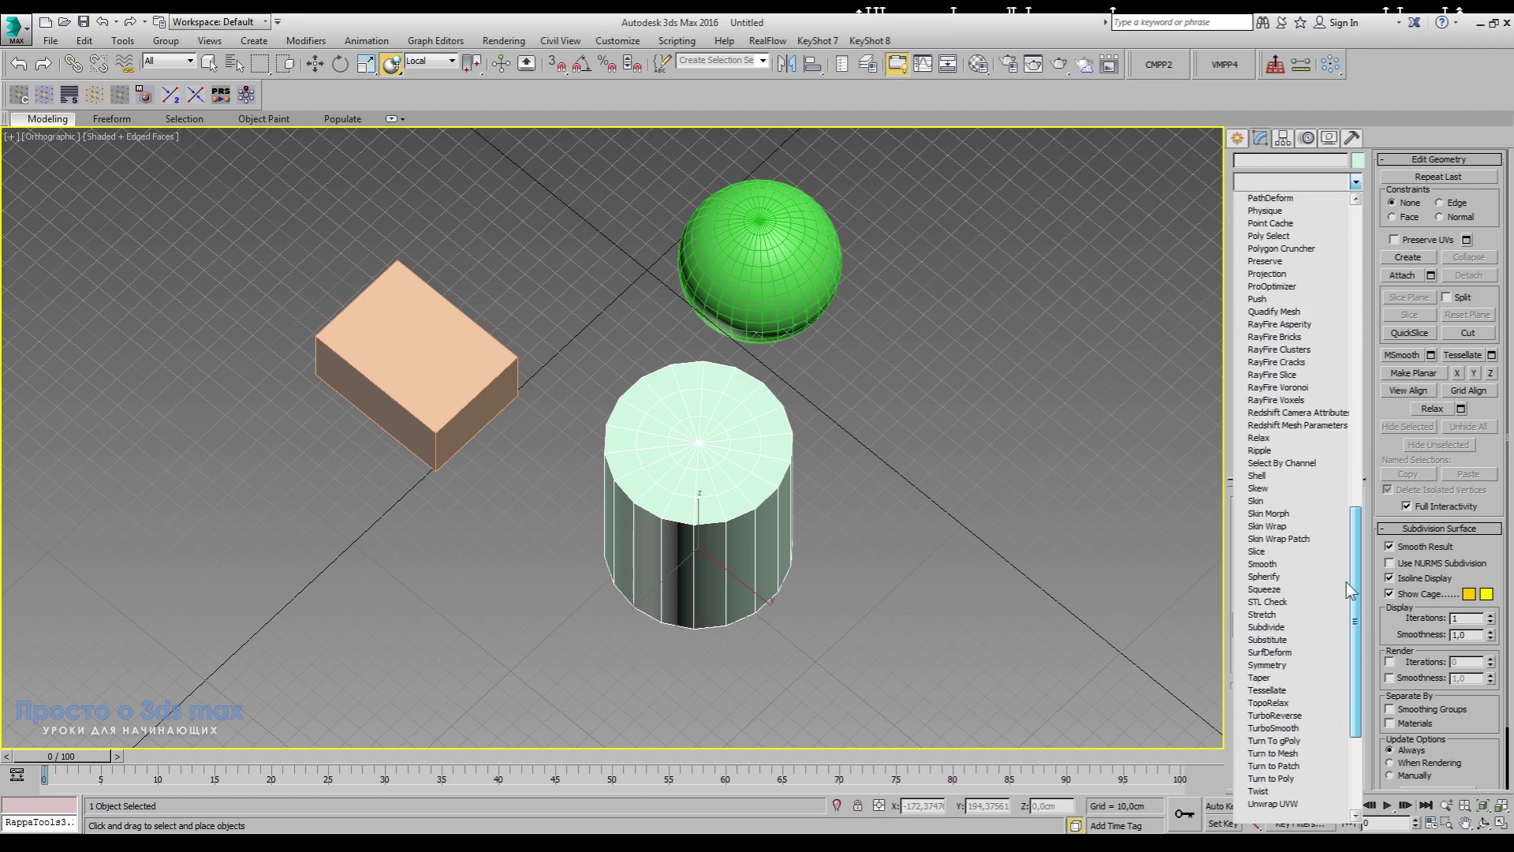
left_click_drag(1360, 656, 1374, 289)
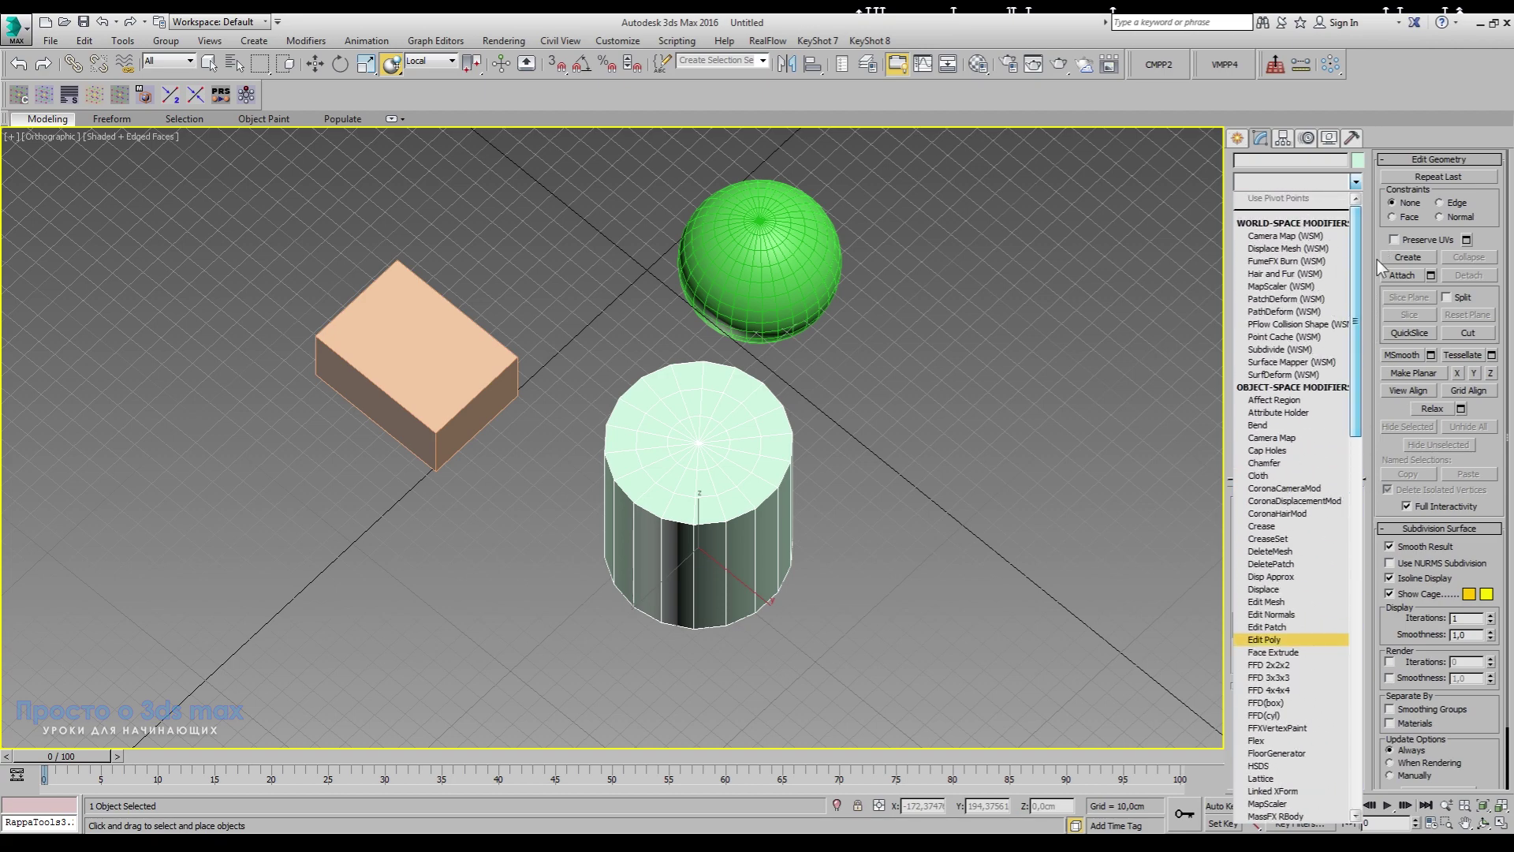
left_click(1013, 492)
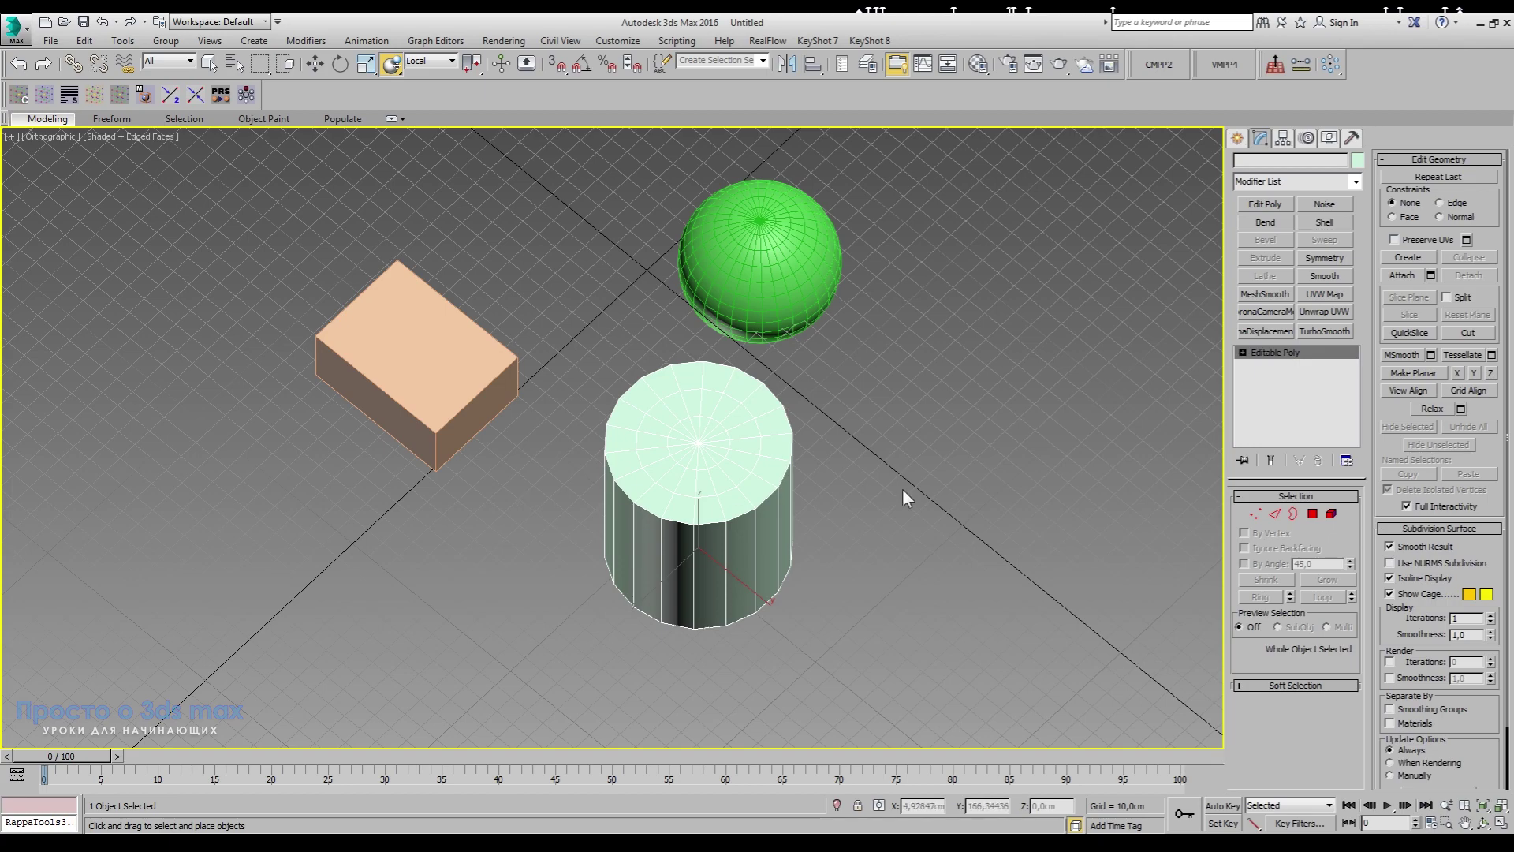
mouse_move(793, 598)
middle_mouse_down("alt")
mouse_move(970, 486)
mouse_move(949, 507)
middle_mouse_up("alt")
mouse_move(1004, 341)
middle_mouse_down("alt")
mouse_move(968, 354)
mouse_move(996, 353)
middle_mouse_up("alt")
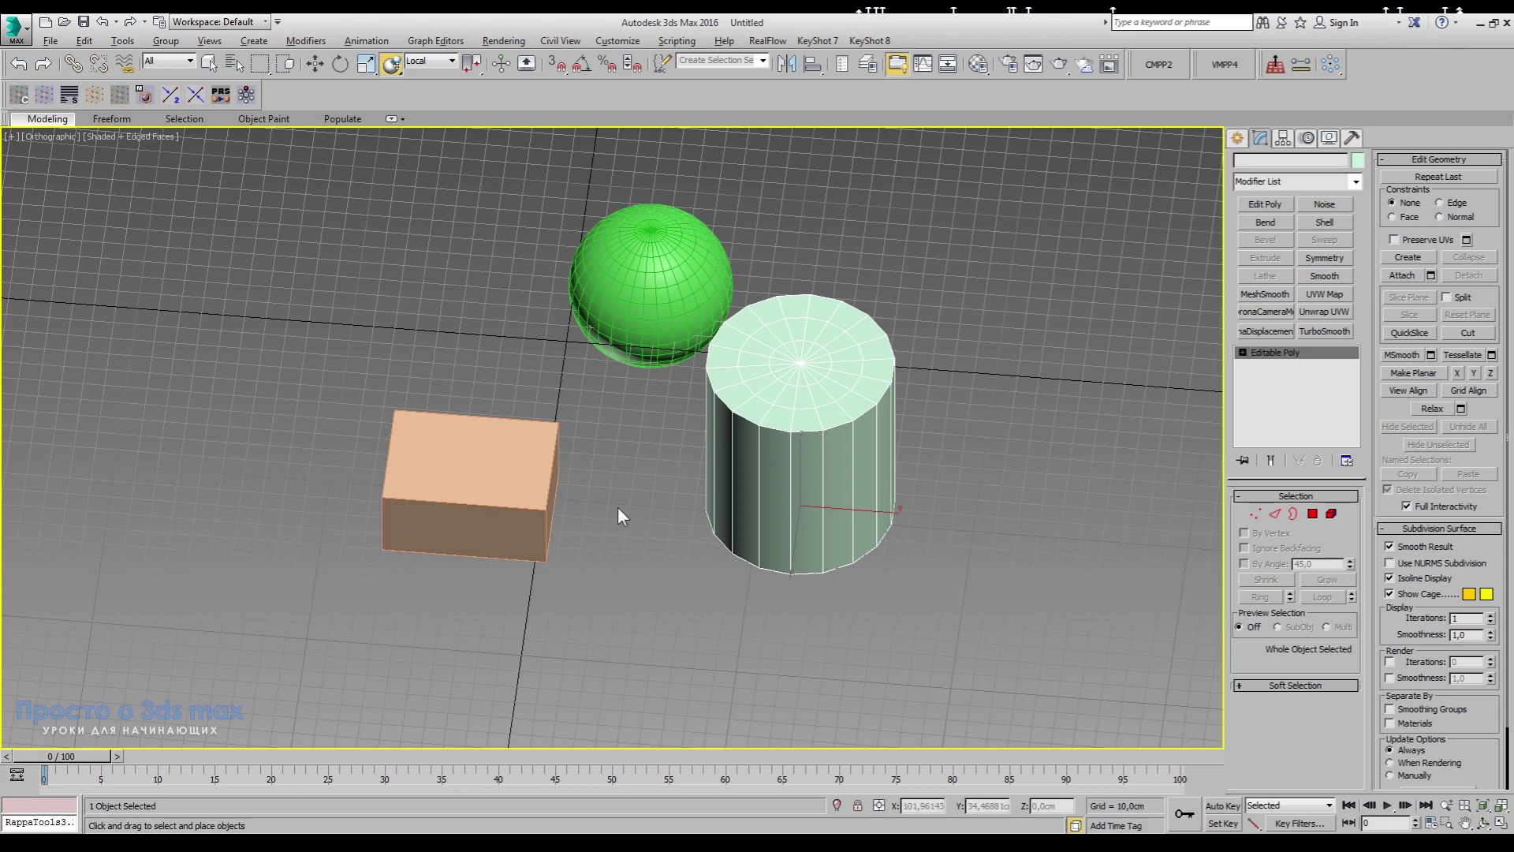
mouse_move(617, 506)
middle_mouse_down("alt")
mouse_move(681, 516)
mouse_move(651, 518)
middle_mouse_up("alt")
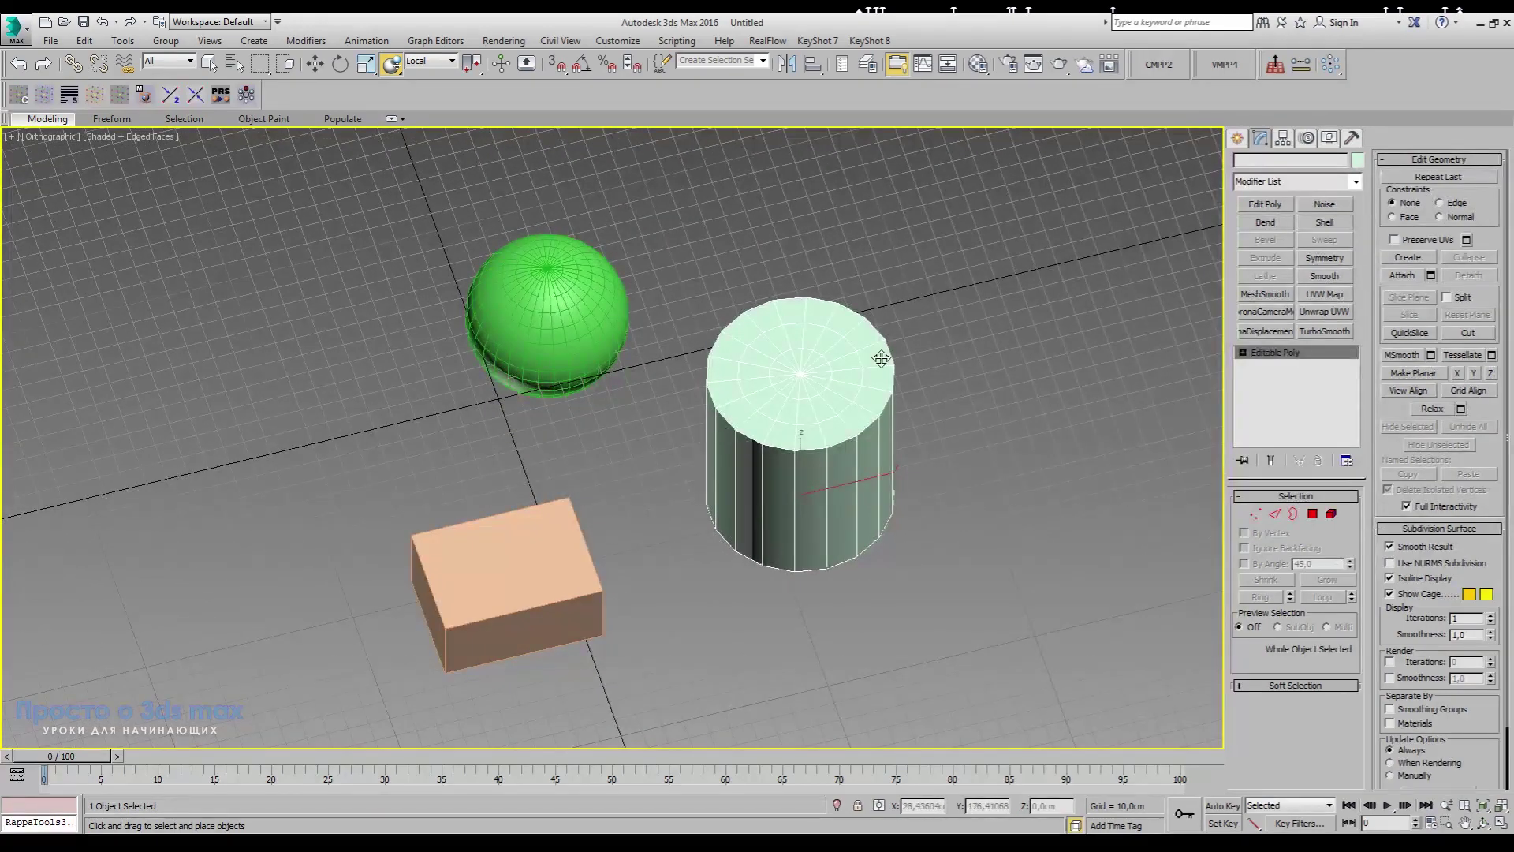
left_click(1360, 187)
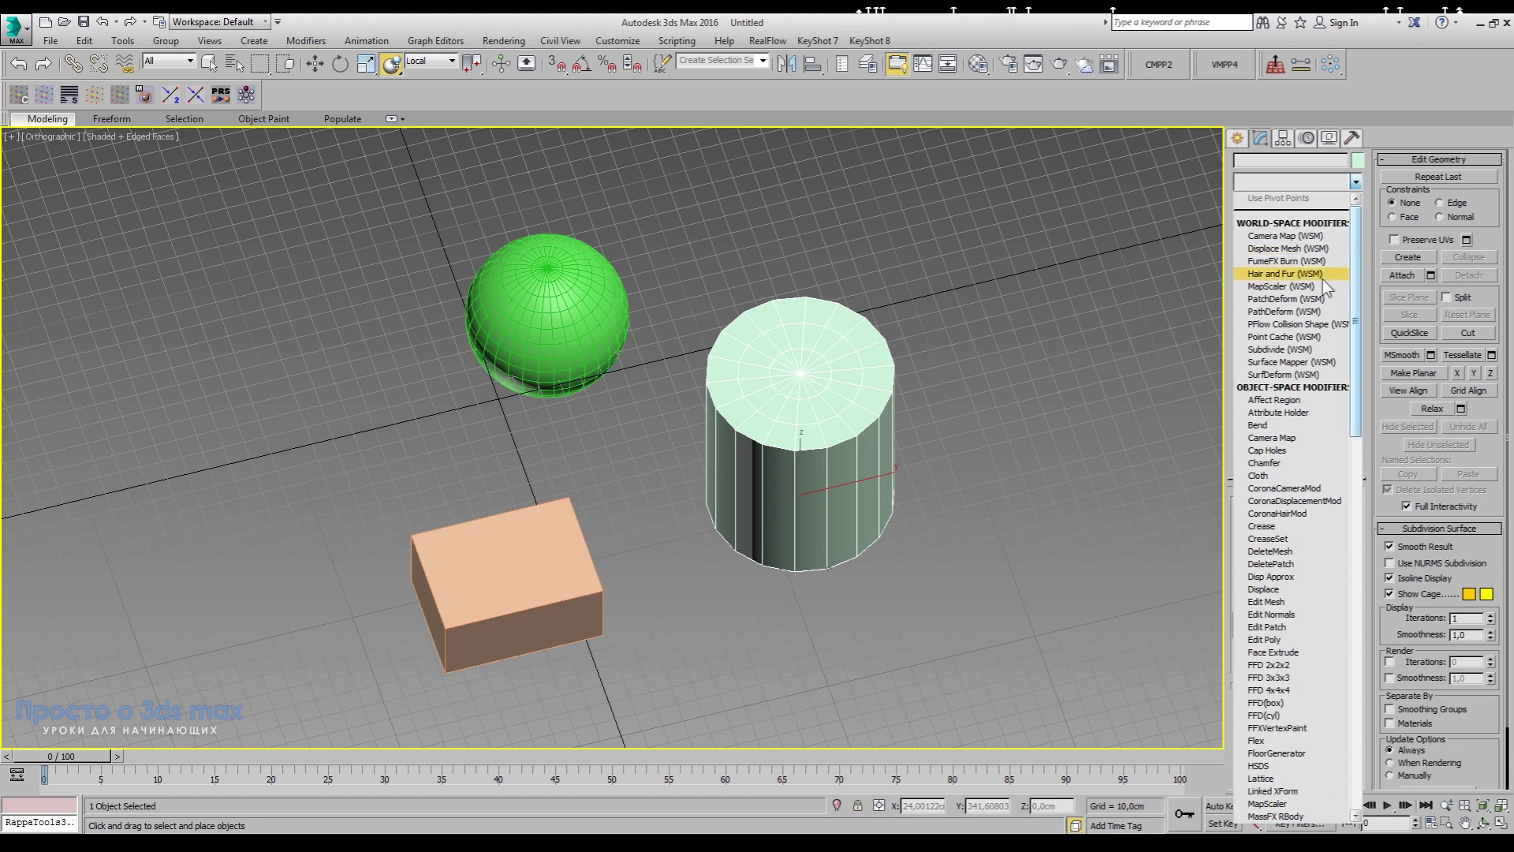
mouse_move(1360, 268)
left_mouse_down()
mouse_move(1360, 323)
mouse_move(1356, 225)
mouse_move(1354, 604)
left_mouse_up()
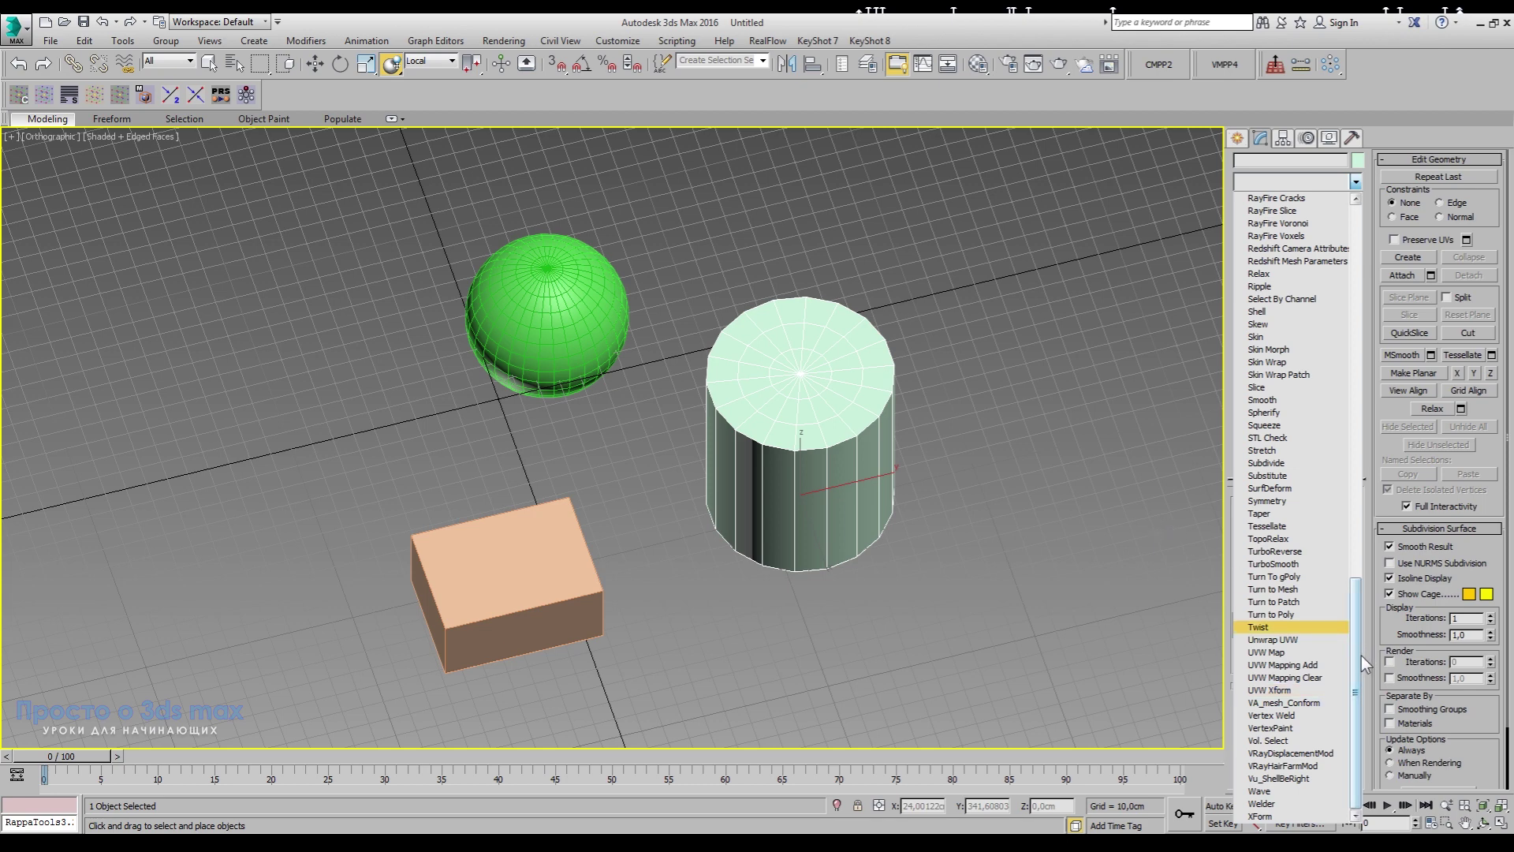
left_click_drag(1358, 655, 1353, 237)
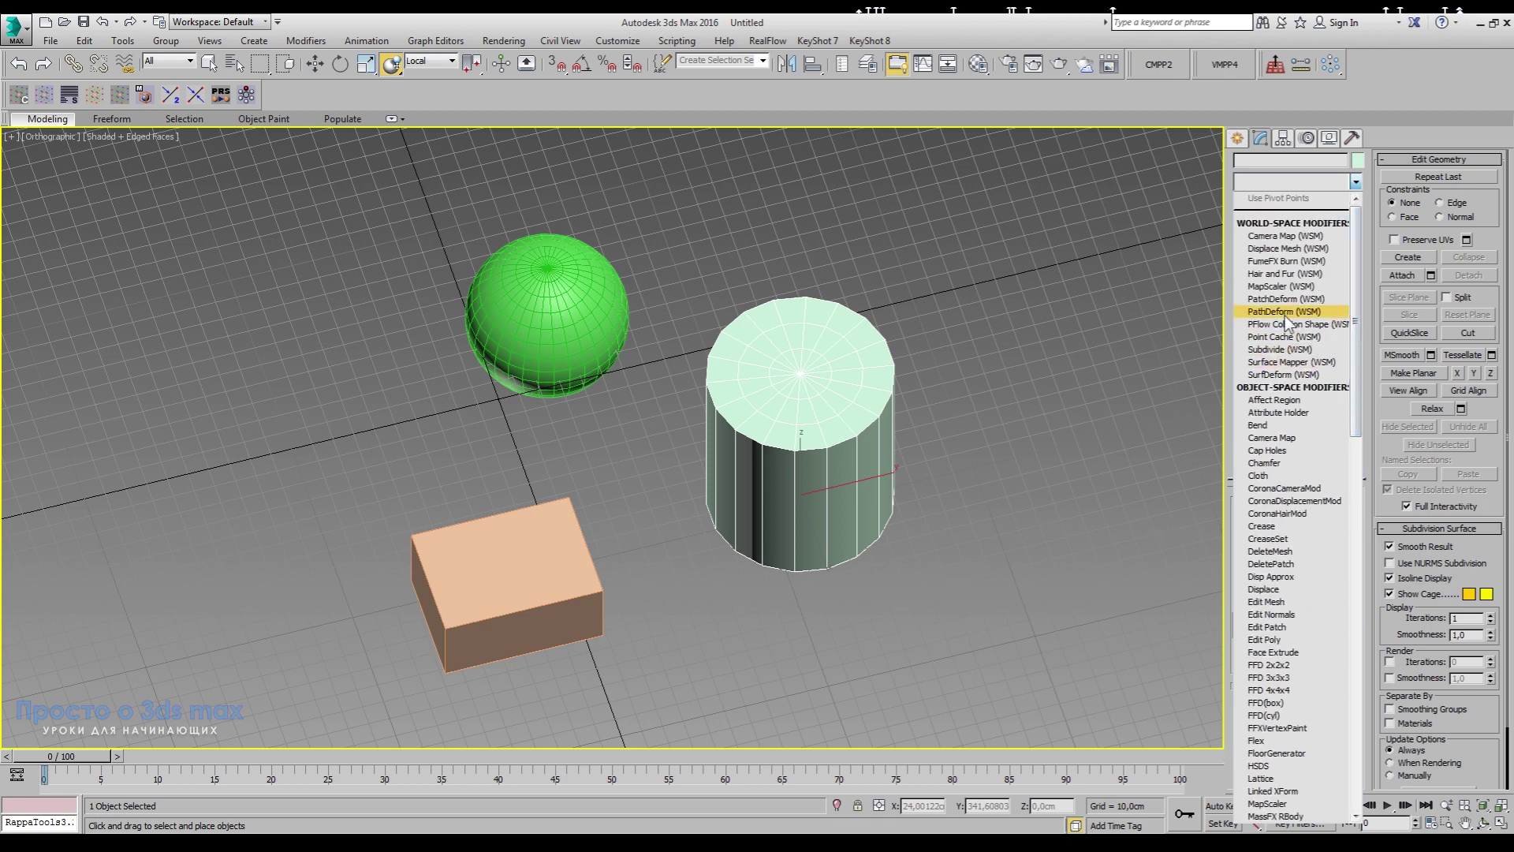
left_click(1115, 358)
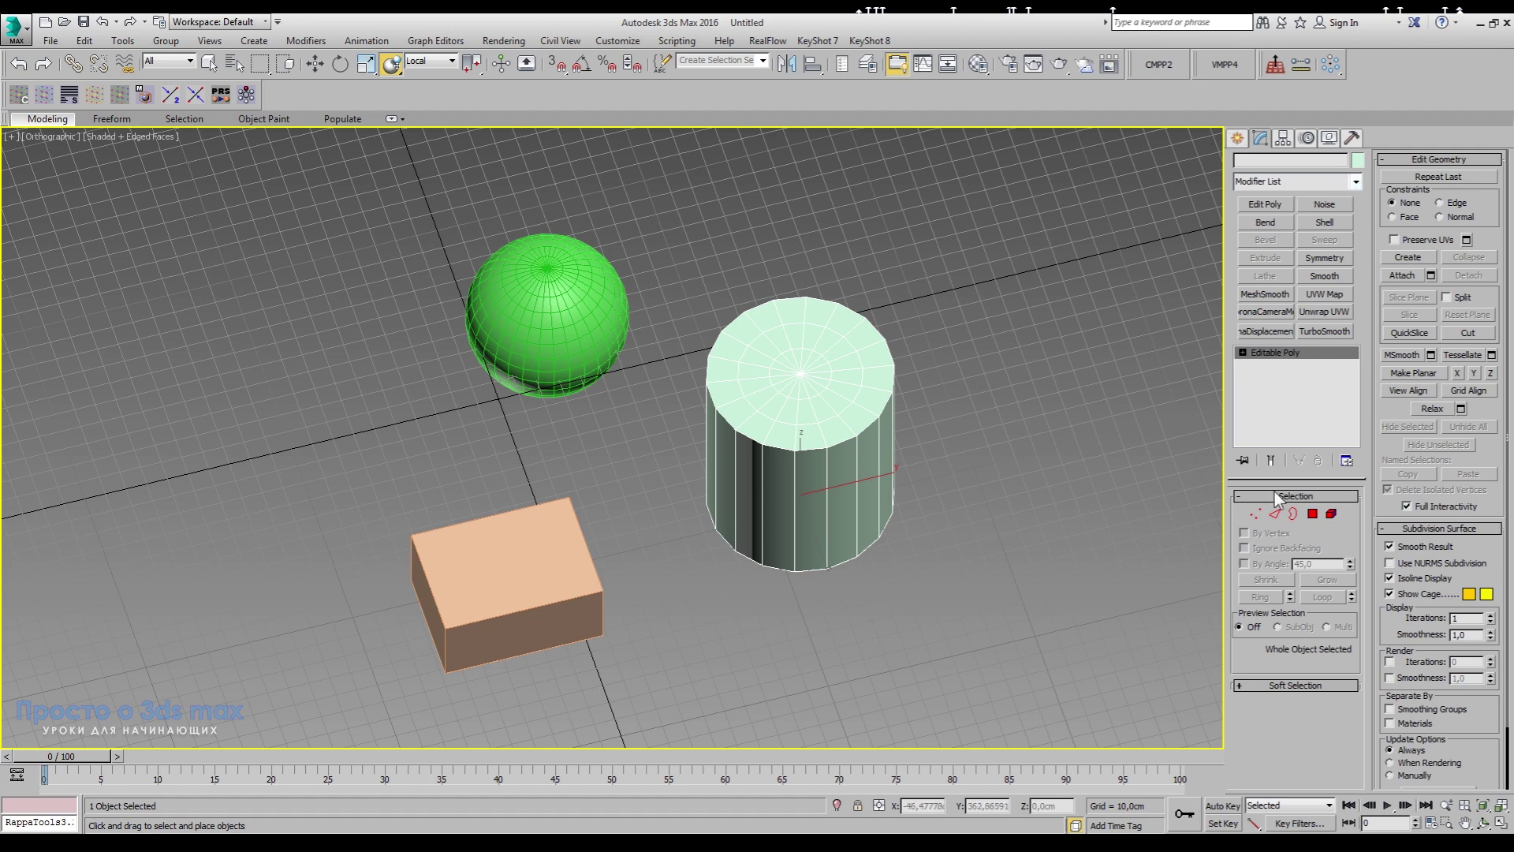
- Choose the Parametric Modifiers set, then turn off Show Buttons to hide the modifier buttons
left_click(1346, 461)
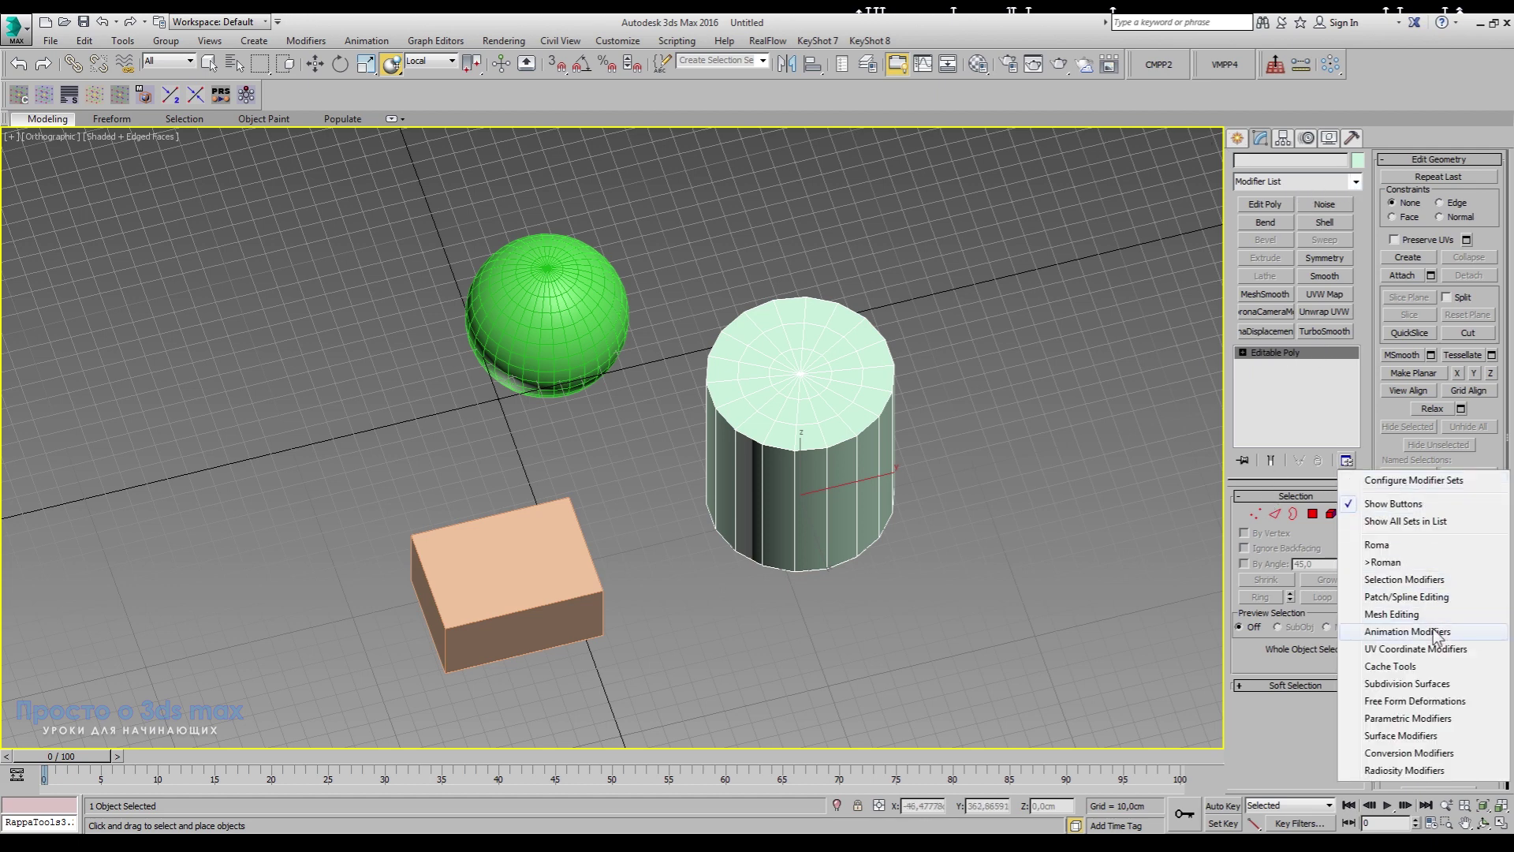
left_click(1417, 724)
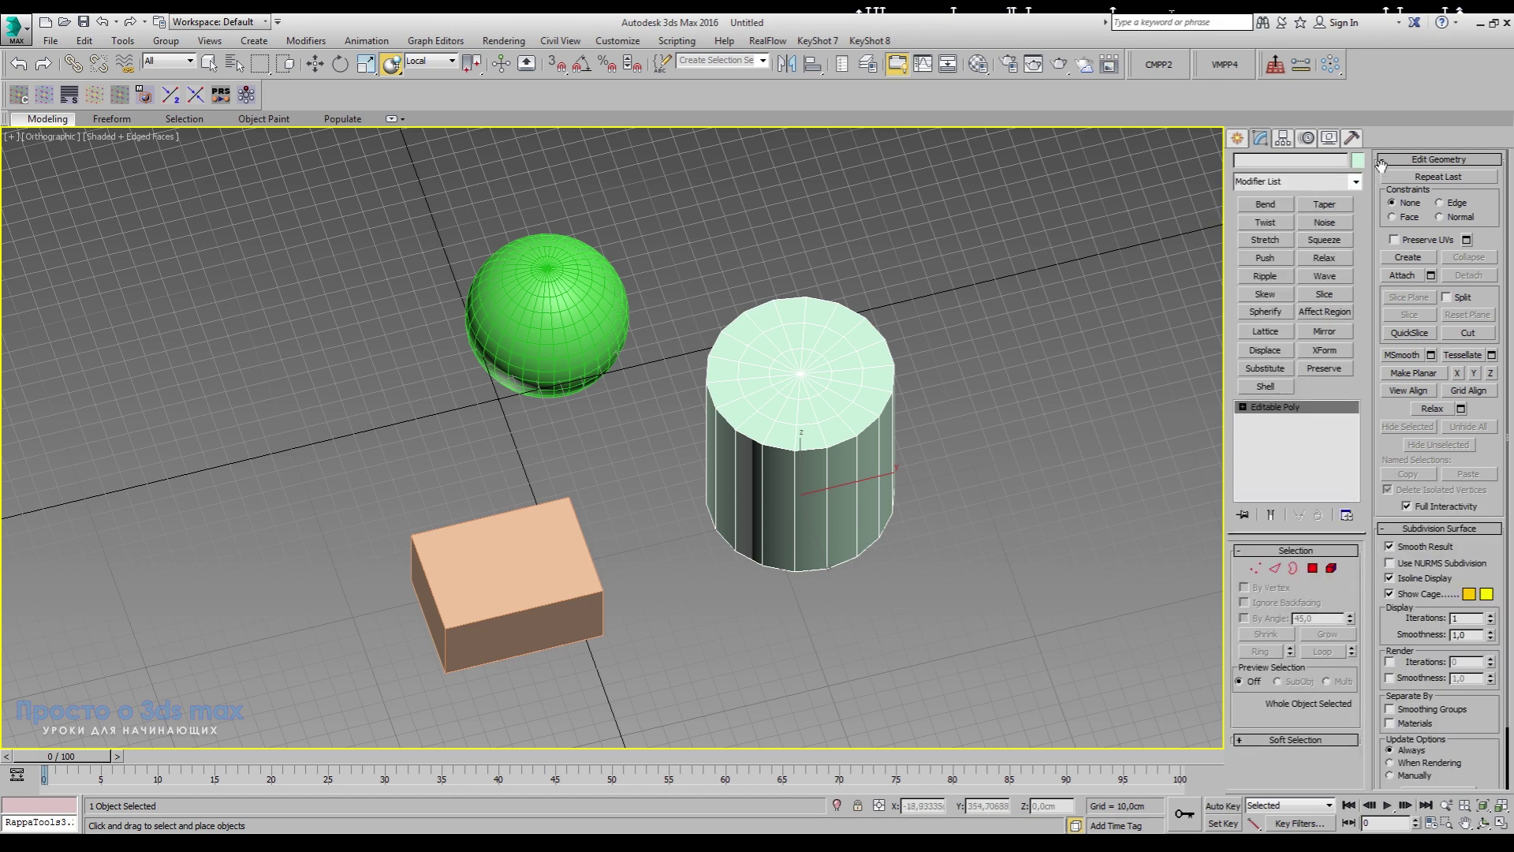
left_click(1345, 514)
left_click(1392, 246)
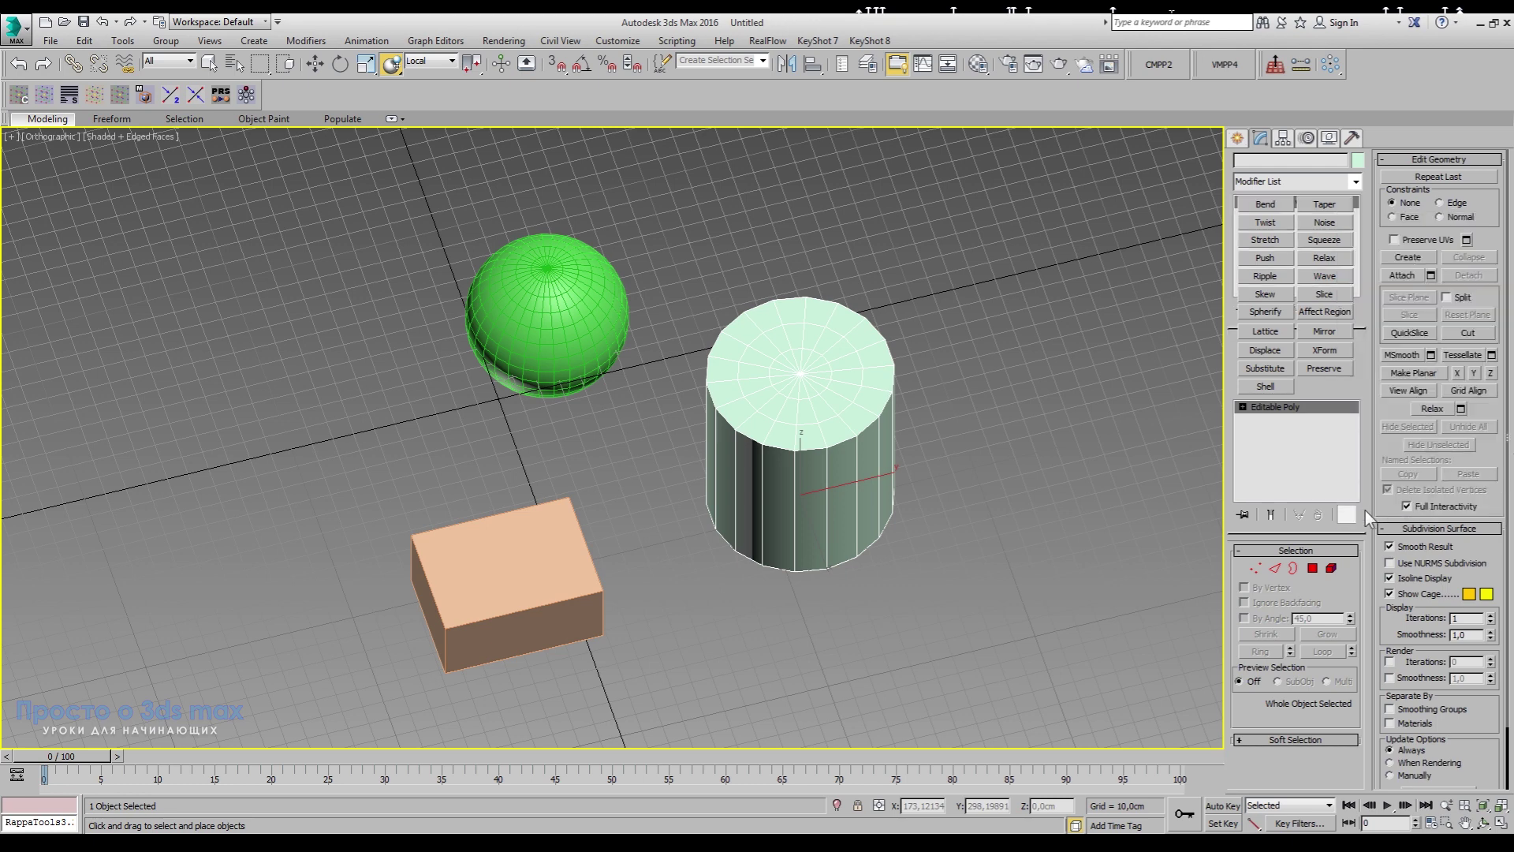
- Browse the Modifier List and close it without adding a modifier
left_click(1354, 181)
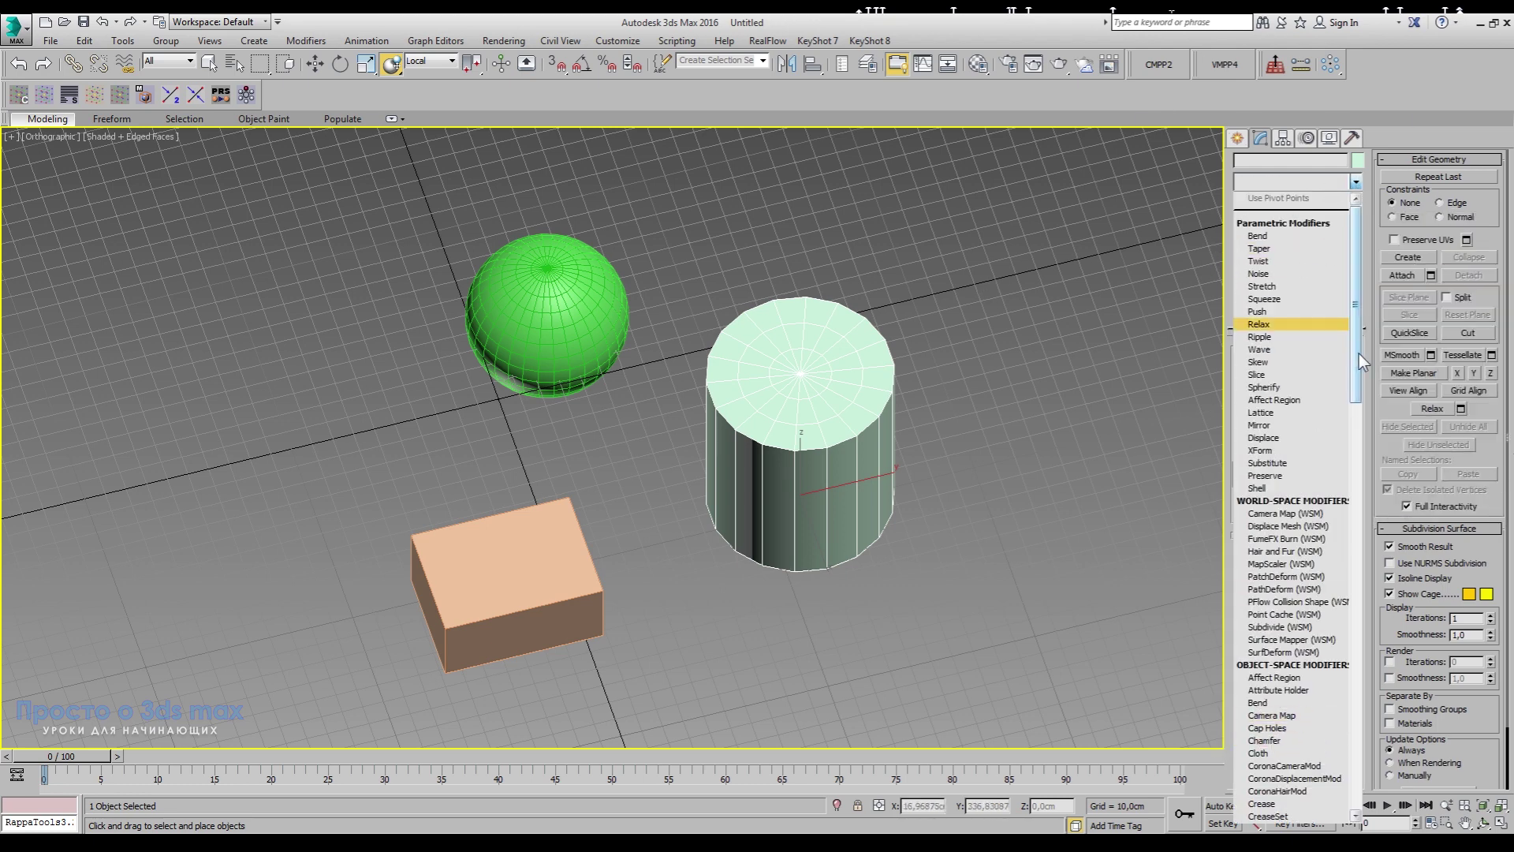
left_click_drag(1360, 353, 1333, 555)
left_click(1148, 493)
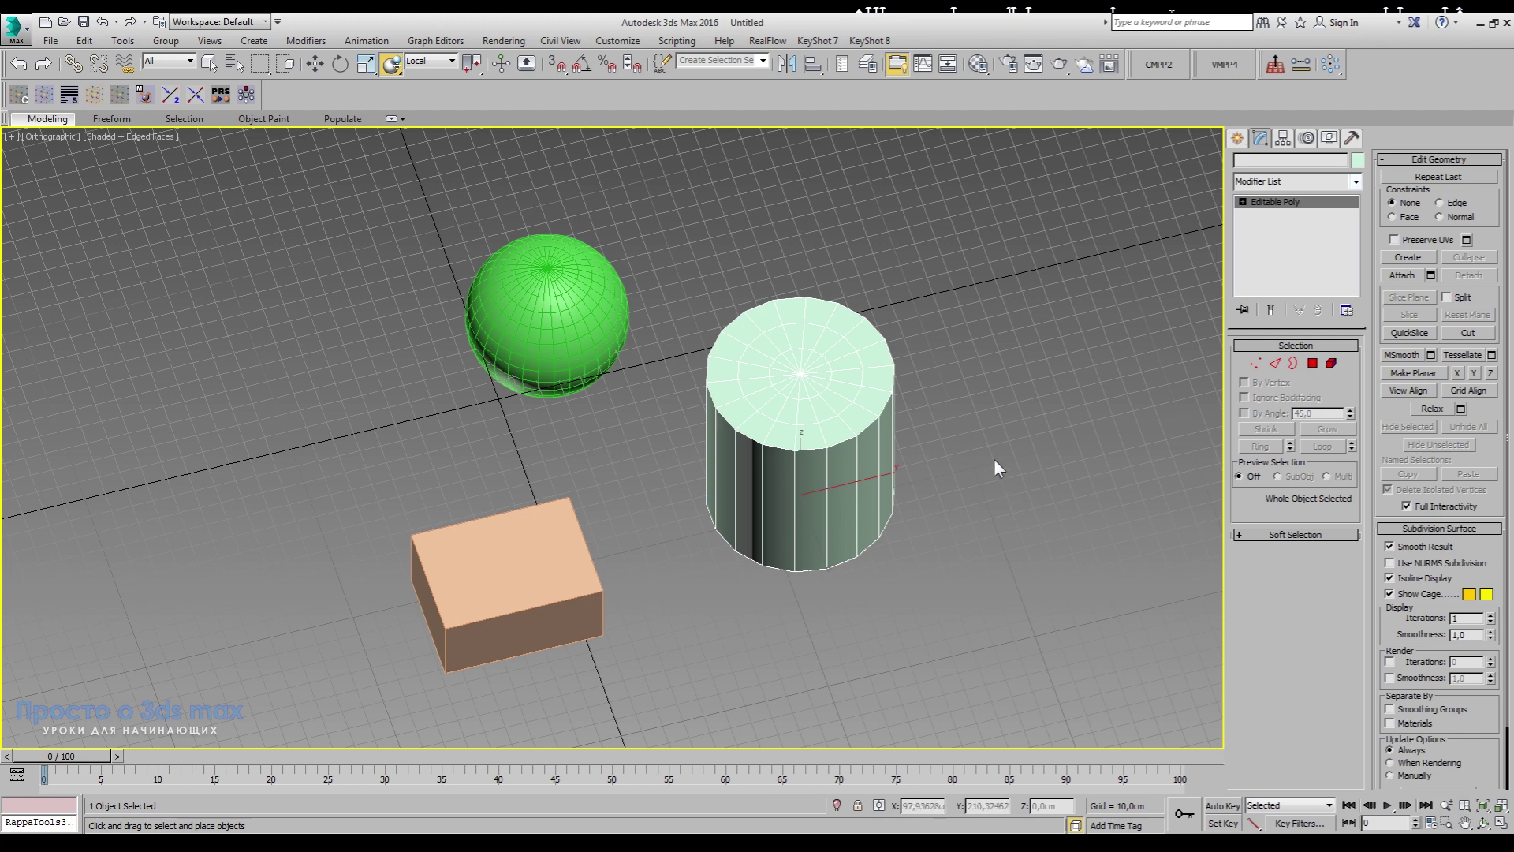
- Add a TurboSmooth modifier to the cylinder from the Modifier List
left_click(1354, 181)
left_click(1063, 297)
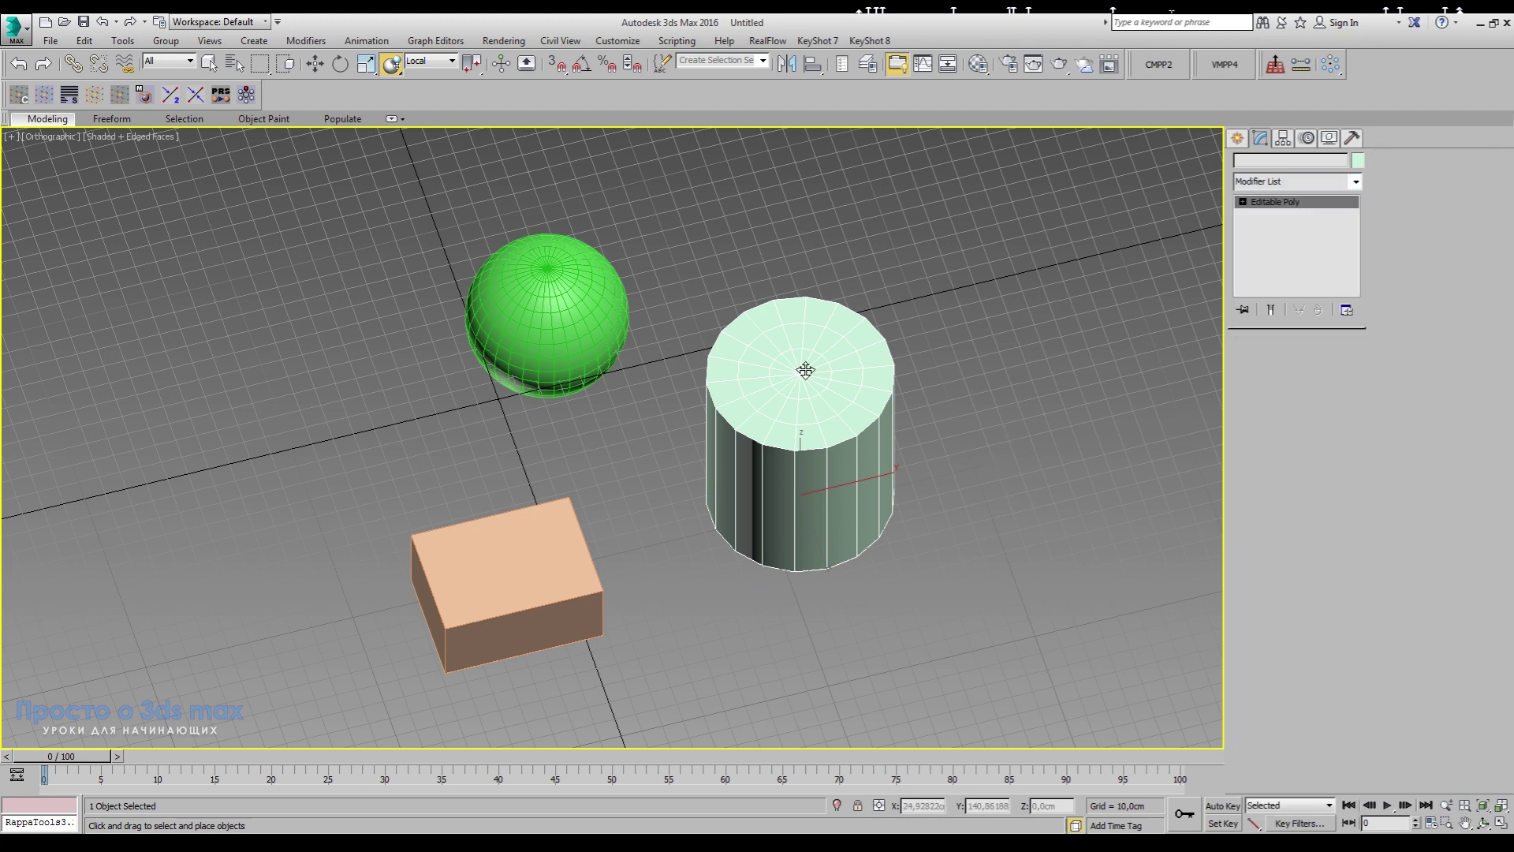
left_click(1302, 188)
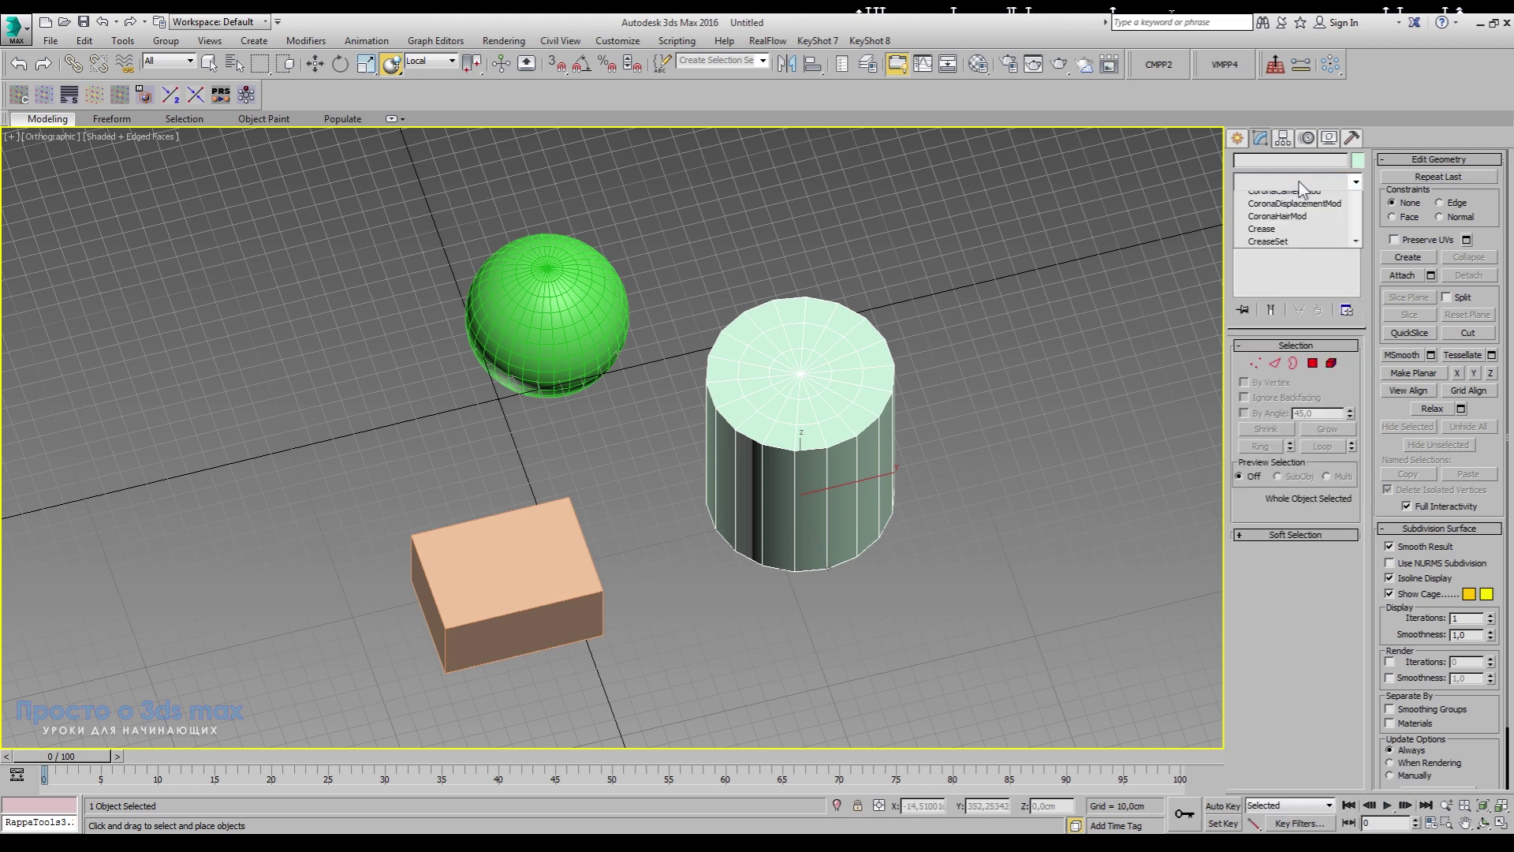
left_click(1299, 181)
type("tur")
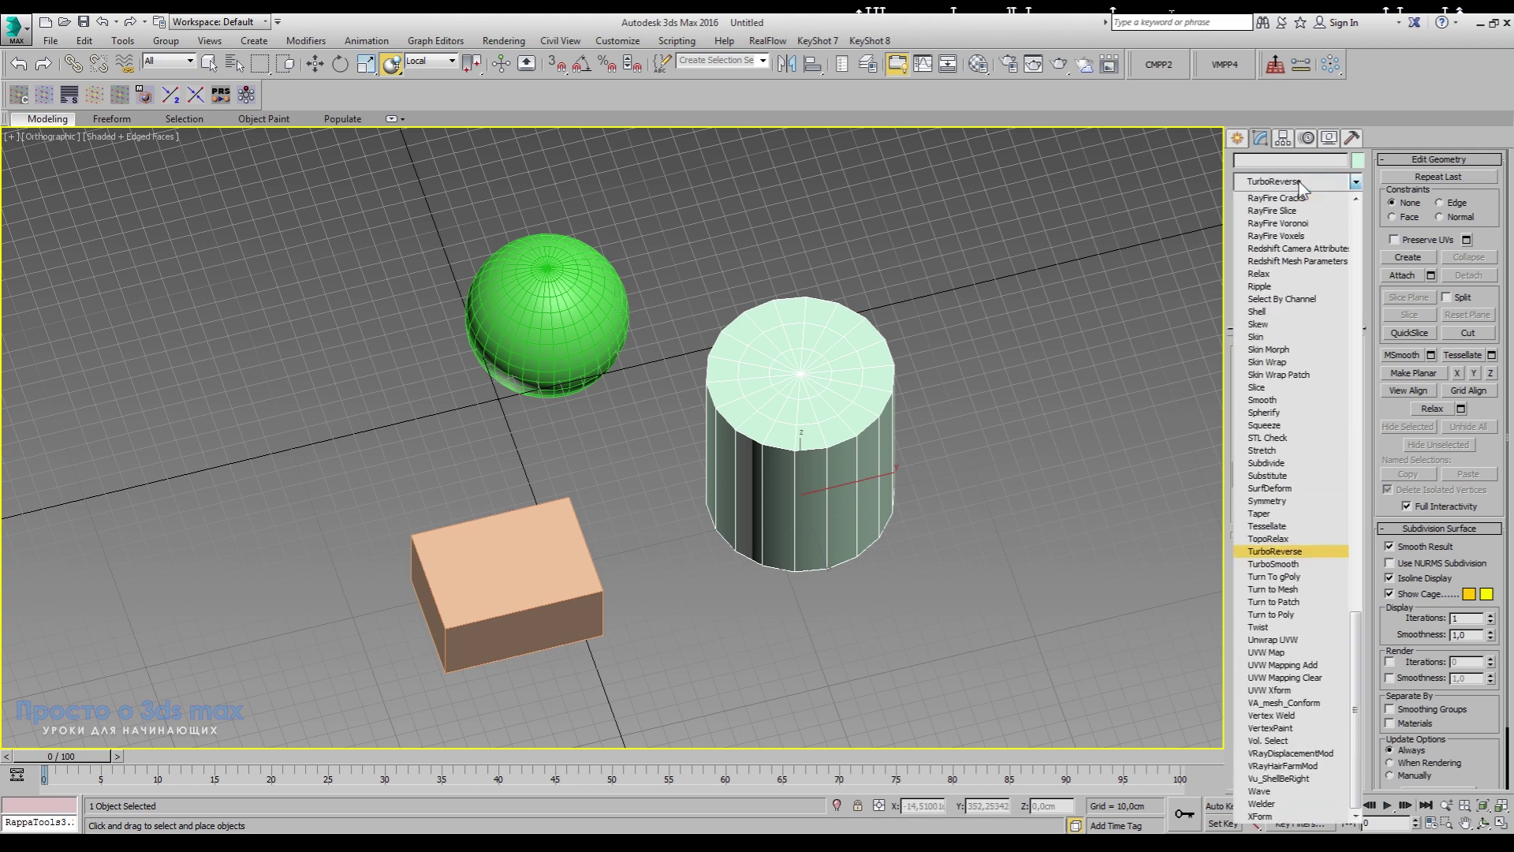
left_click(1271, 563)
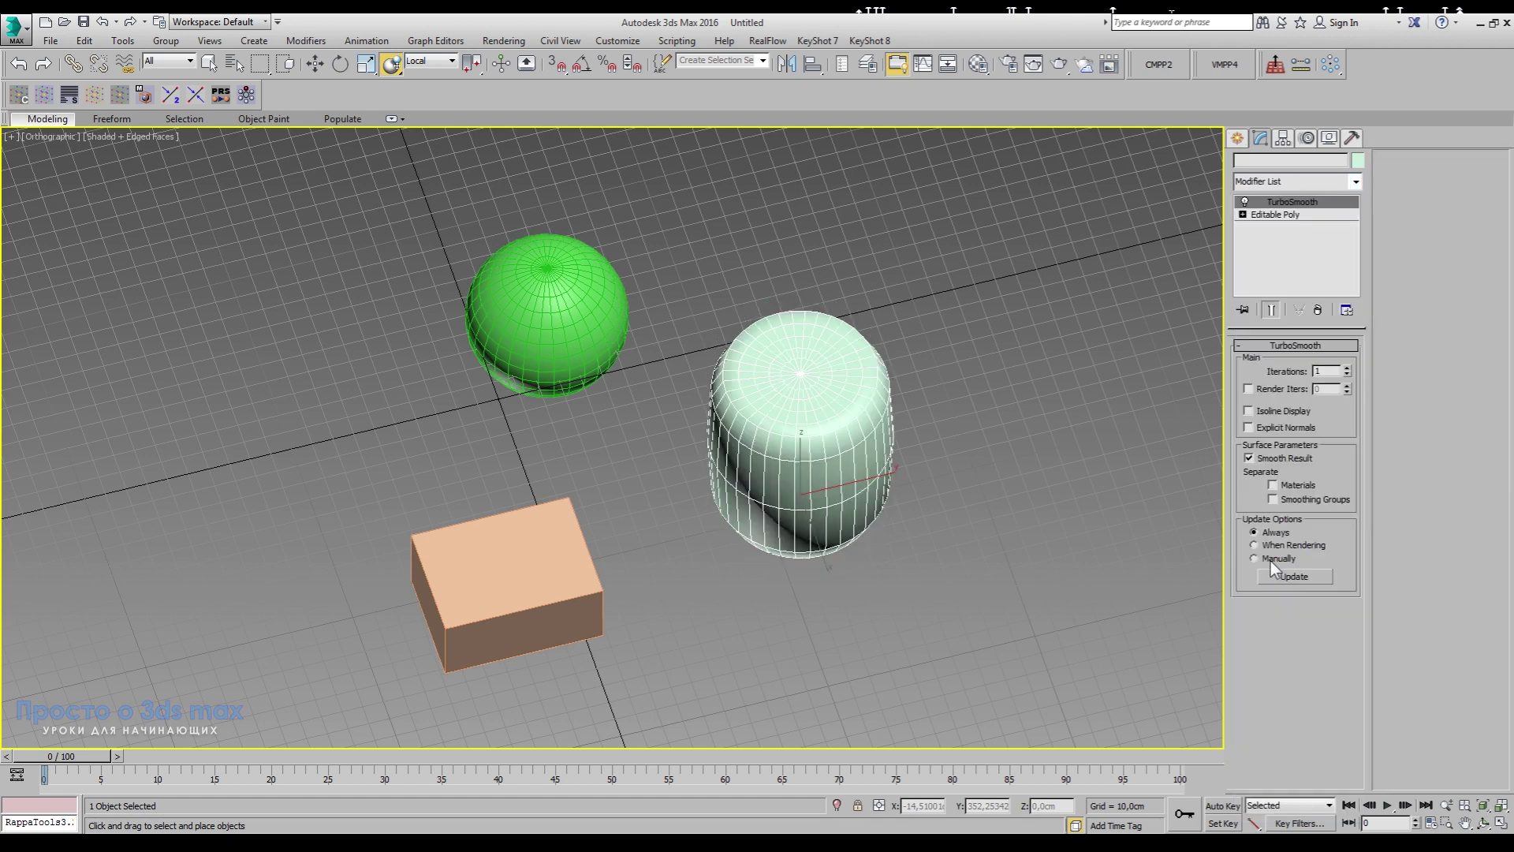
- Raise TurboSmooth iterations to 3, inspect the smoothed cylinder, then remove the modifier
left_click(1348, 367)
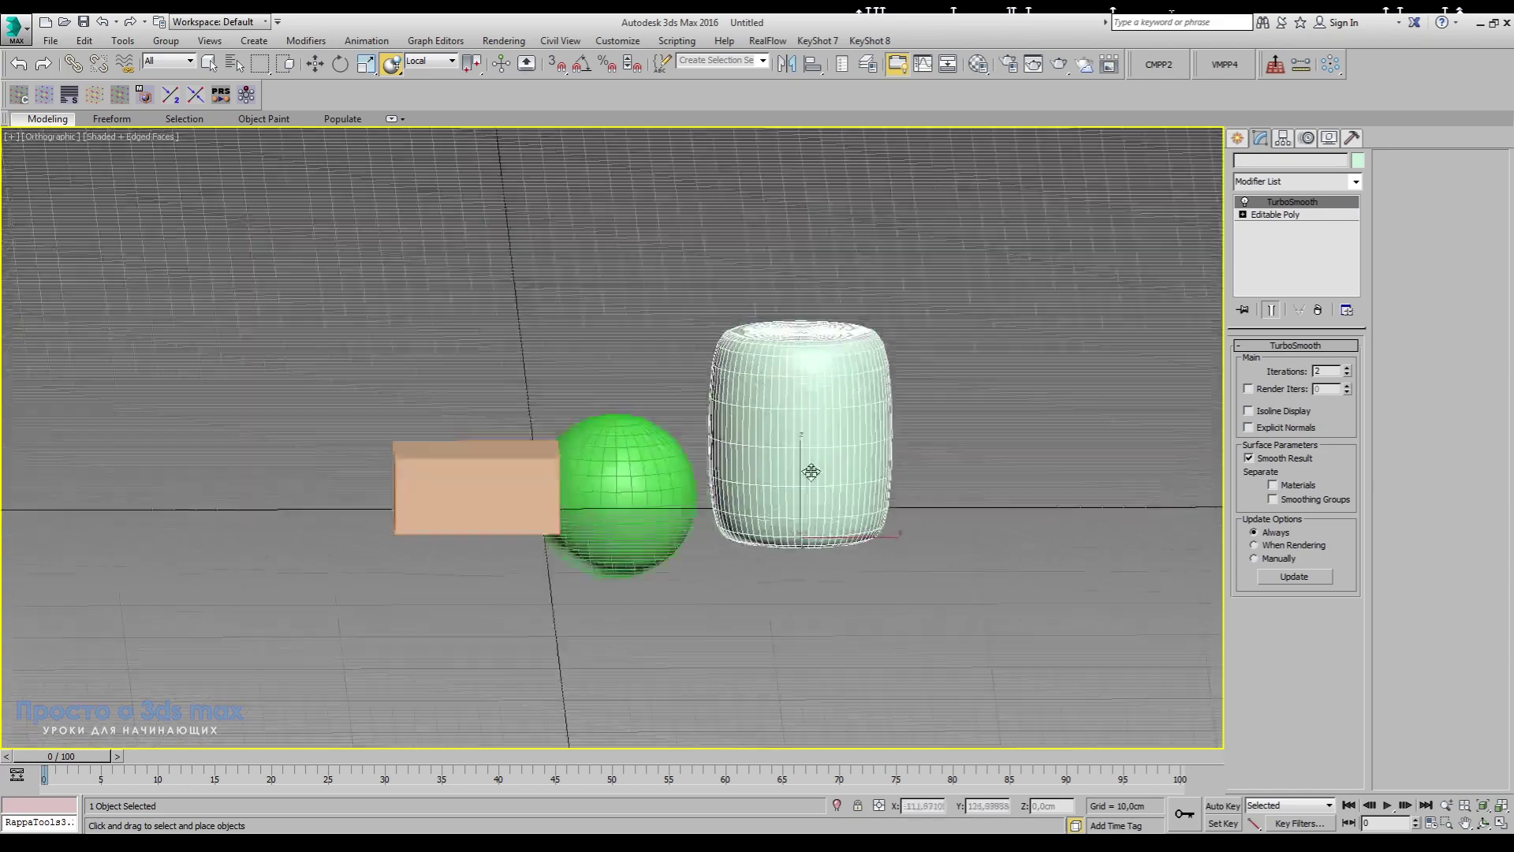
left_click(1348, 367)
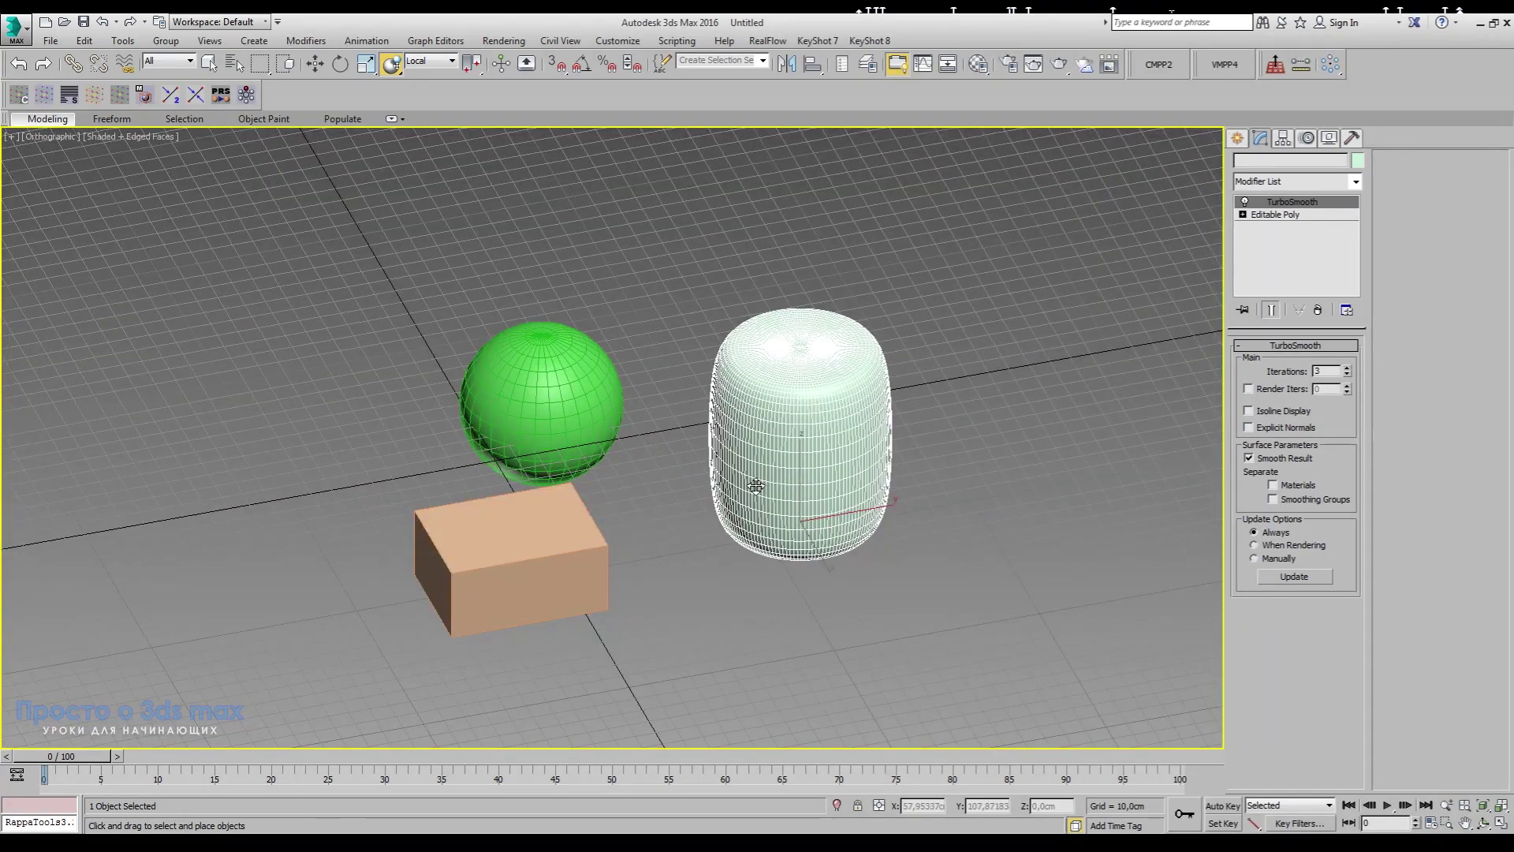
mouse_move(755, 486)
middle_mouse_down("alt")
mouse_move(805, 494)
mouse_move(907, 441)
middle_mouse_up("alt")
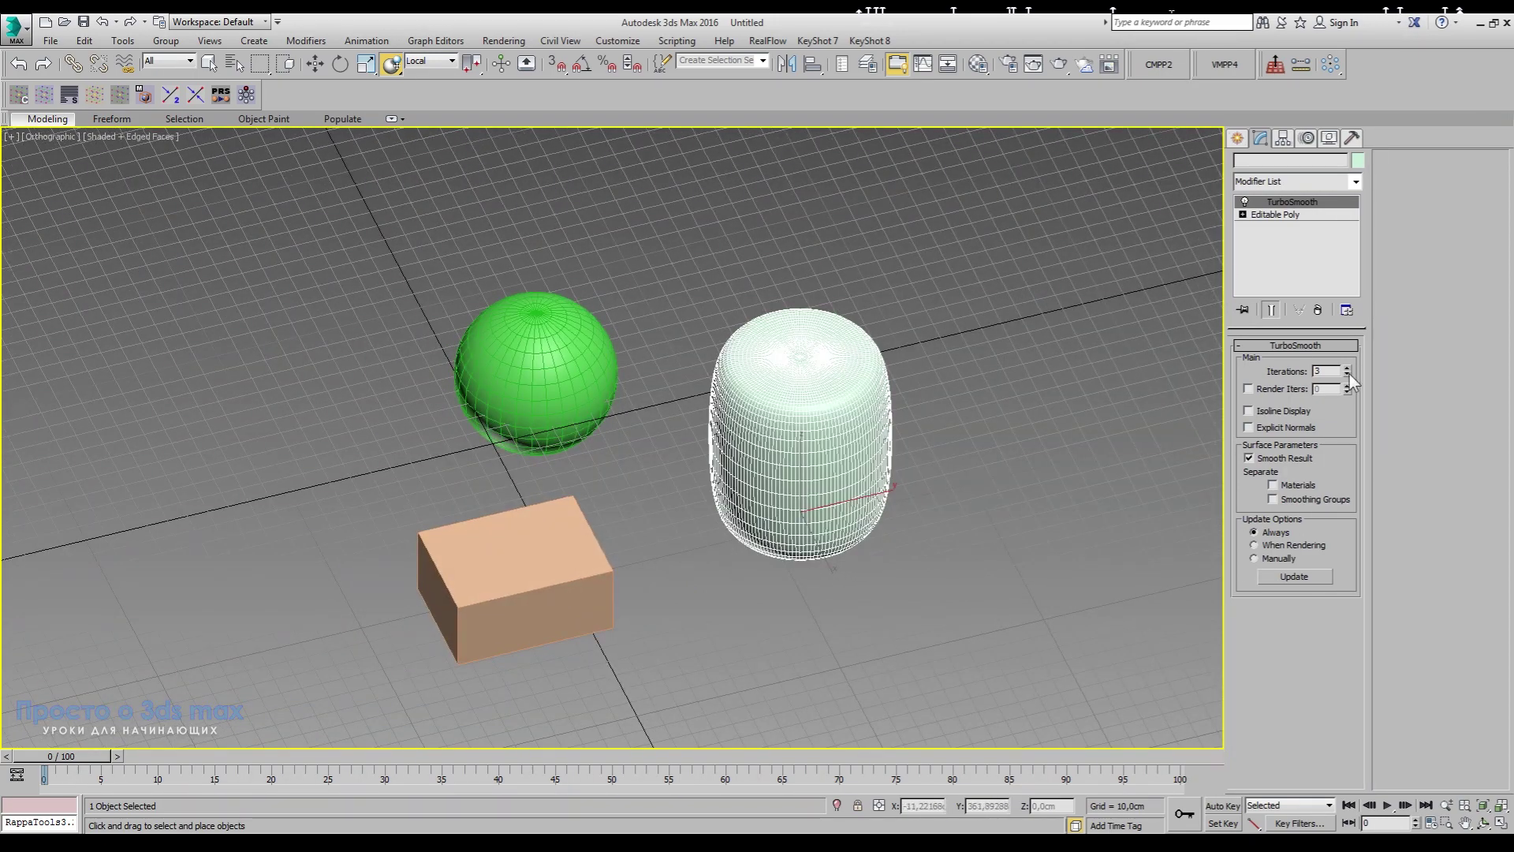
left_click(1317, 310)
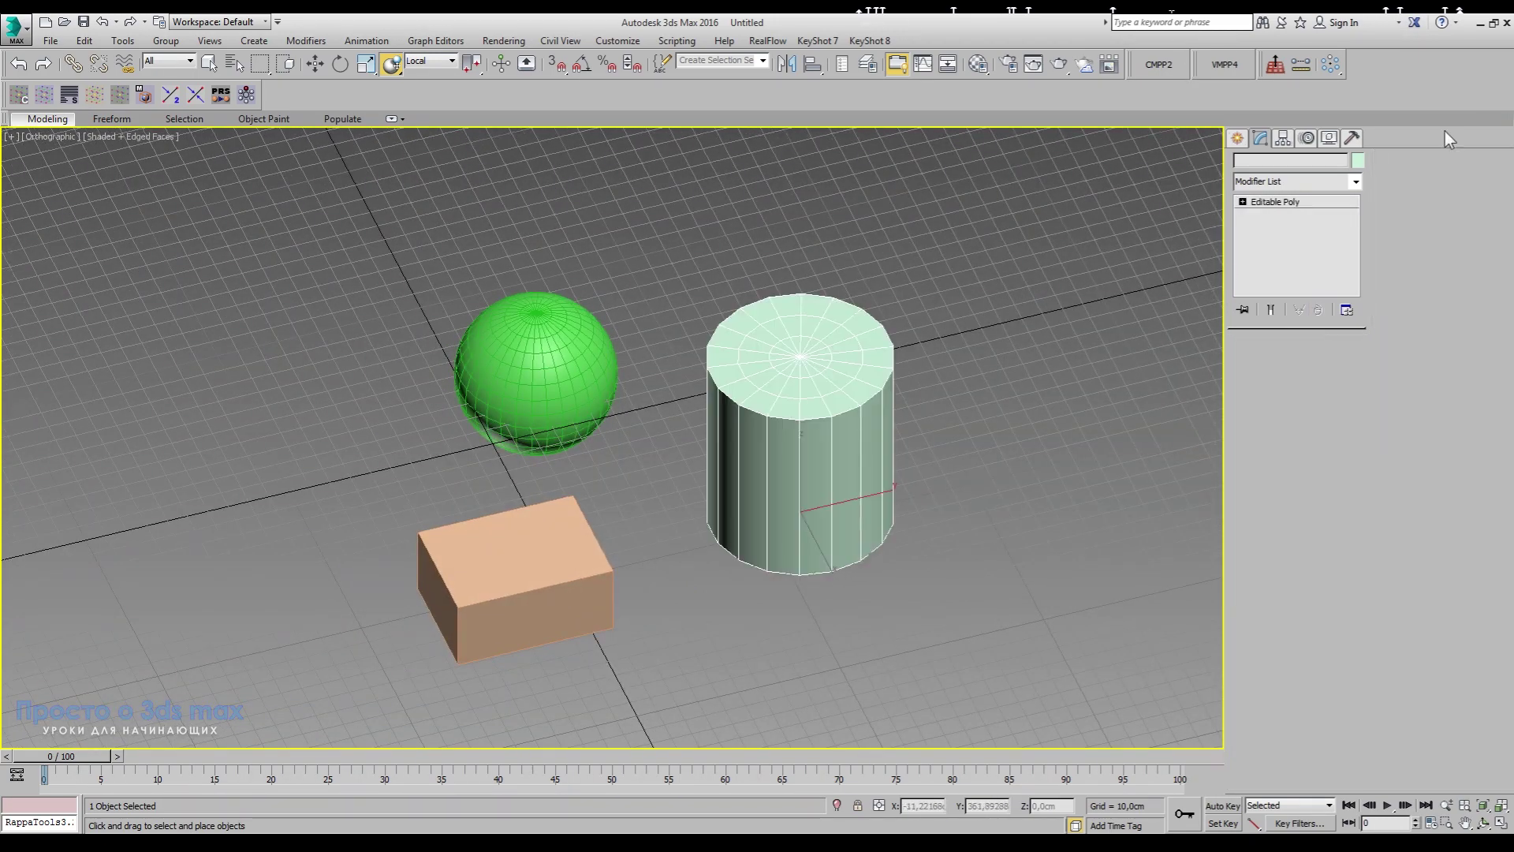
- Browse and close the Modifier List without adding anything, then deselect and reselect the cylinder
left_click(1357, 183)
scroll(1343, 538, "down", 10)
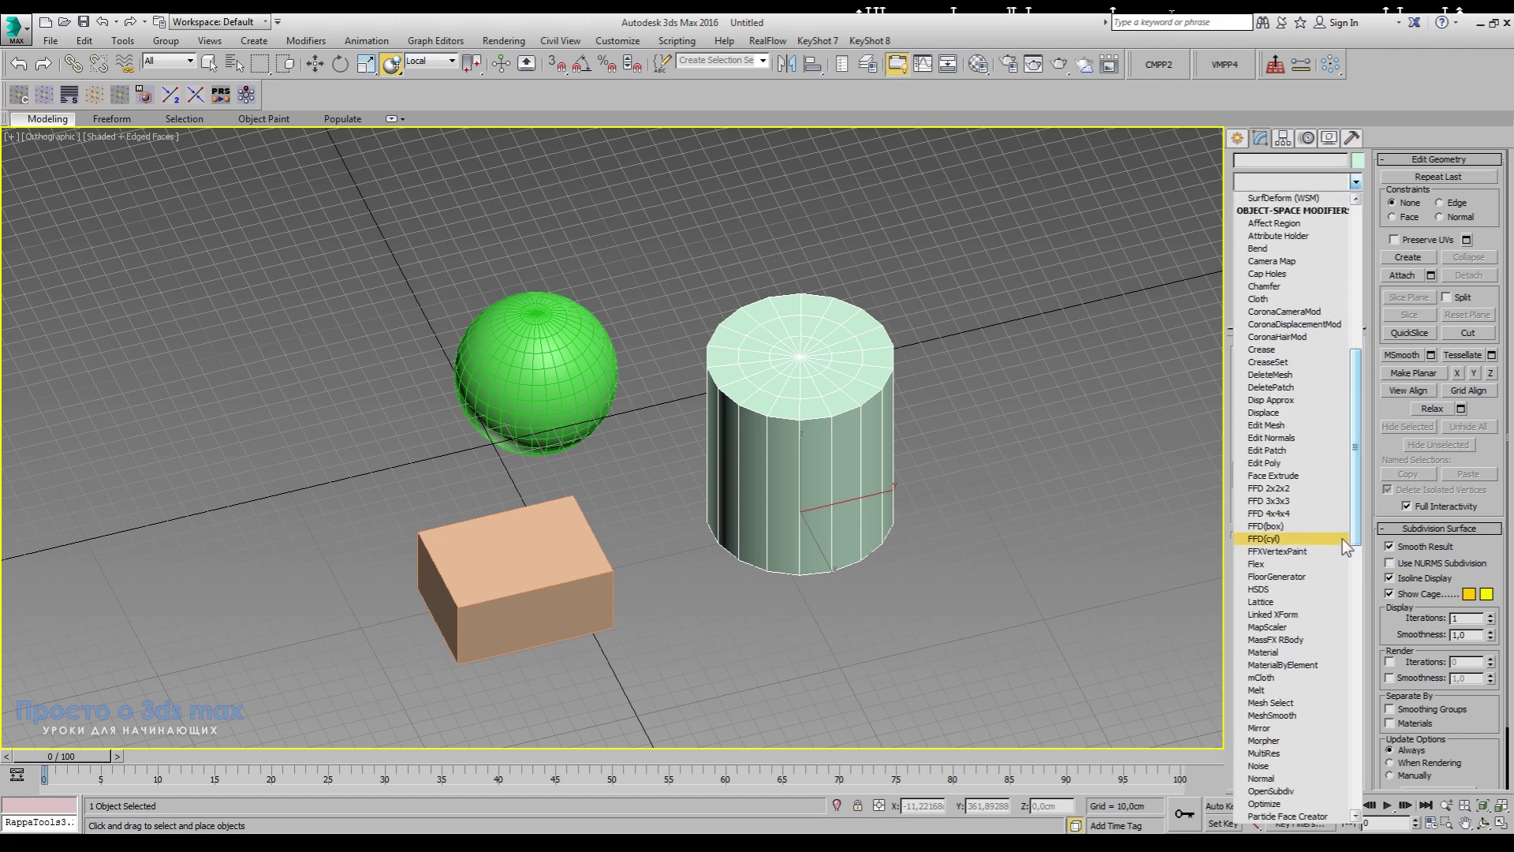
left_click(1254, 207)
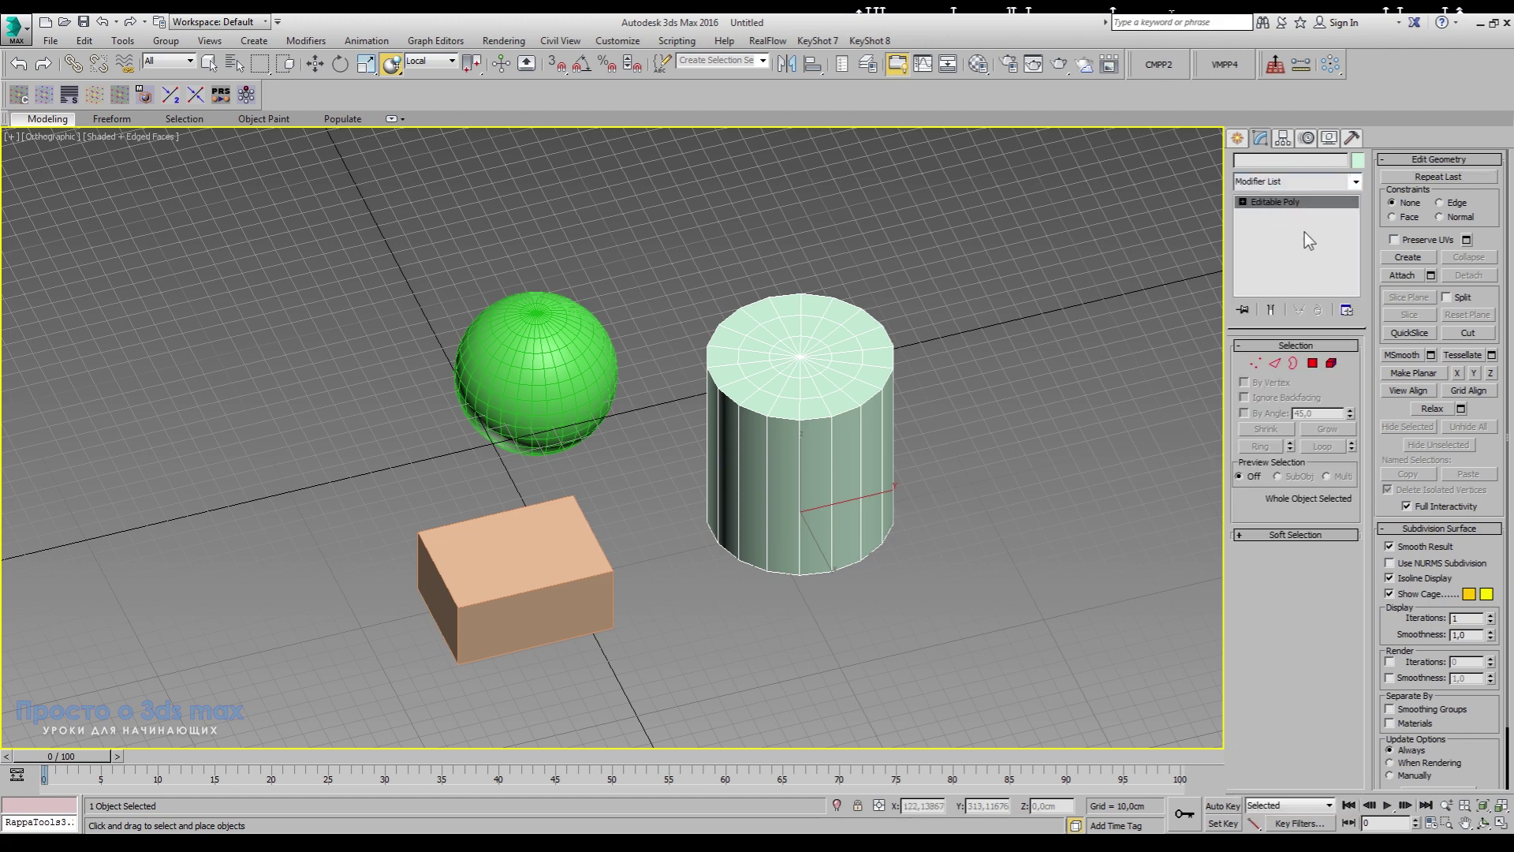
left_click(1076, 420)
left_click(838, 313)
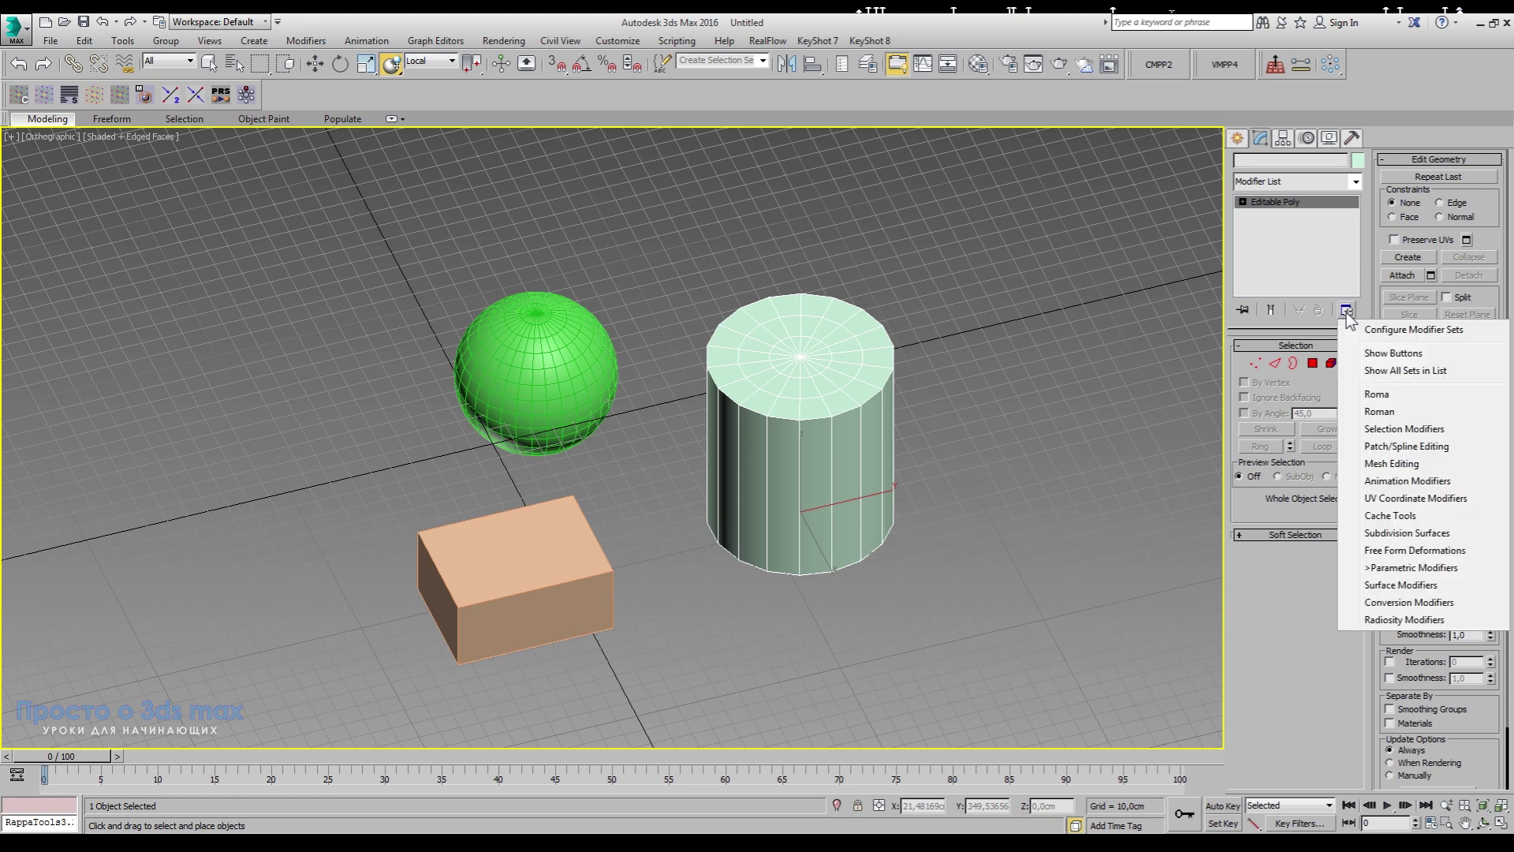
- In Configure Modifier Sets, keep the Parametric Modifiers set and reduce it to 20 buttons
left_click(1412, 331)
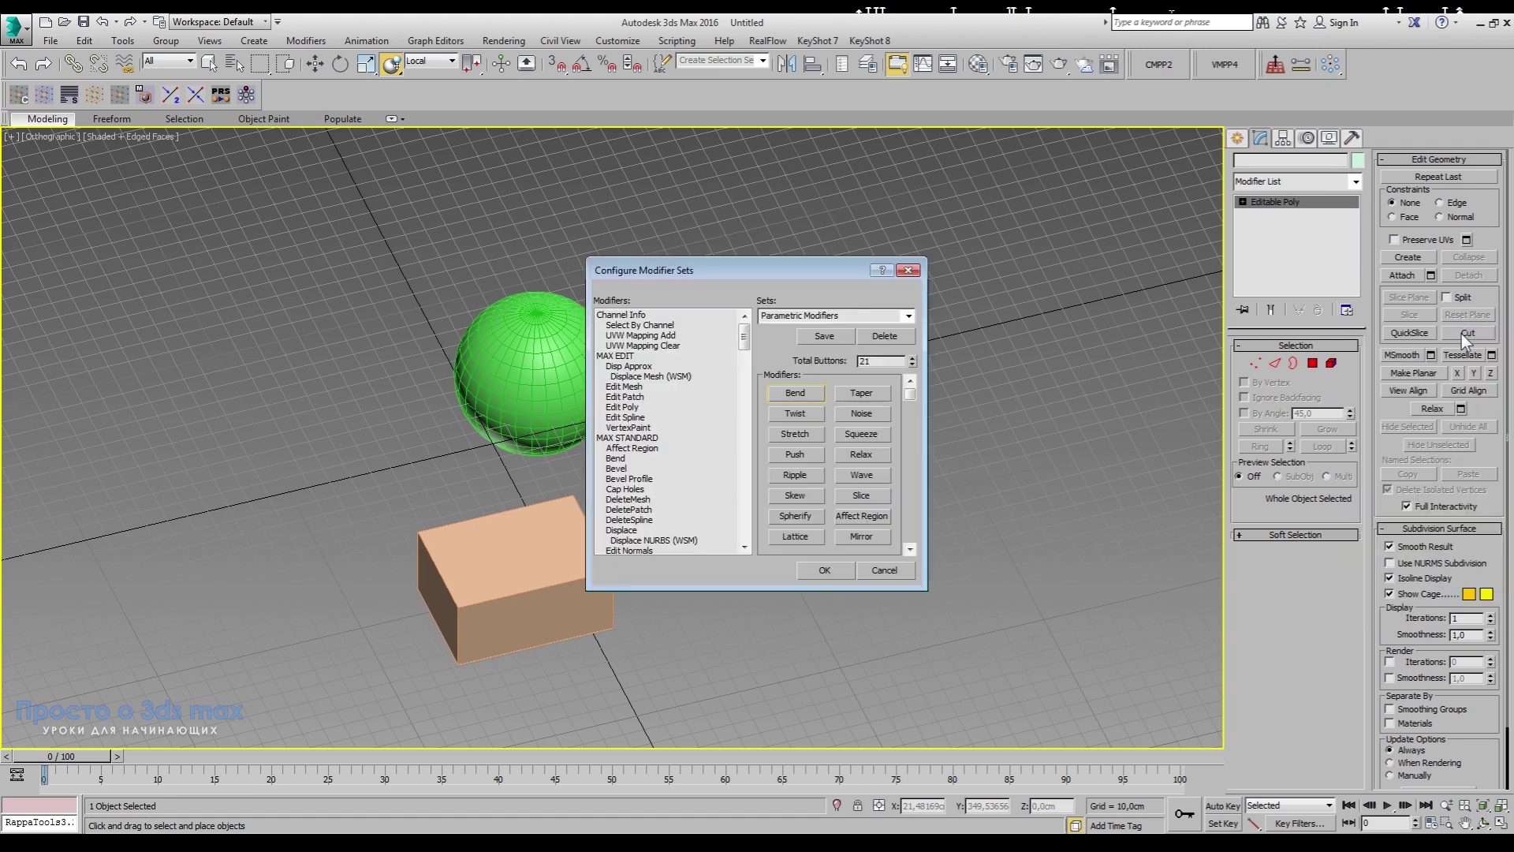
left_click_drag(811, 264, 1039, 159)
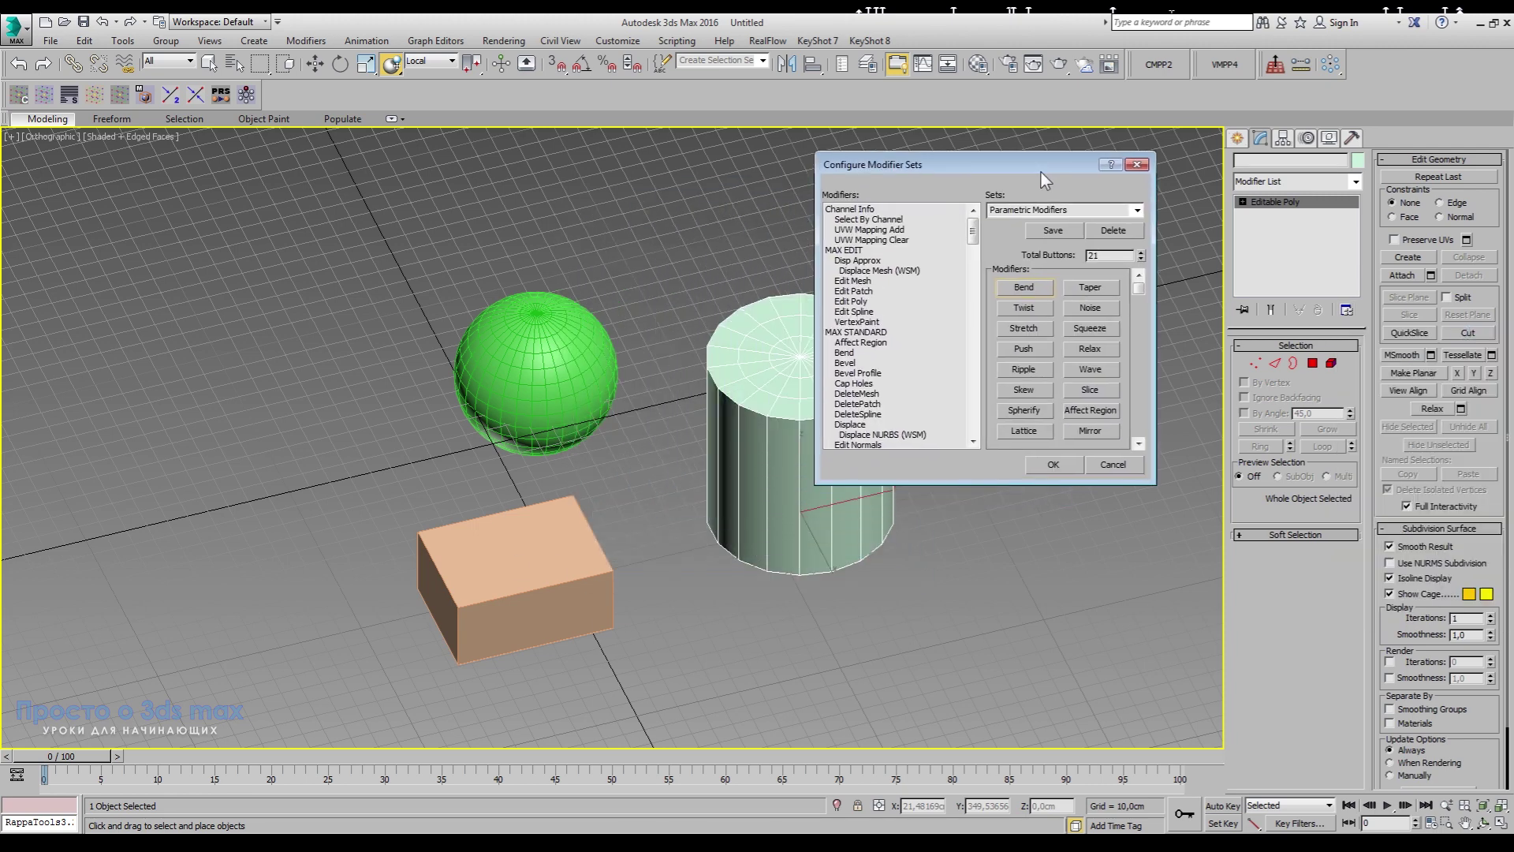
left_click(1138, 210)
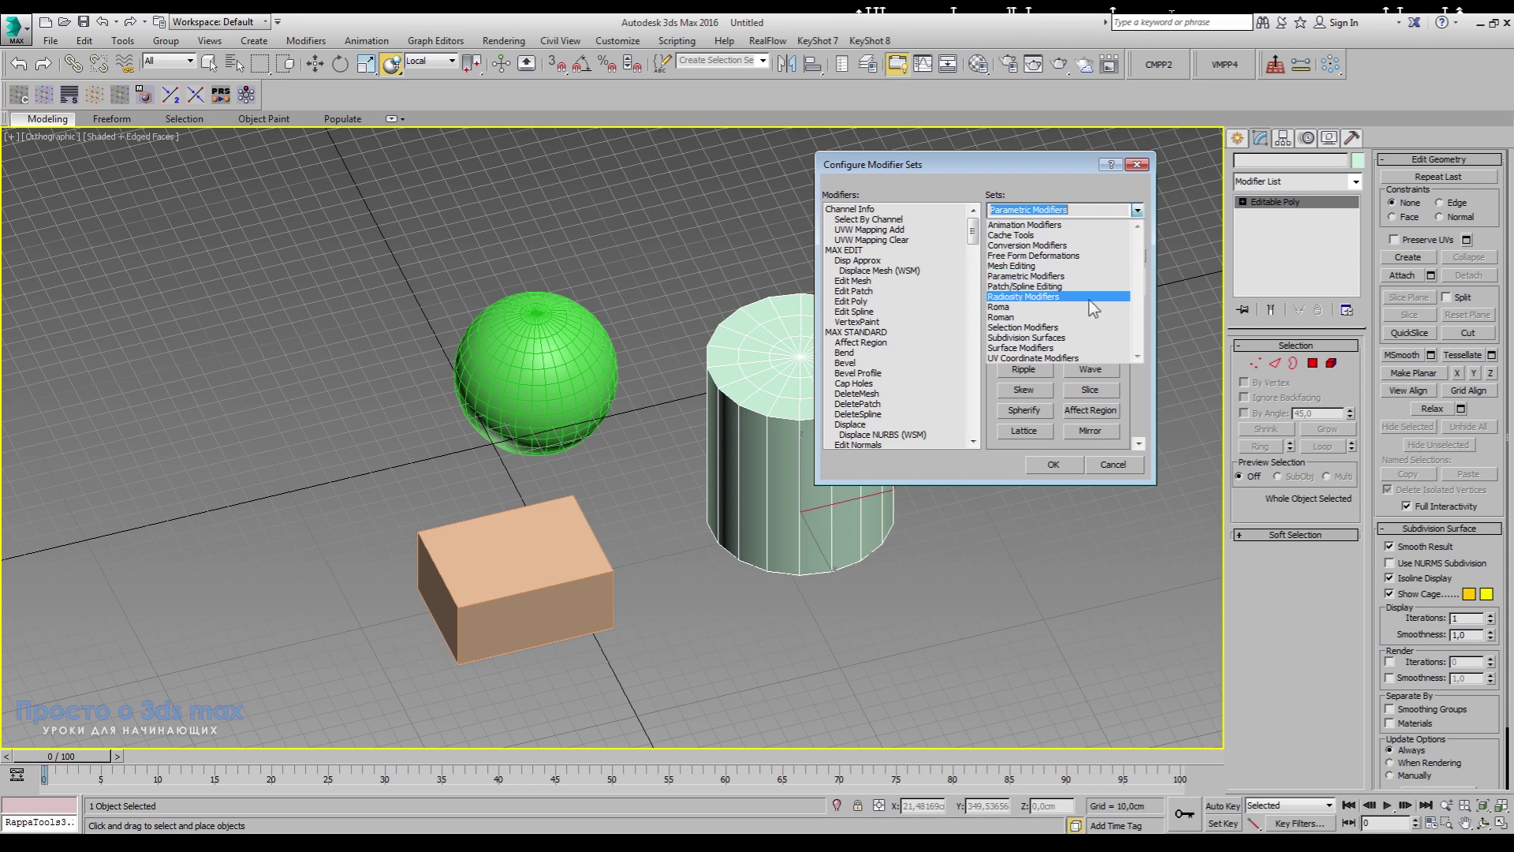
left_click(1056, 235)
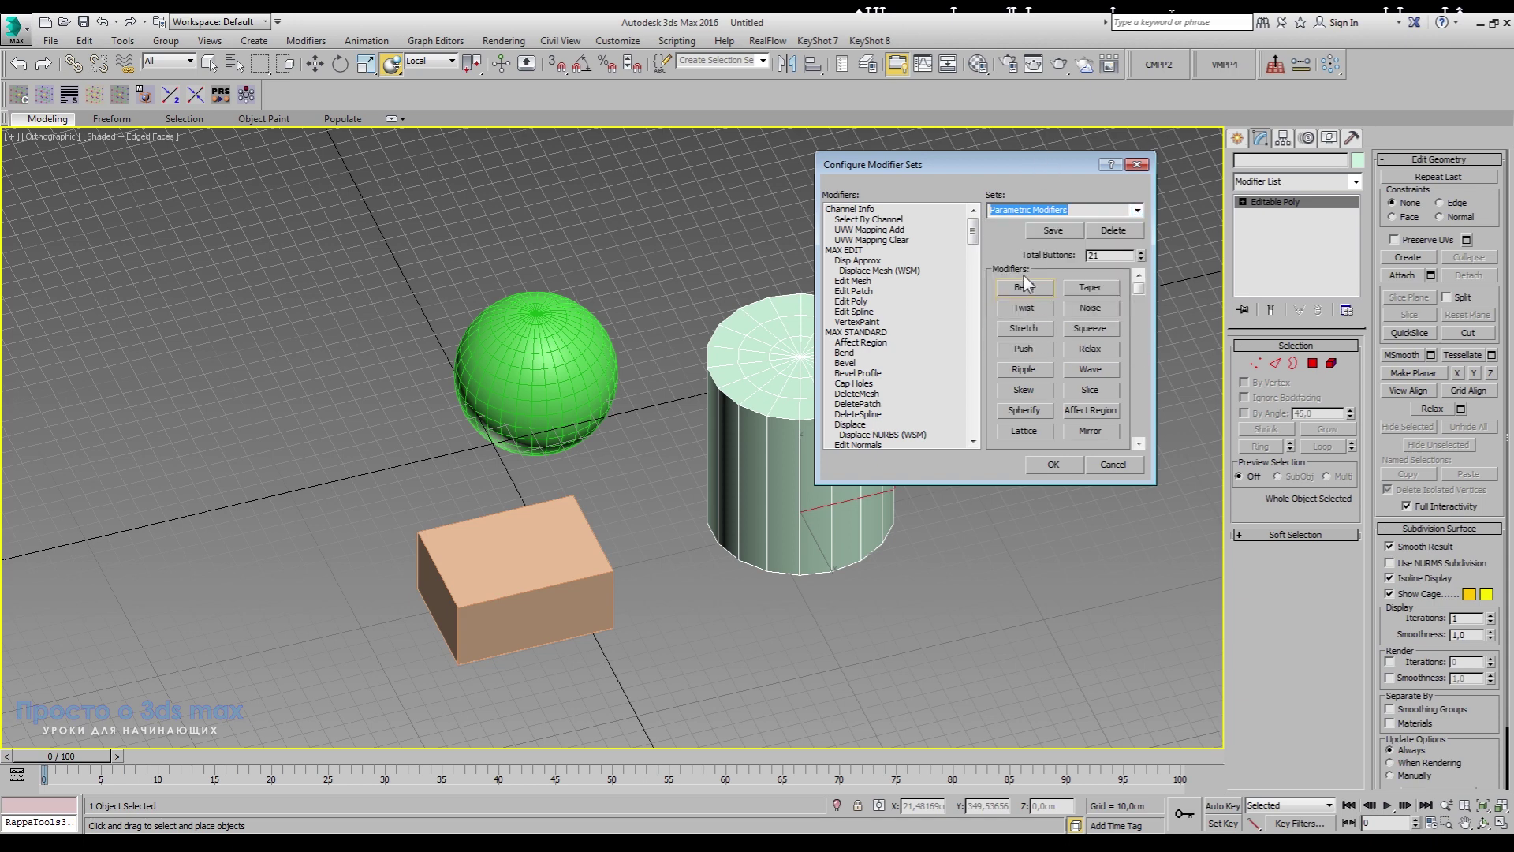
left_click_drag(1138, 287, 1135, 433)
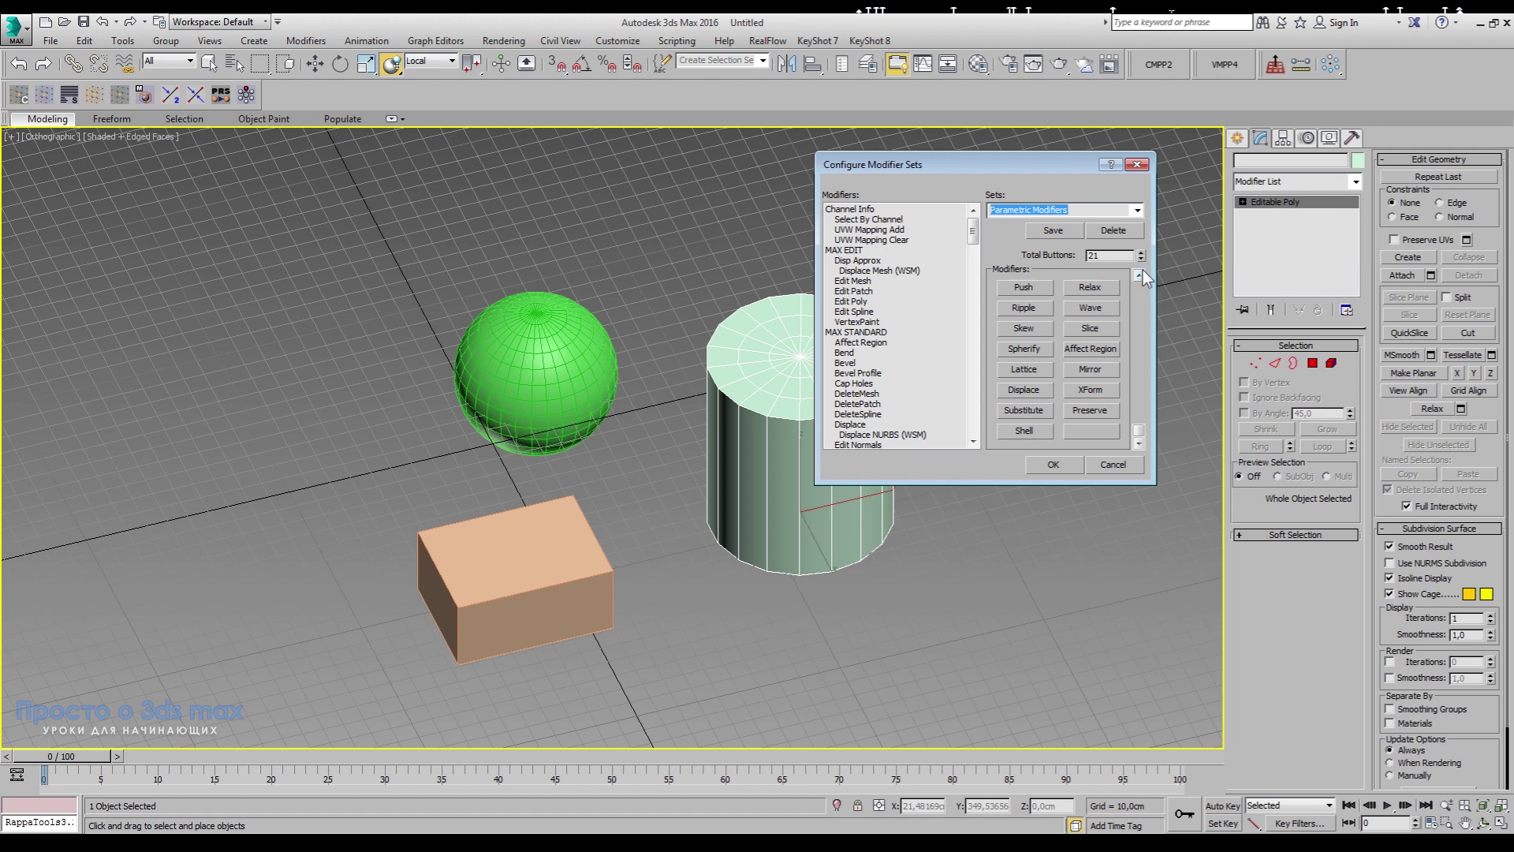
mouse_move(1141, 415)
left_mouse_down()
mouse_move(1144, 286)
mouse_move(1144, 435)
left_mouse_up()
left_click(1141, 259)
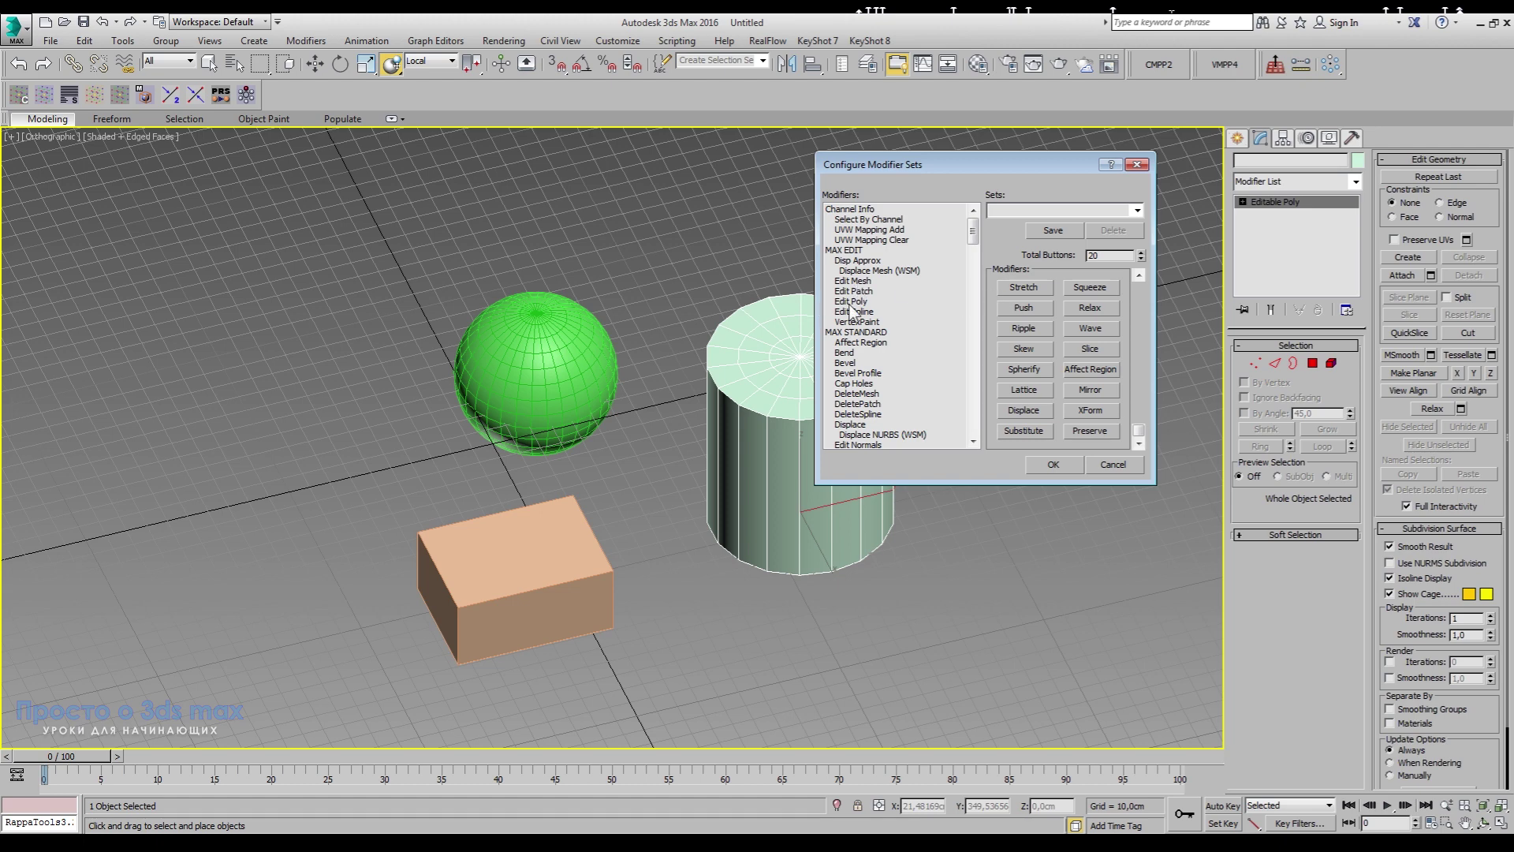
- Fill button slots with Edit Poly, Edit Spline, VertexPaint, Bend, Bevel, Bevel Profile, Edit Normals and Face Extrude
left_click_drag(850, 302, 1037, 297)
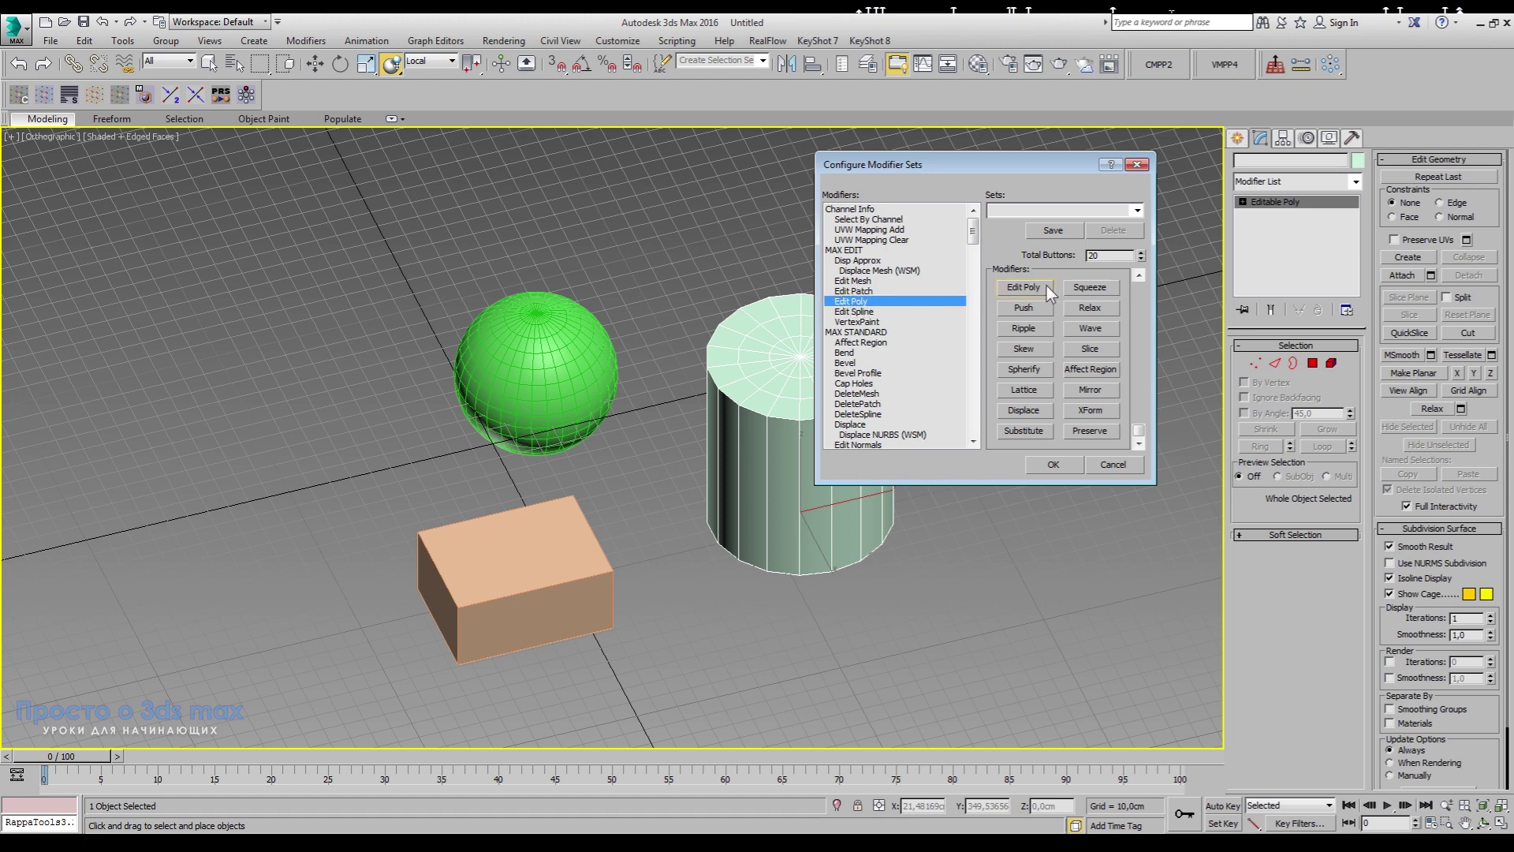
left_click_drag(854, 311, 1035, 306)
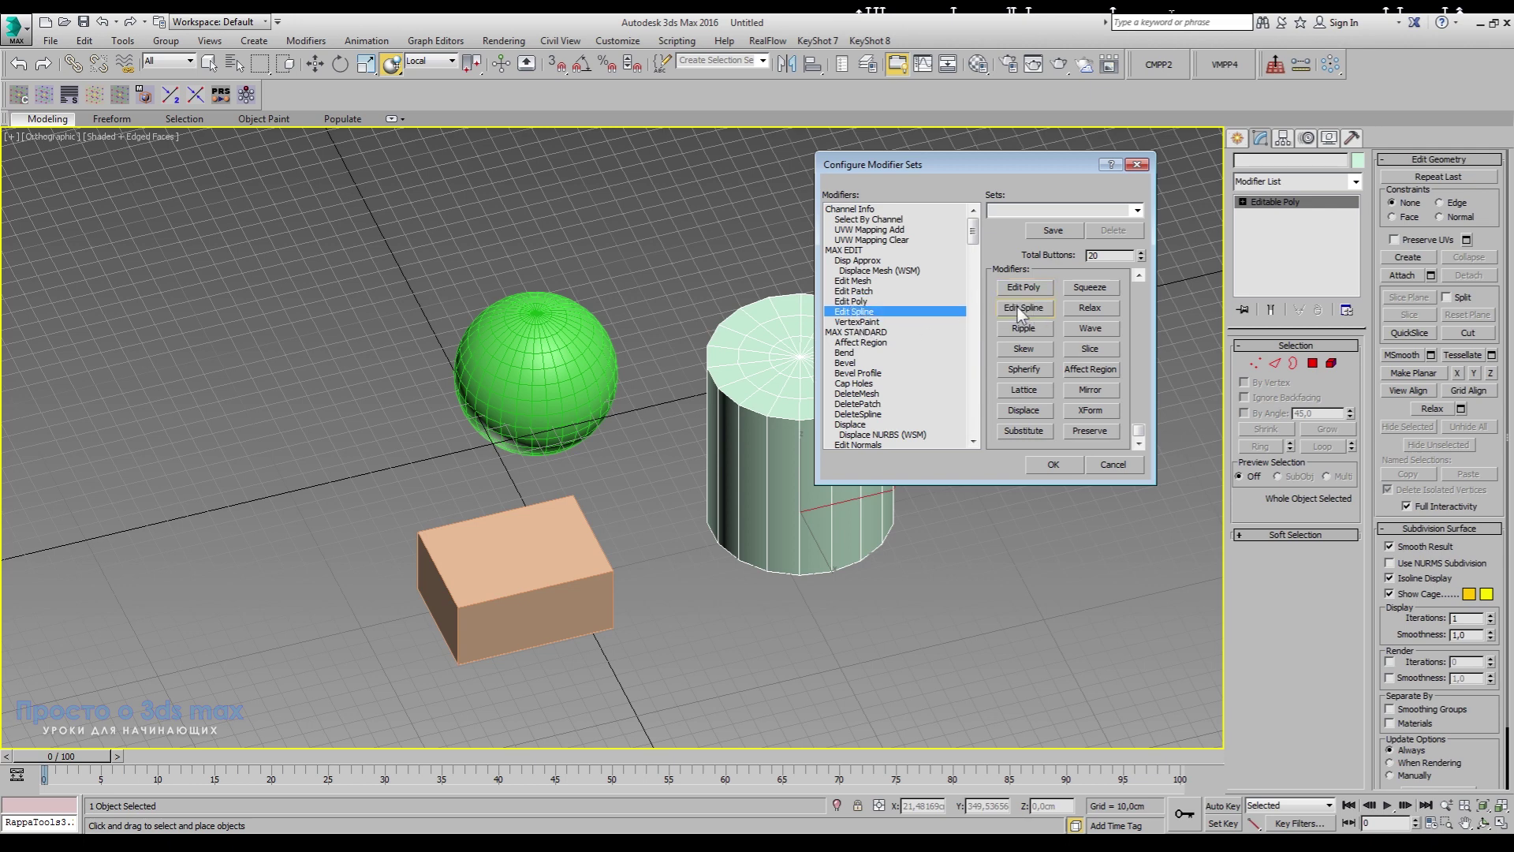
left_click_drag(858, 322, 1024, 326)
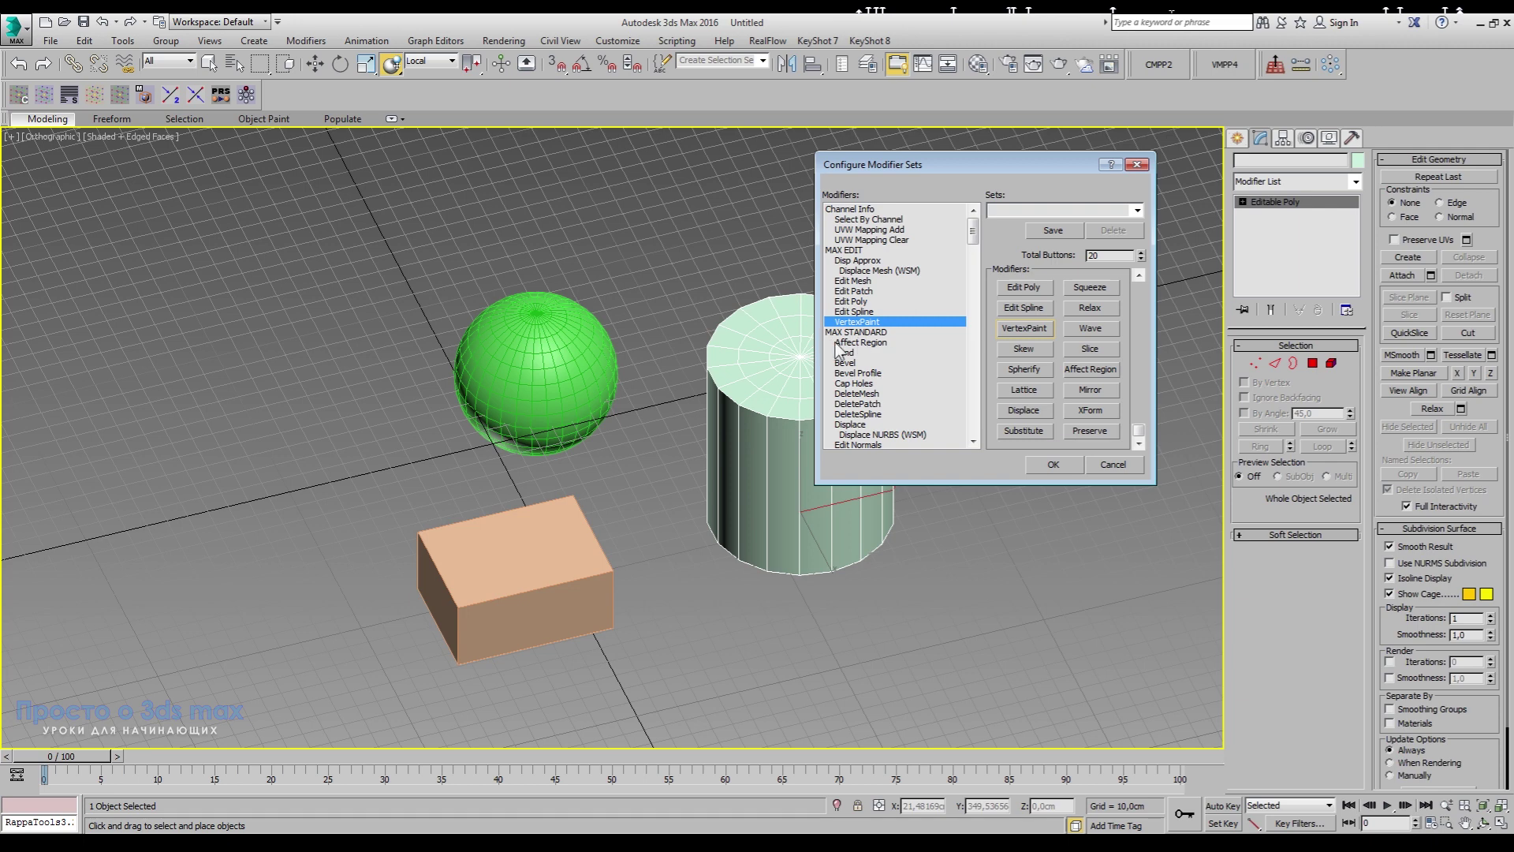
left_click_drag(846, 352, 1024, 348)
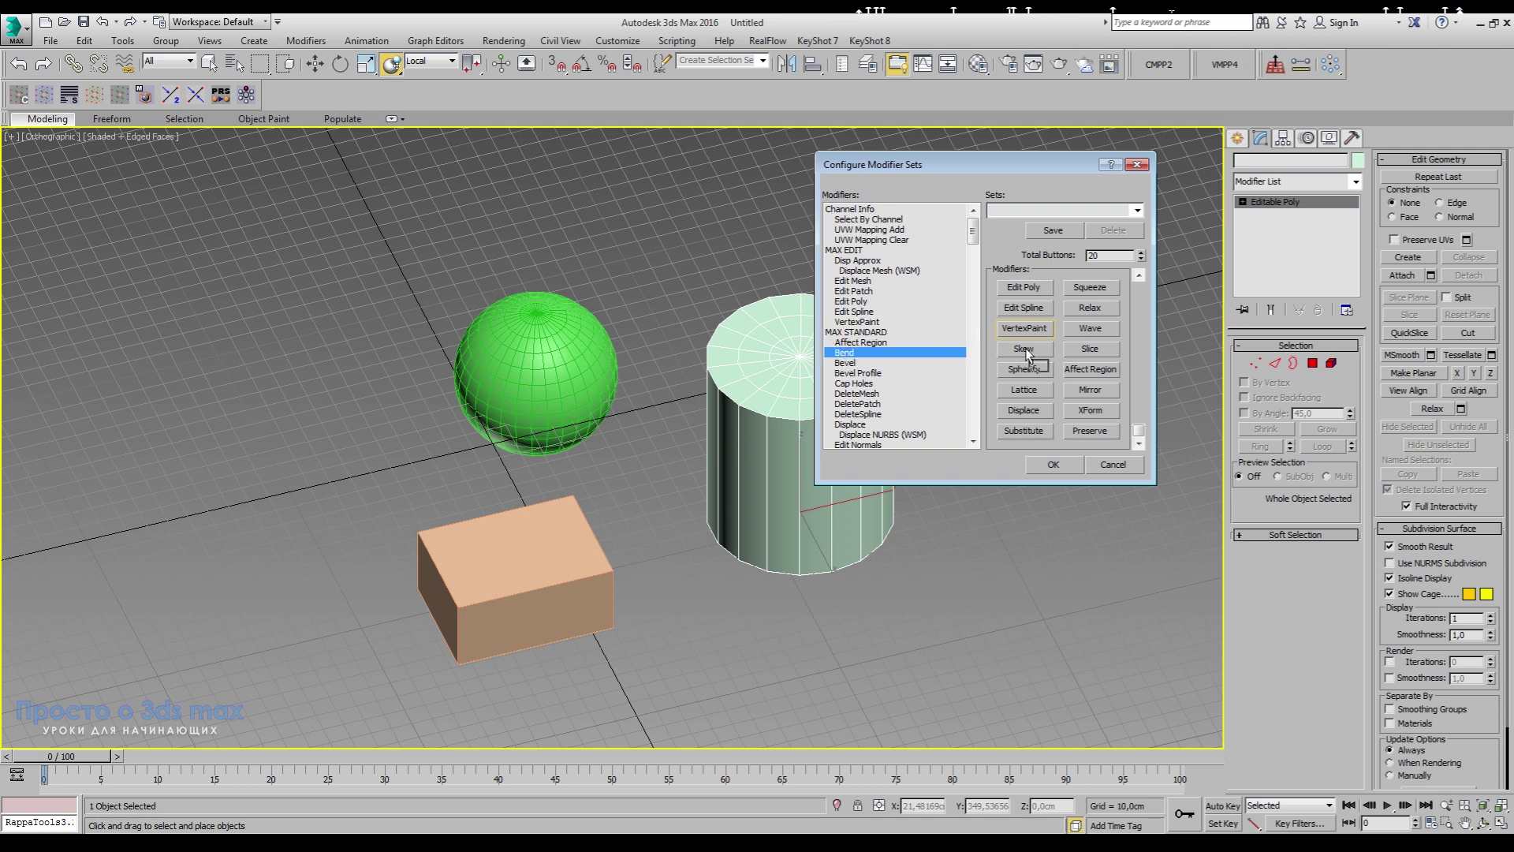
left_click_drag(846, 362, 1025, 367)
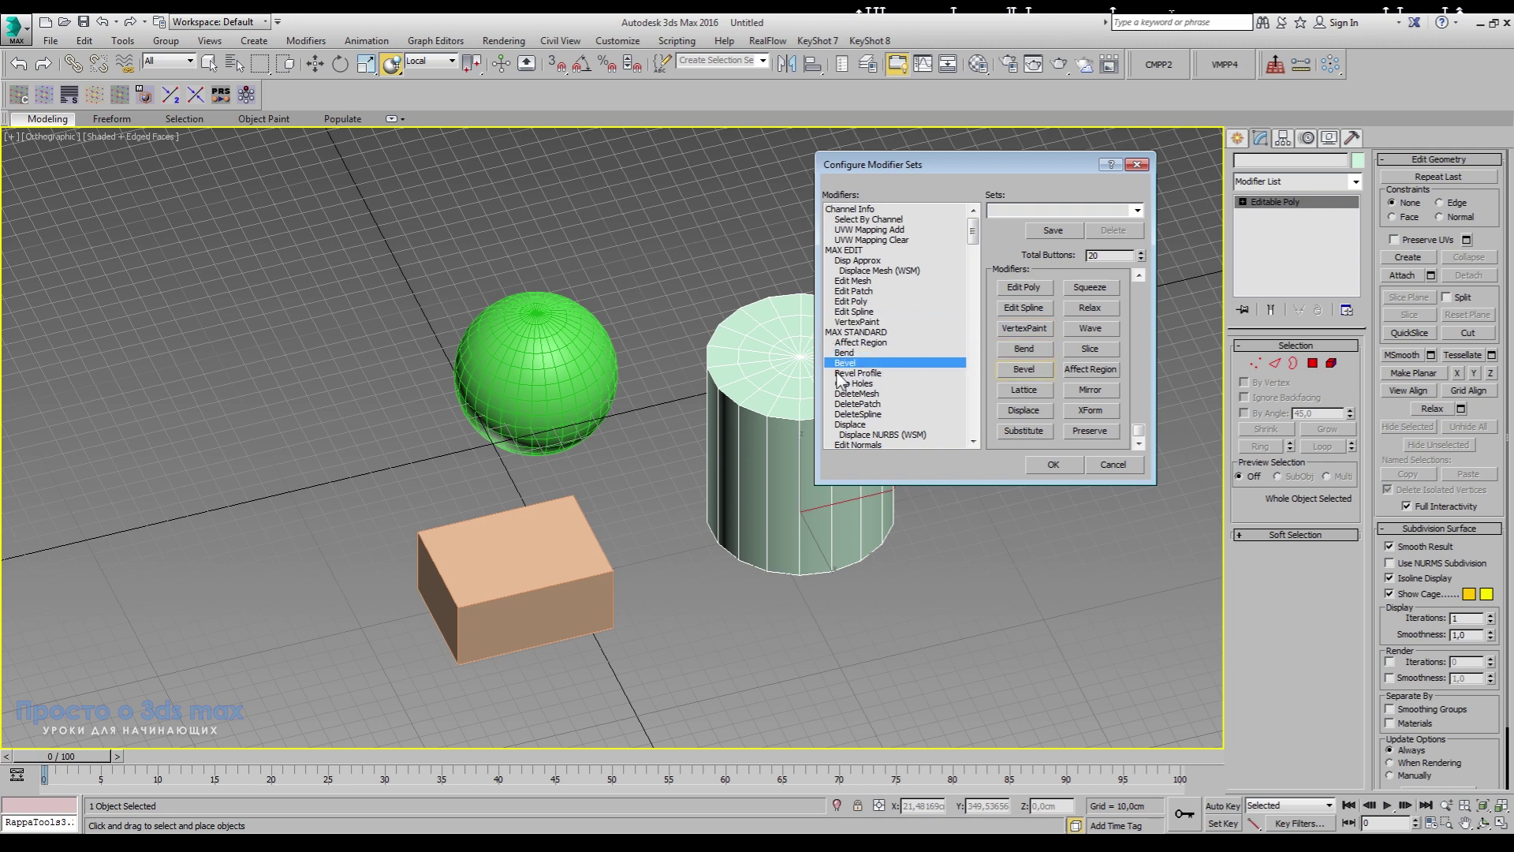
left_click_drag(852, 373, 1030, 387)
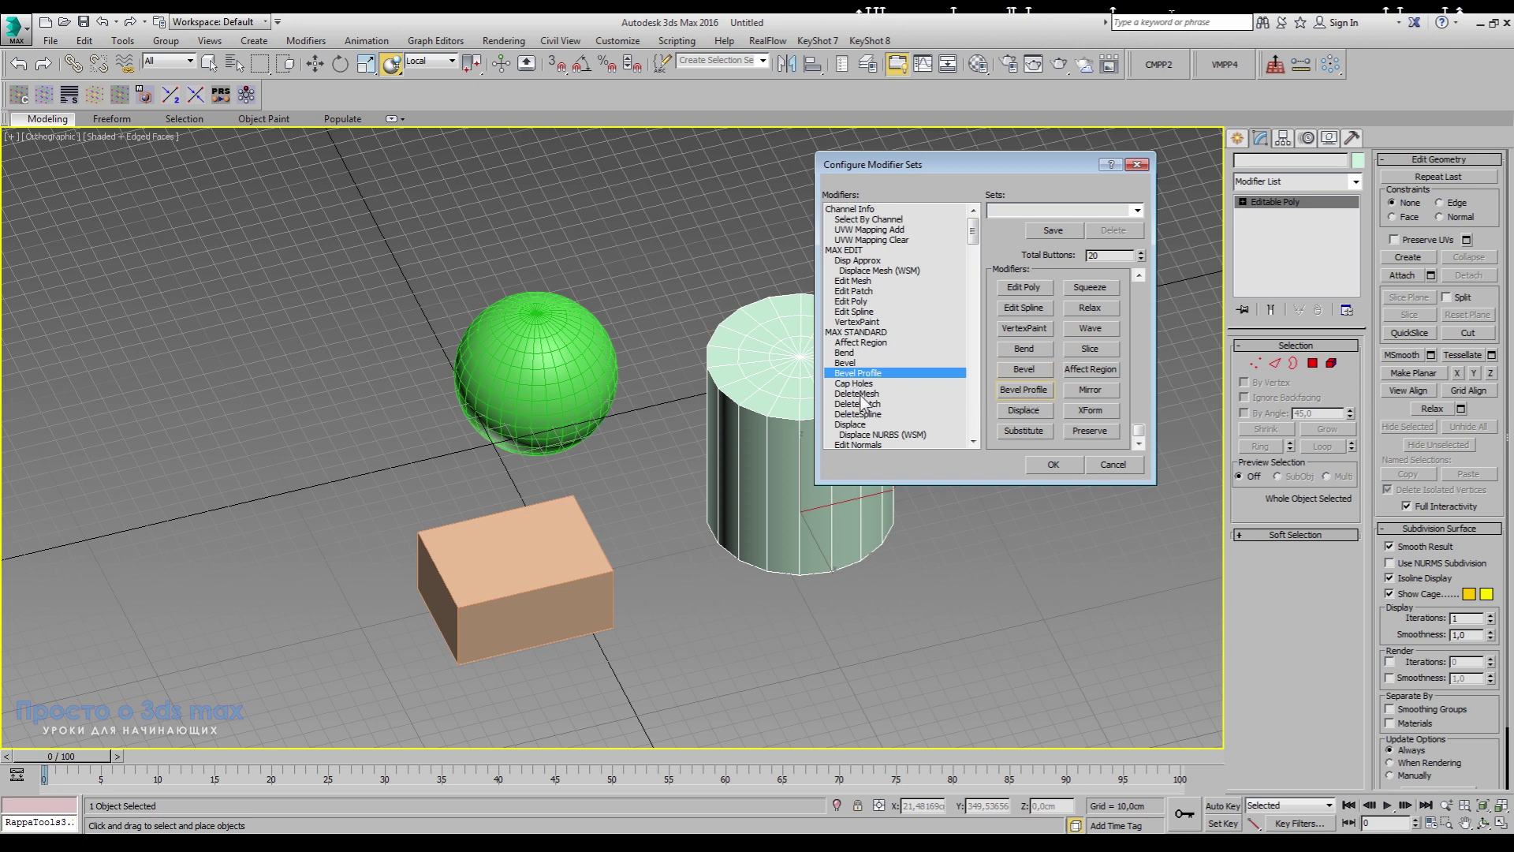
left_click_drag(973, 243, 973, 258)
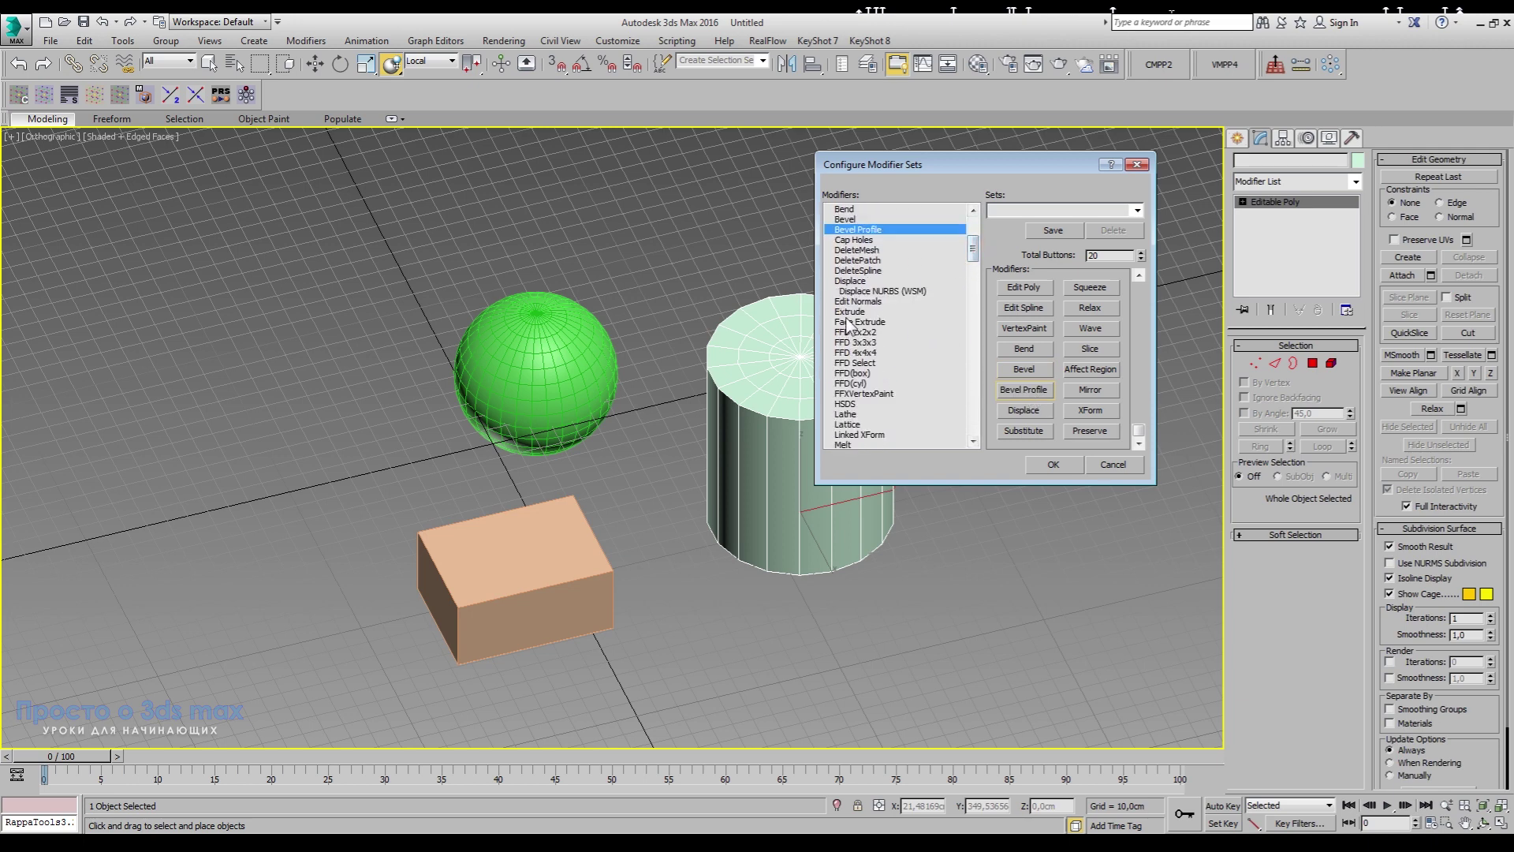
mouse_move(858, 302)
left_mouse_down()
mouse_move(1038, 392)
mouse_move(1021, 409)
left_mouse_up()
left_click_drag(859, 321, 1045, 429)
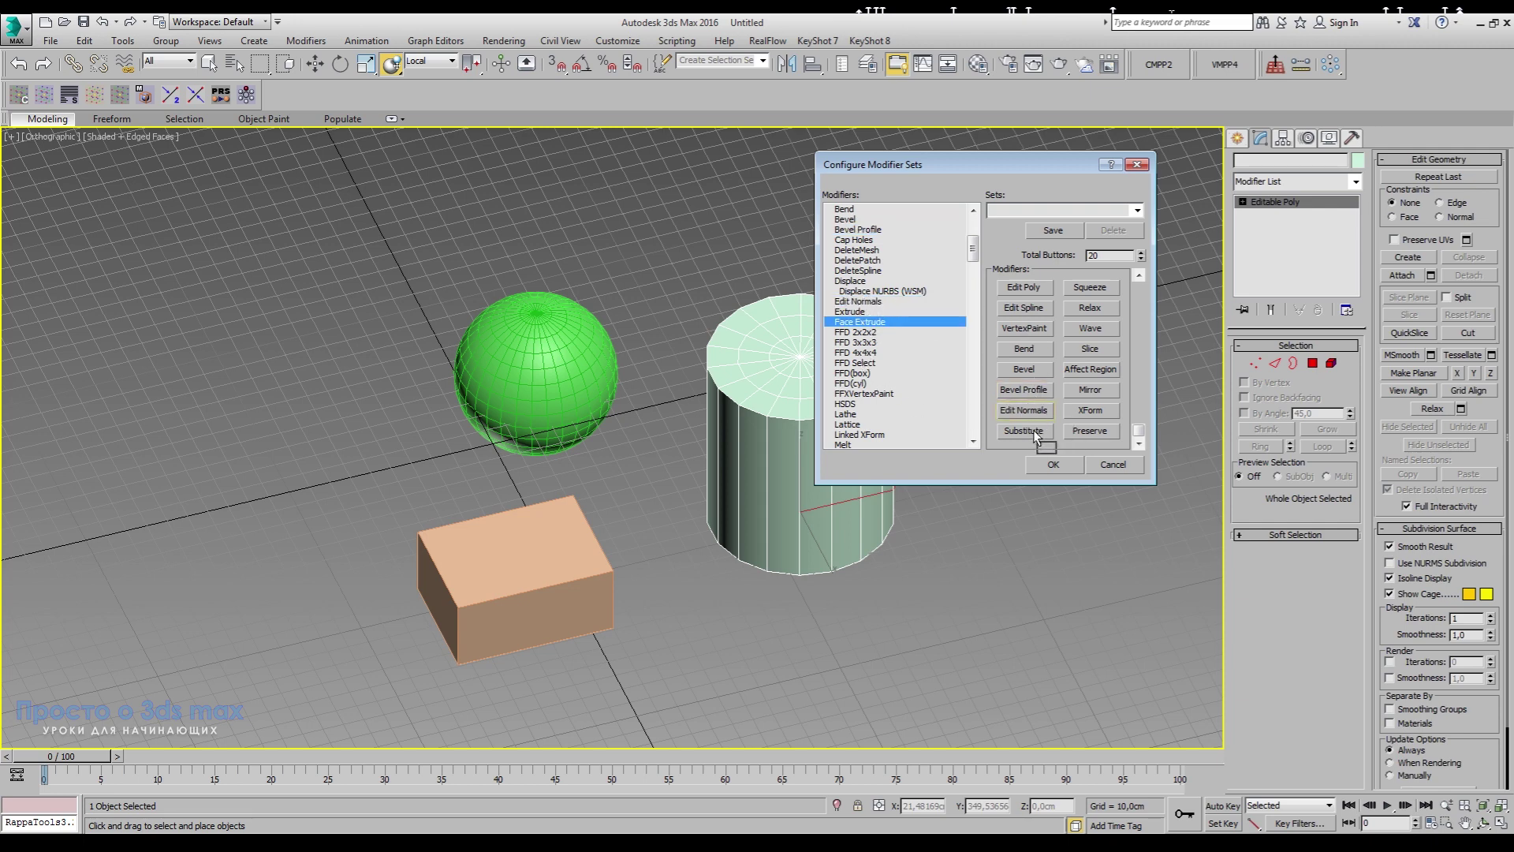
left_click_drag(1138, 431, 1142, 281)
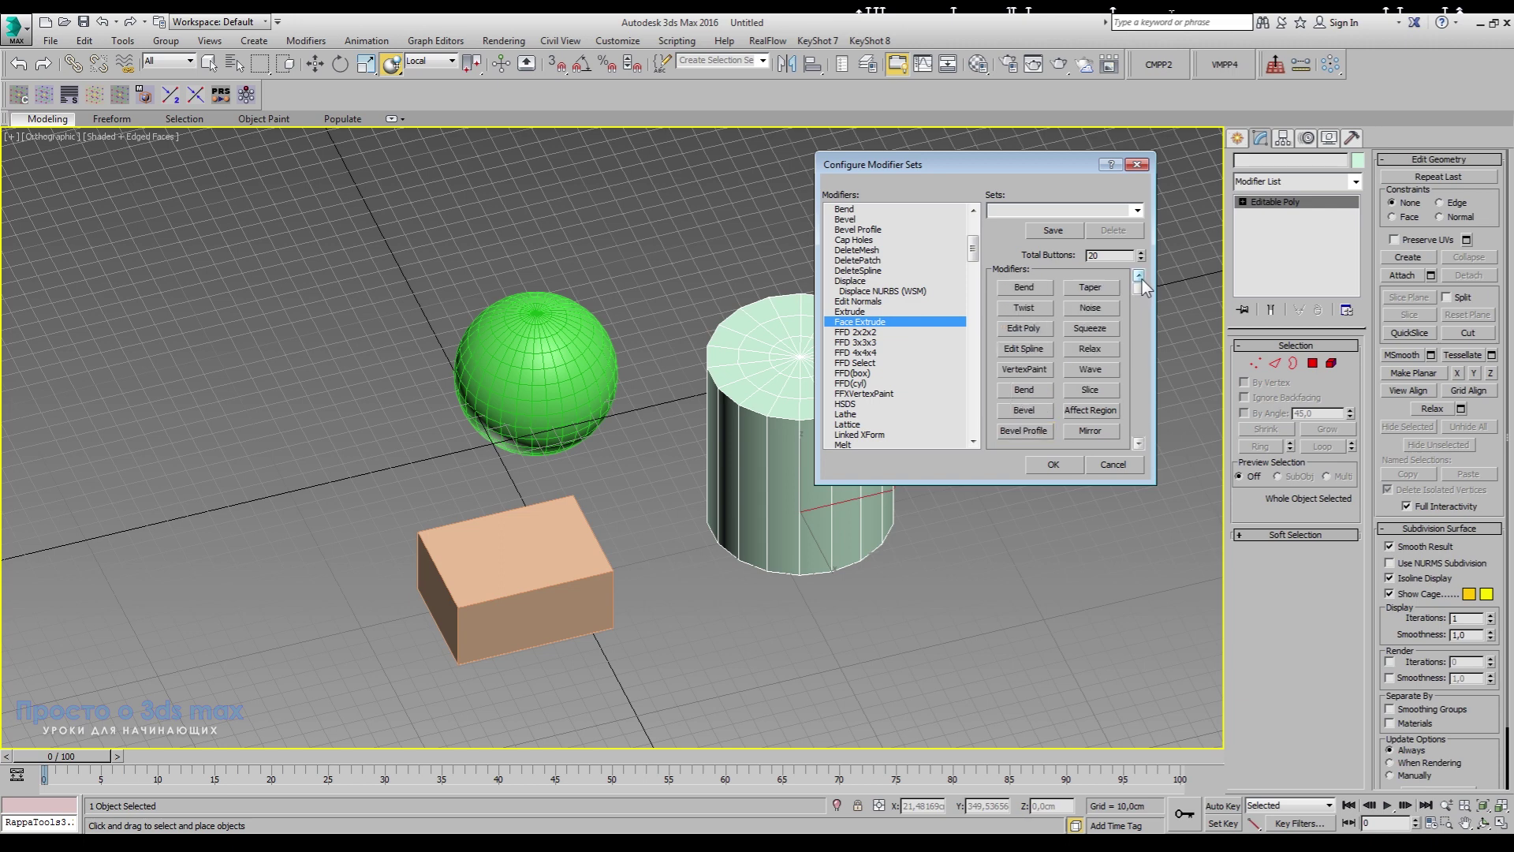
- Add FFD 2x2x2, FFD 4x4x4, FFD(box), FFD(cyl), HSDS and Lathe to the button slots
left_click_drag(856, 332, 1081, 289)
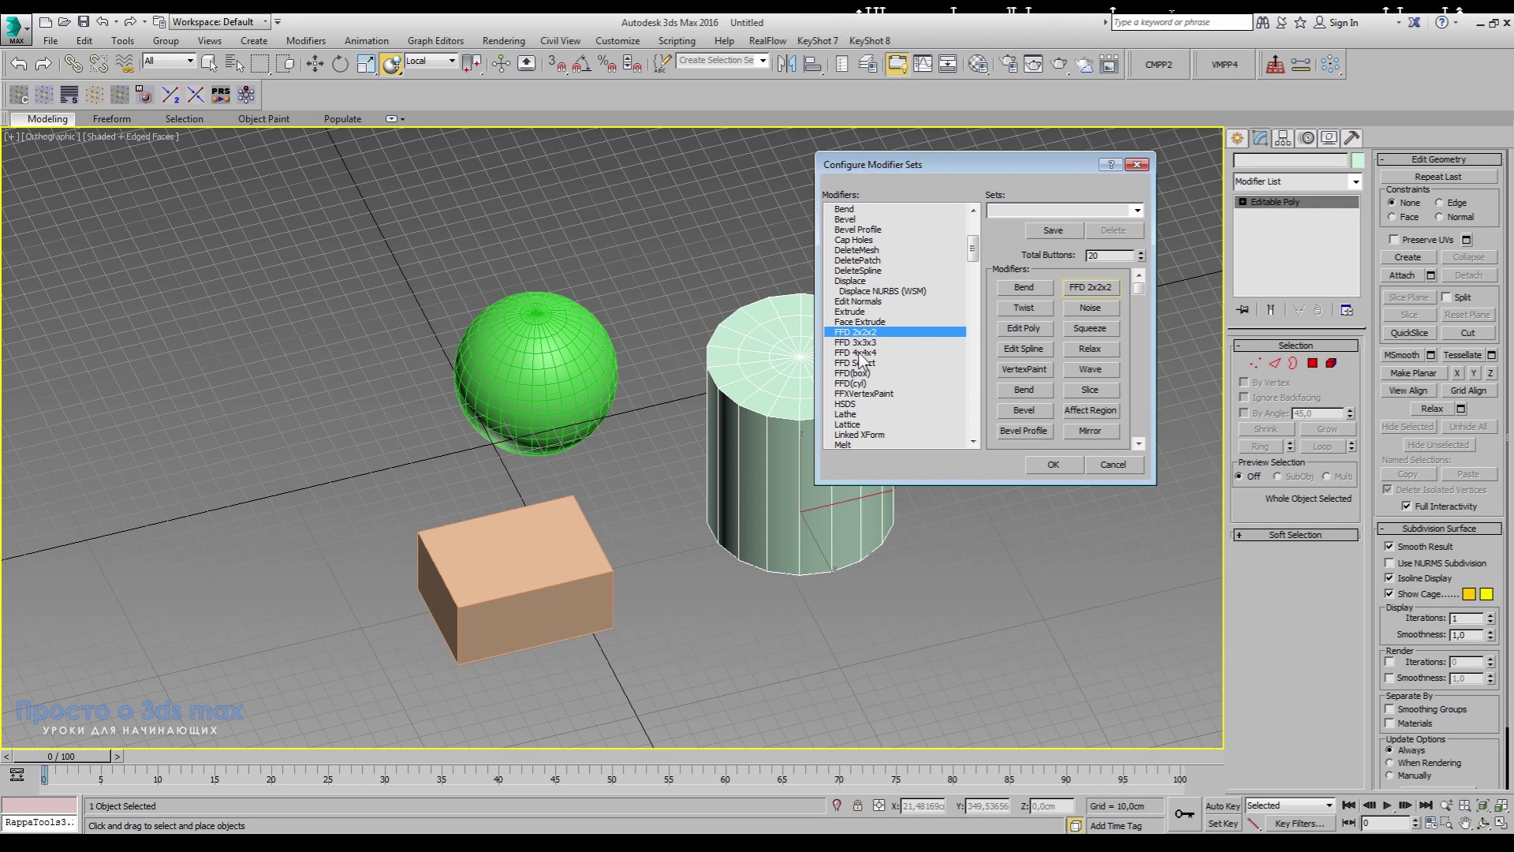
left_click_drag(856, 352, 1090, 306)
left_click_drag(912, 370, 1105, 330)
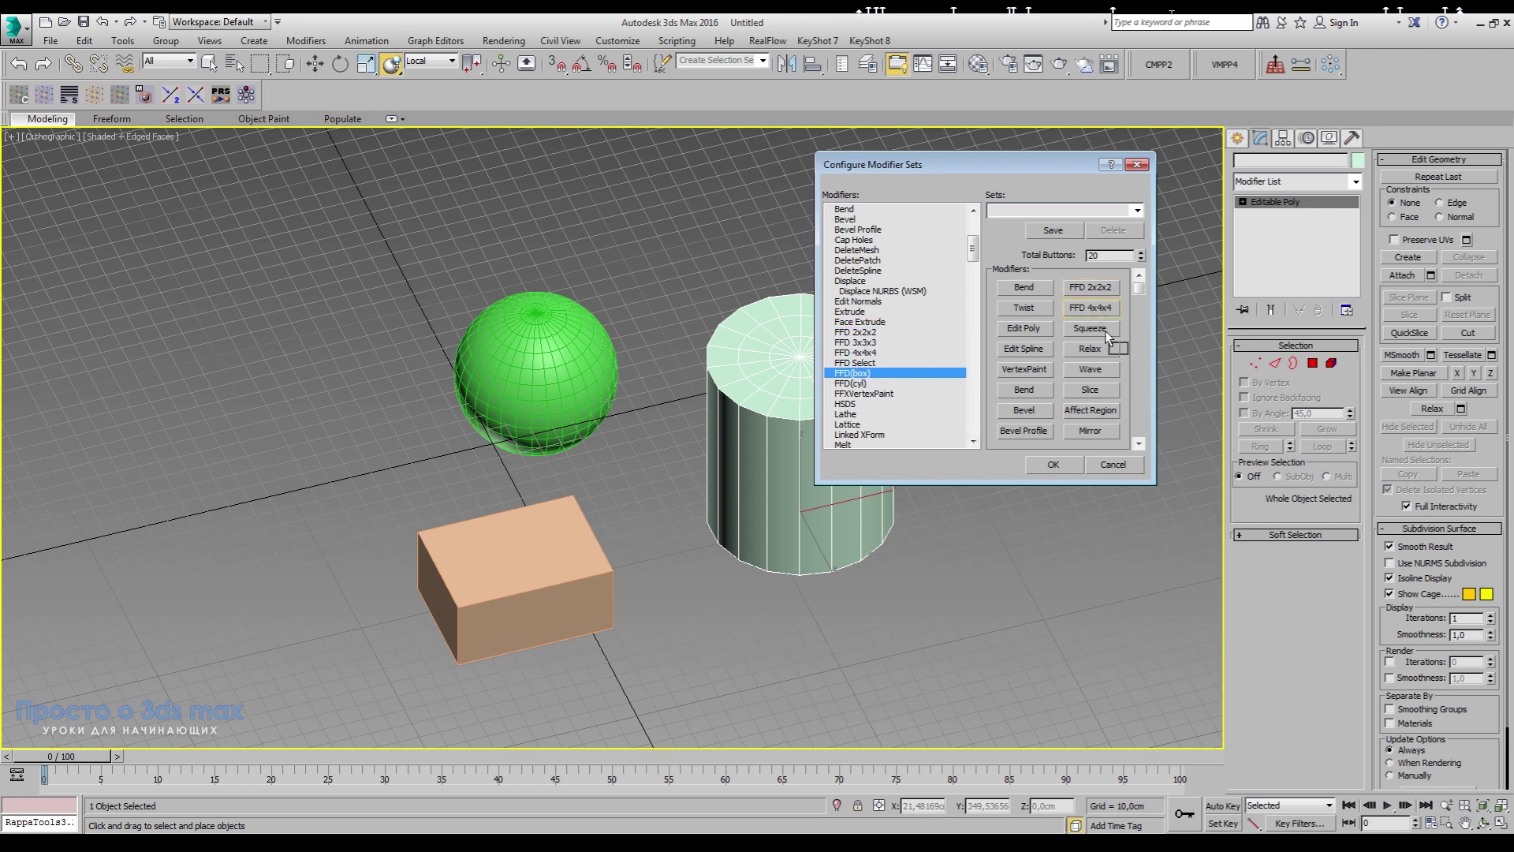
left_click_drag(850, 383, 1091, 294)
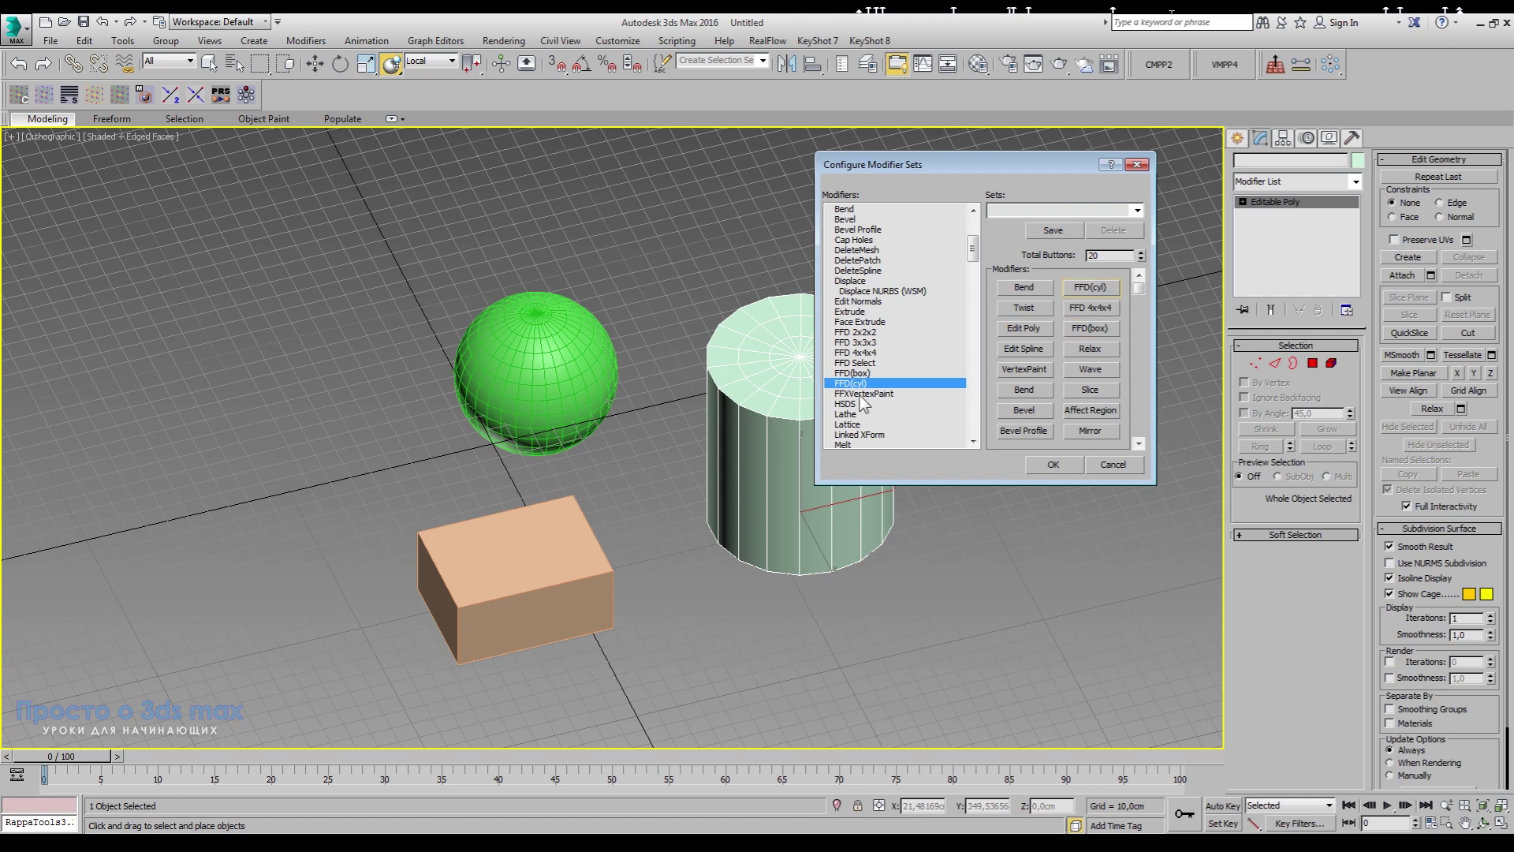
left_click_drag(855, 404, 1090, 348)
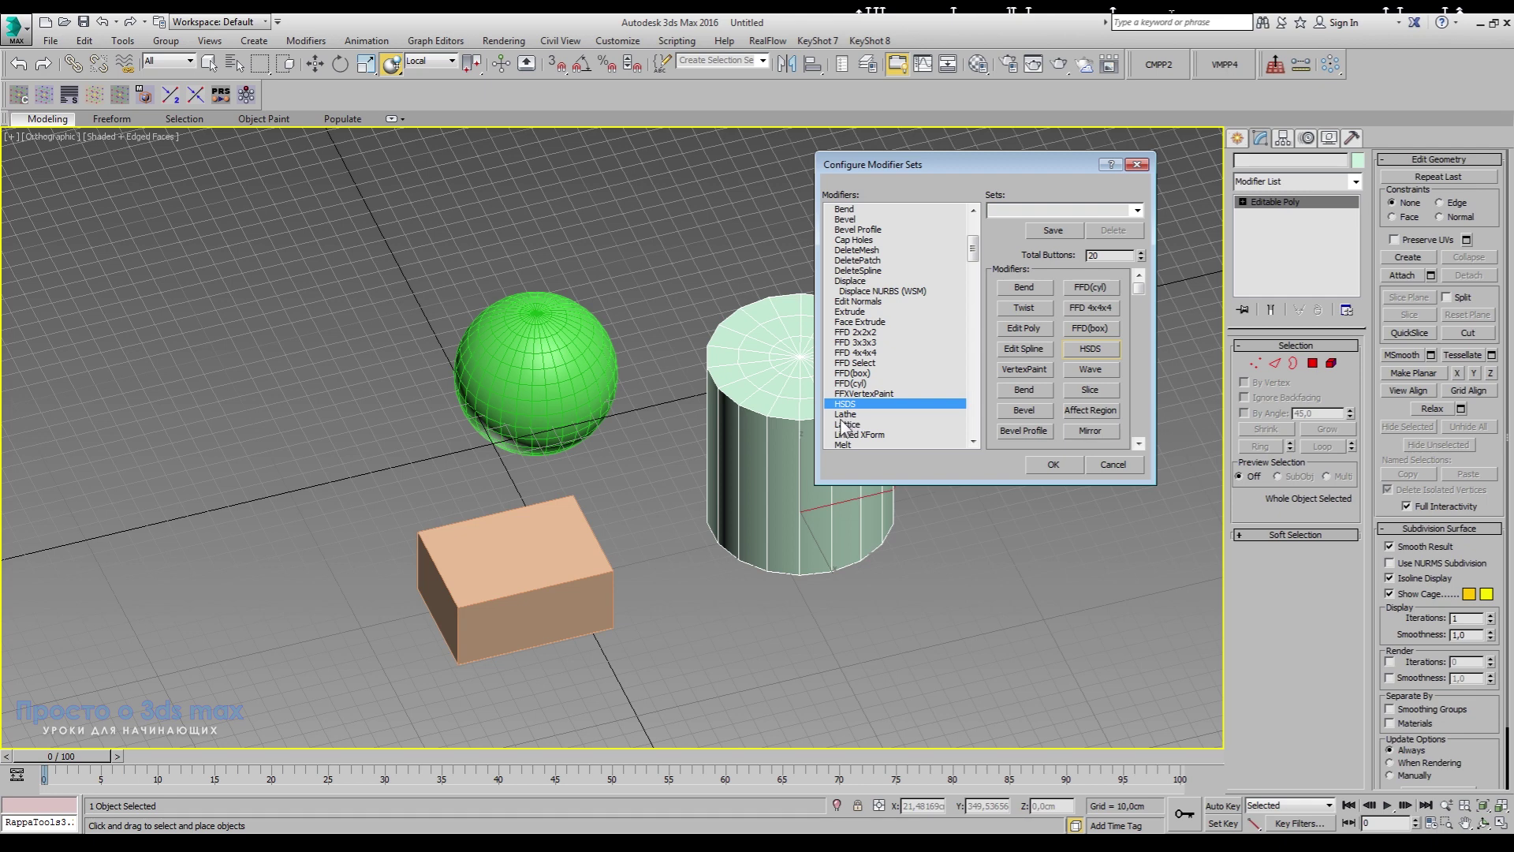
left_click_drag(845, 415, 1102, 371)
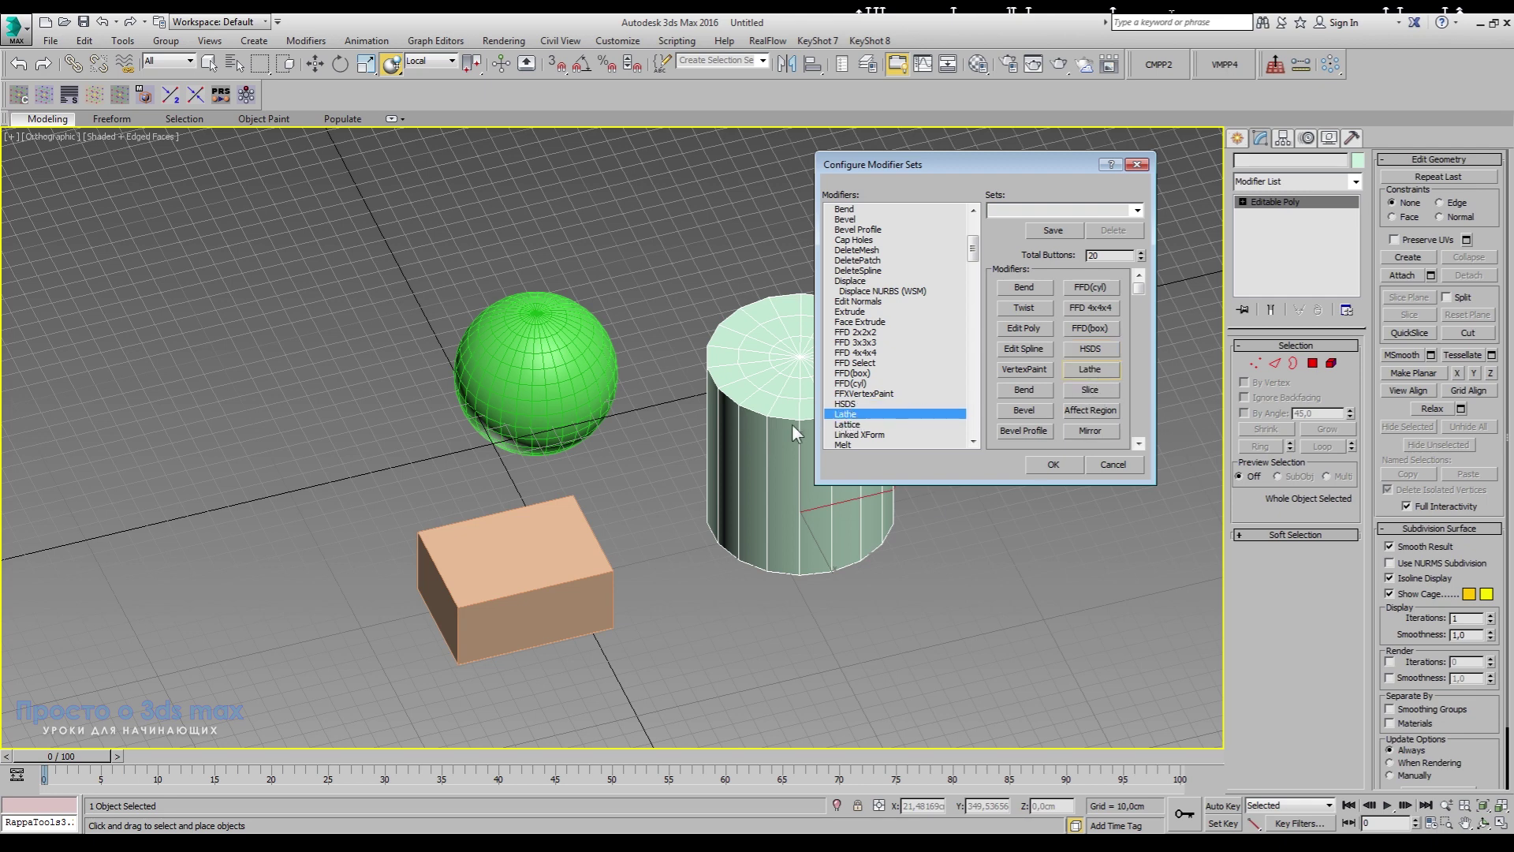
- Add Lattice, Melt and MeshSmooth to the button set, MeshSmooth replacing Mirror
scroll(852, 433, "down", 1)
left_click_drag(850, 394, 1091, 389)
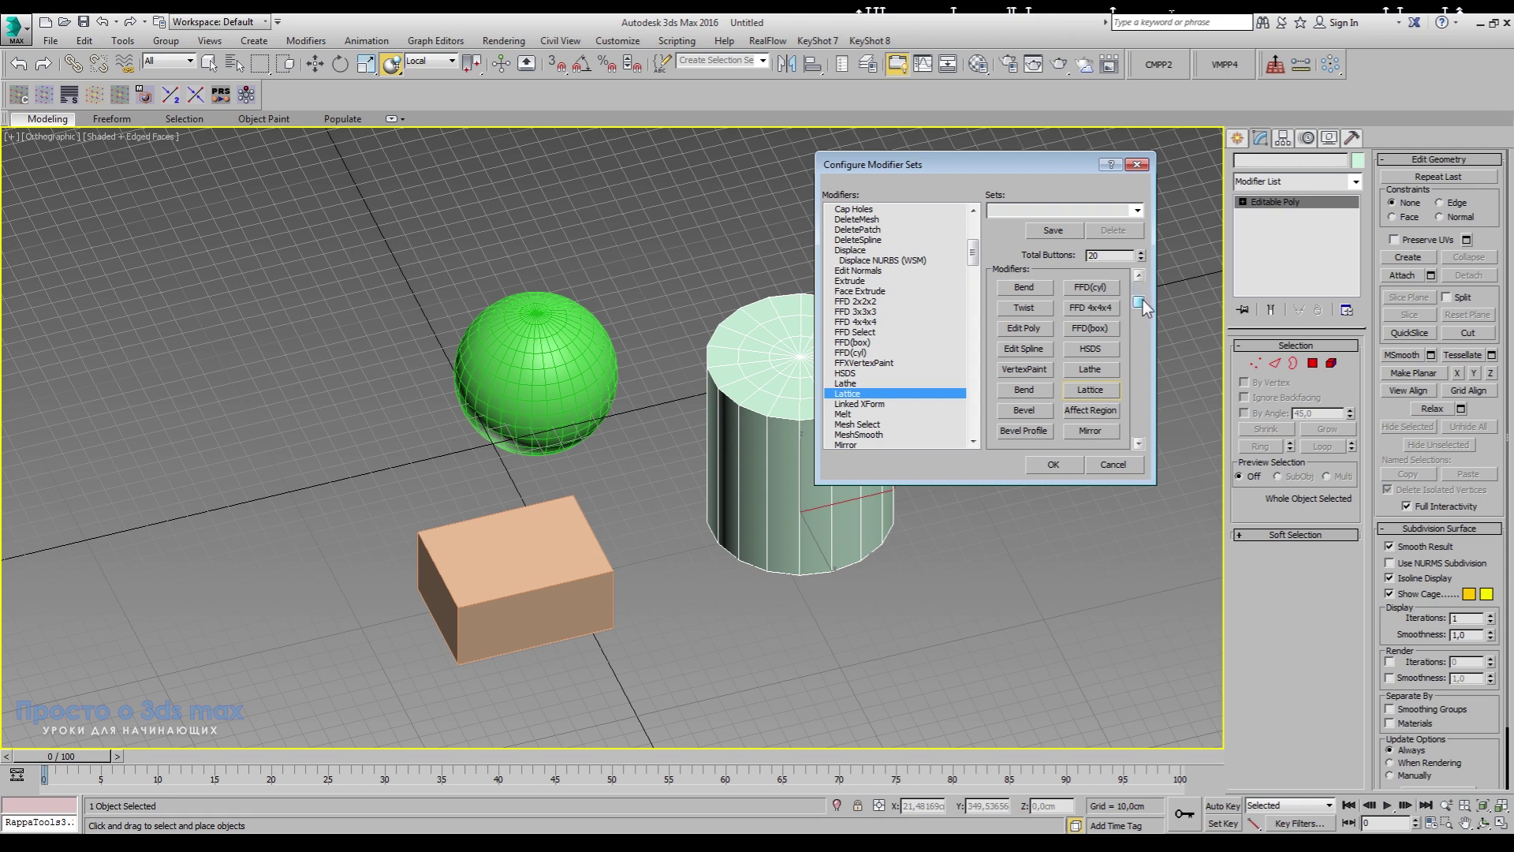
left_click_drag(1142, 301, 1139, 324)
left_click_drag(843, 413, 1086, 393)
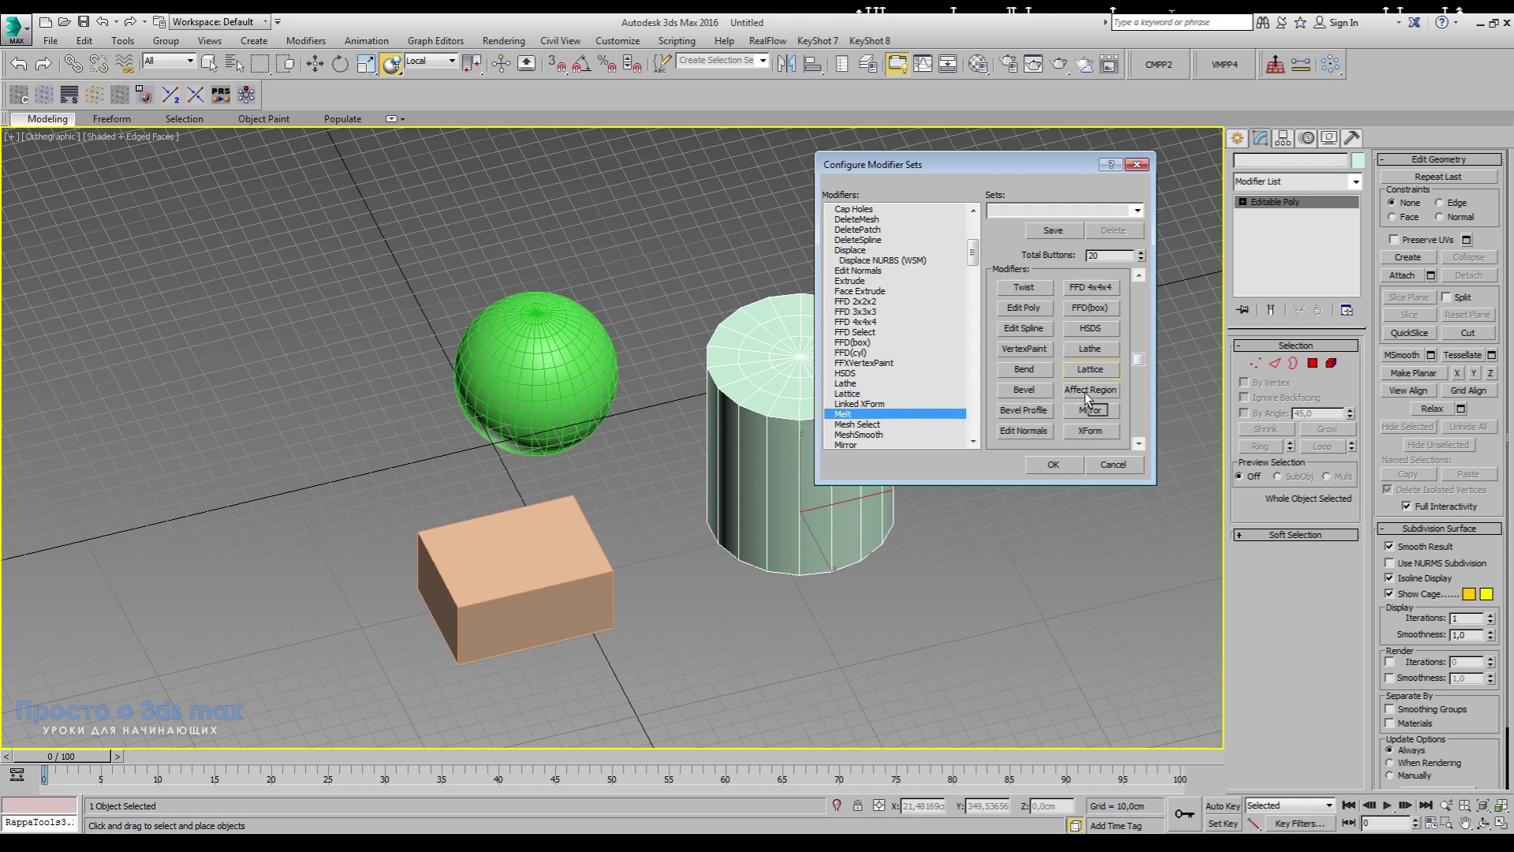
mouse_move(867, 435)
left_mouse_down()
mouse_move(1056, 401)
mouse_move(1090, 410)
left_mouse_up()
left_click(1139, 443)
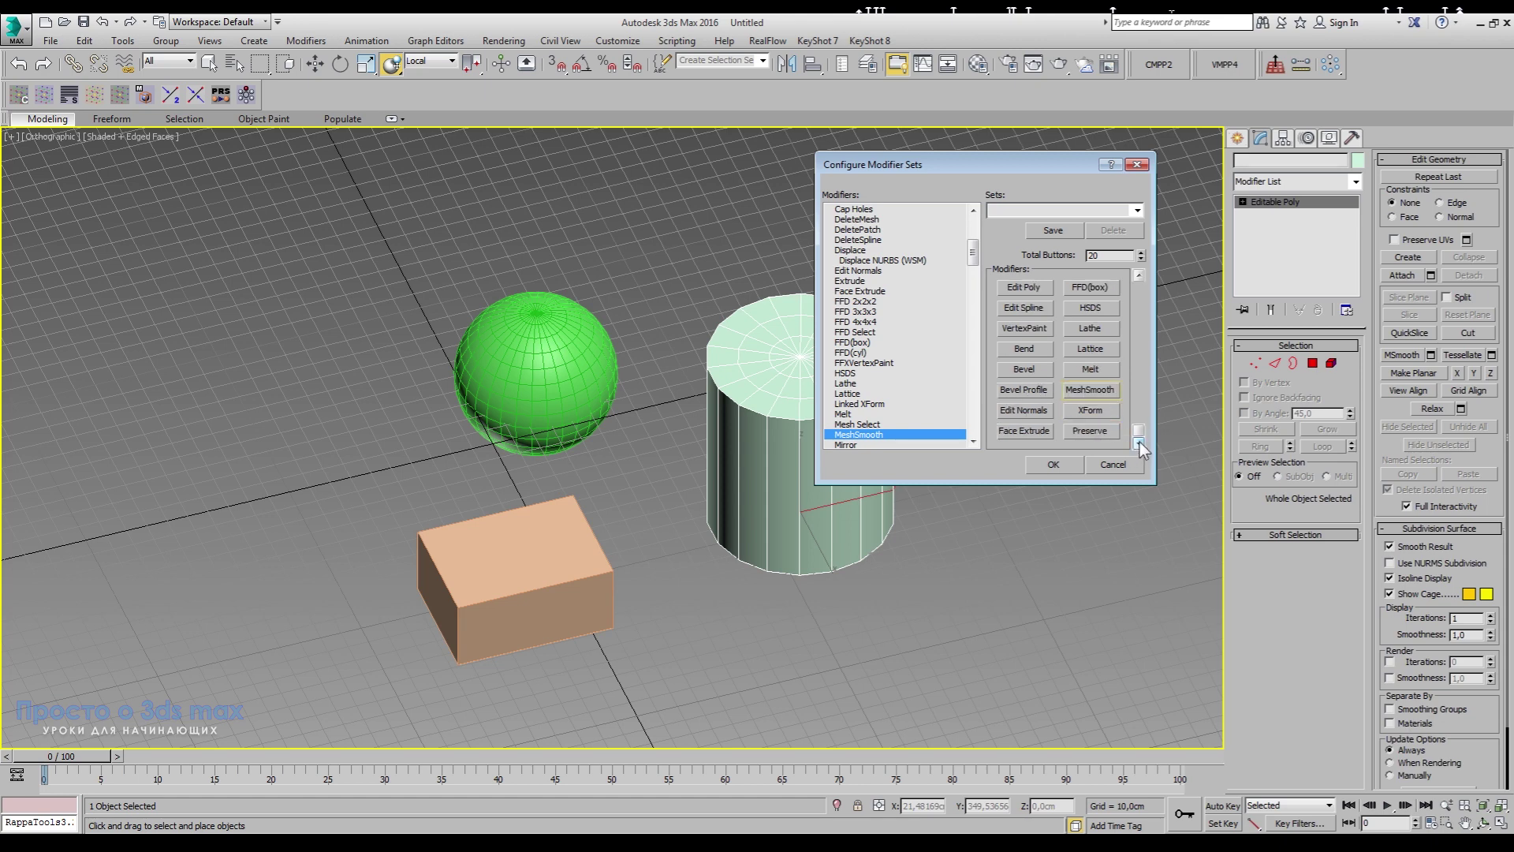
- Replace XForm with Noise and Preserve with TurboSmooth in the button set
scroll(858, 450, "down", 1)
scroll(859, 426, "down", 1)
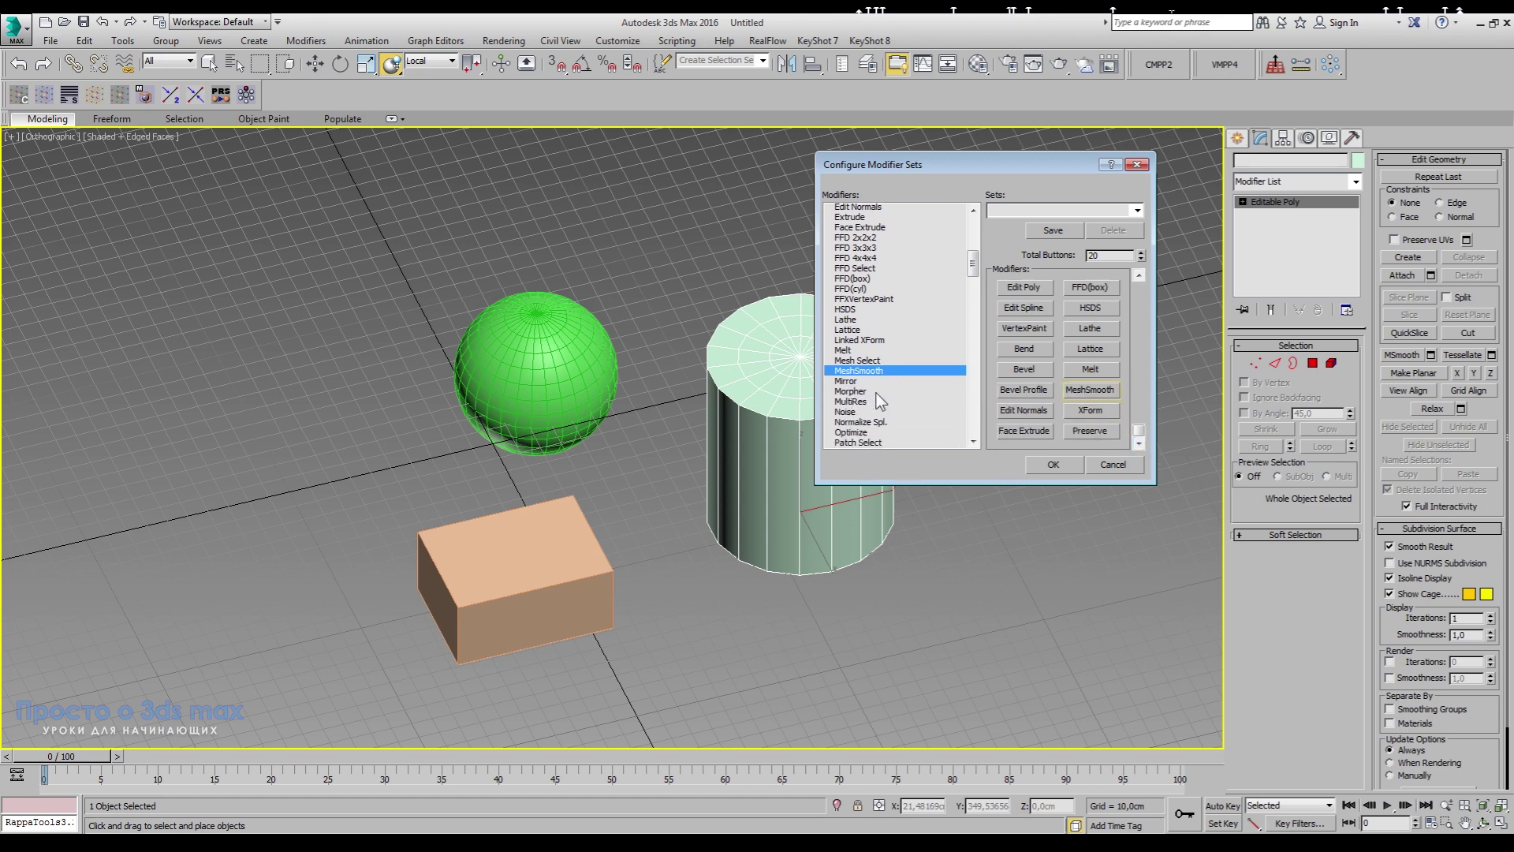
scroll(861, 394, "down", 1)
left_click_drag(845, 383, 1092, 410)
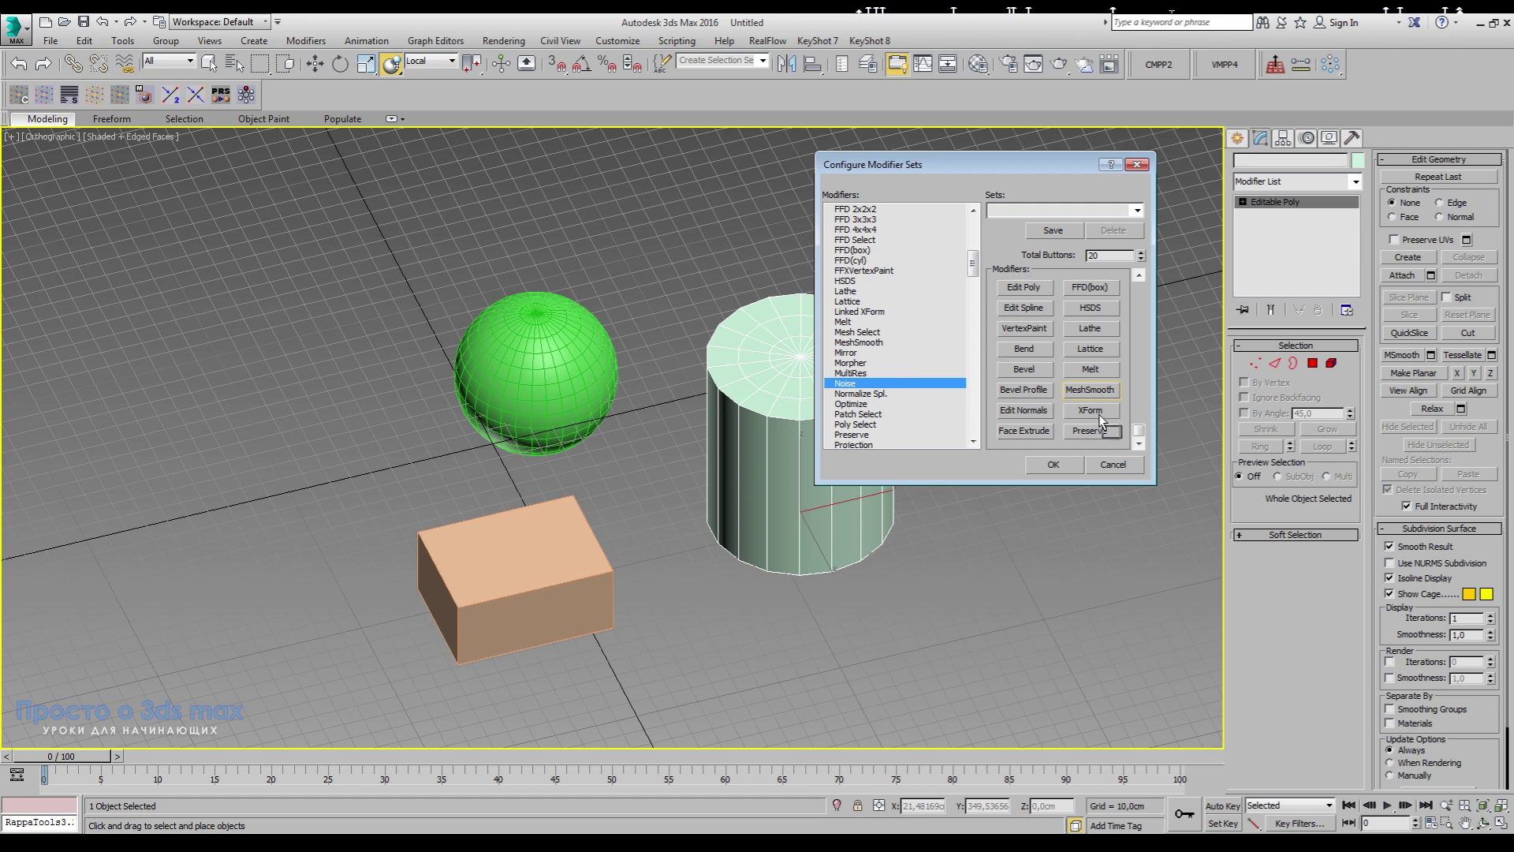
scroll(878, 413, "down", 1)
scroll(882, 427, "down", 2)
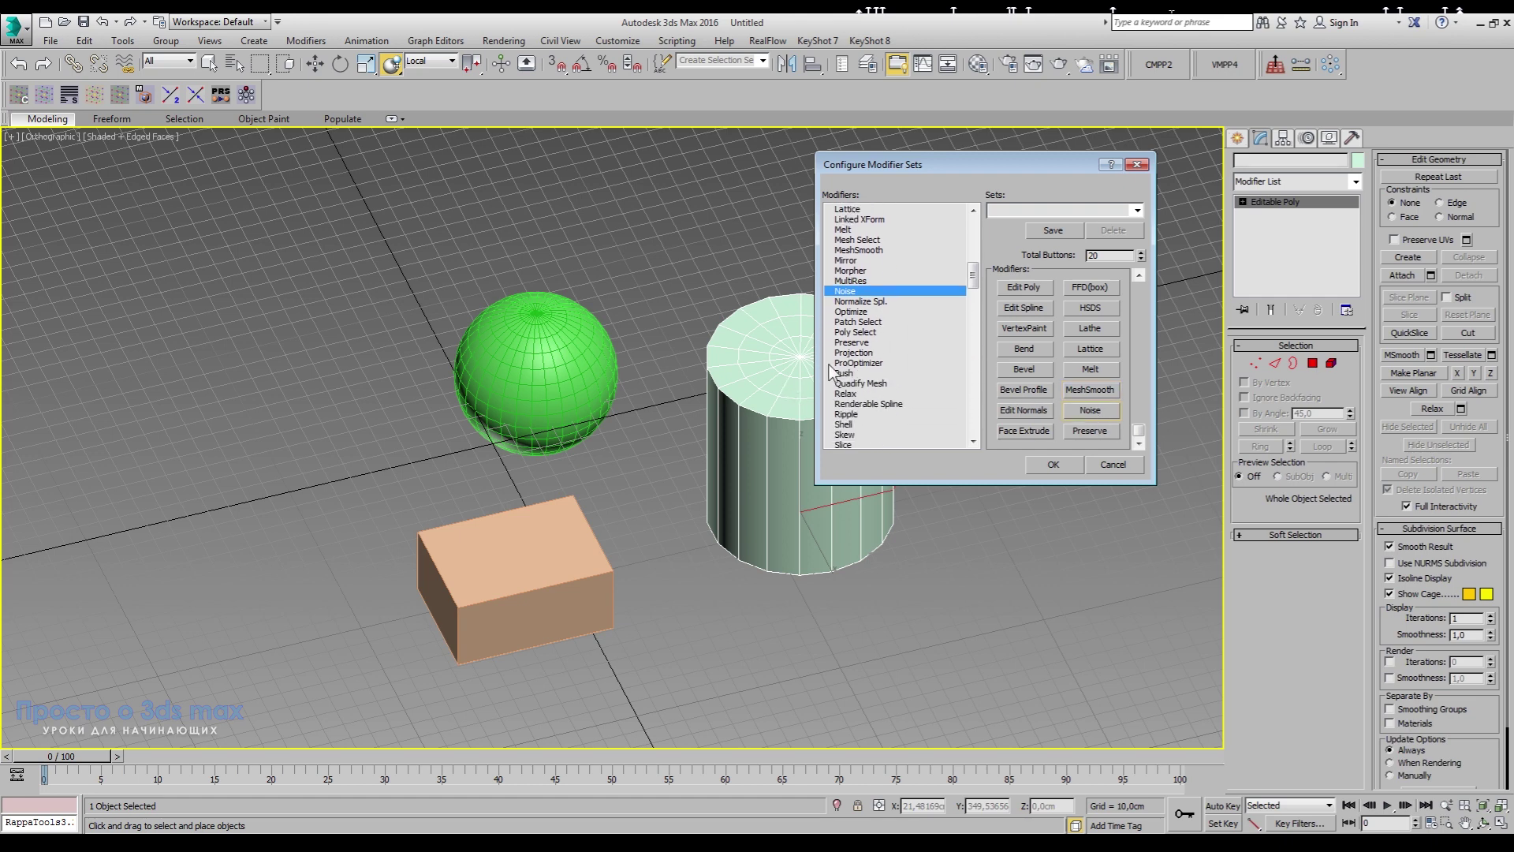
scroll(861, 371, "down", 2)
scroll(861, 362, "down", 2)
scroll(861, 355, "down", 2)
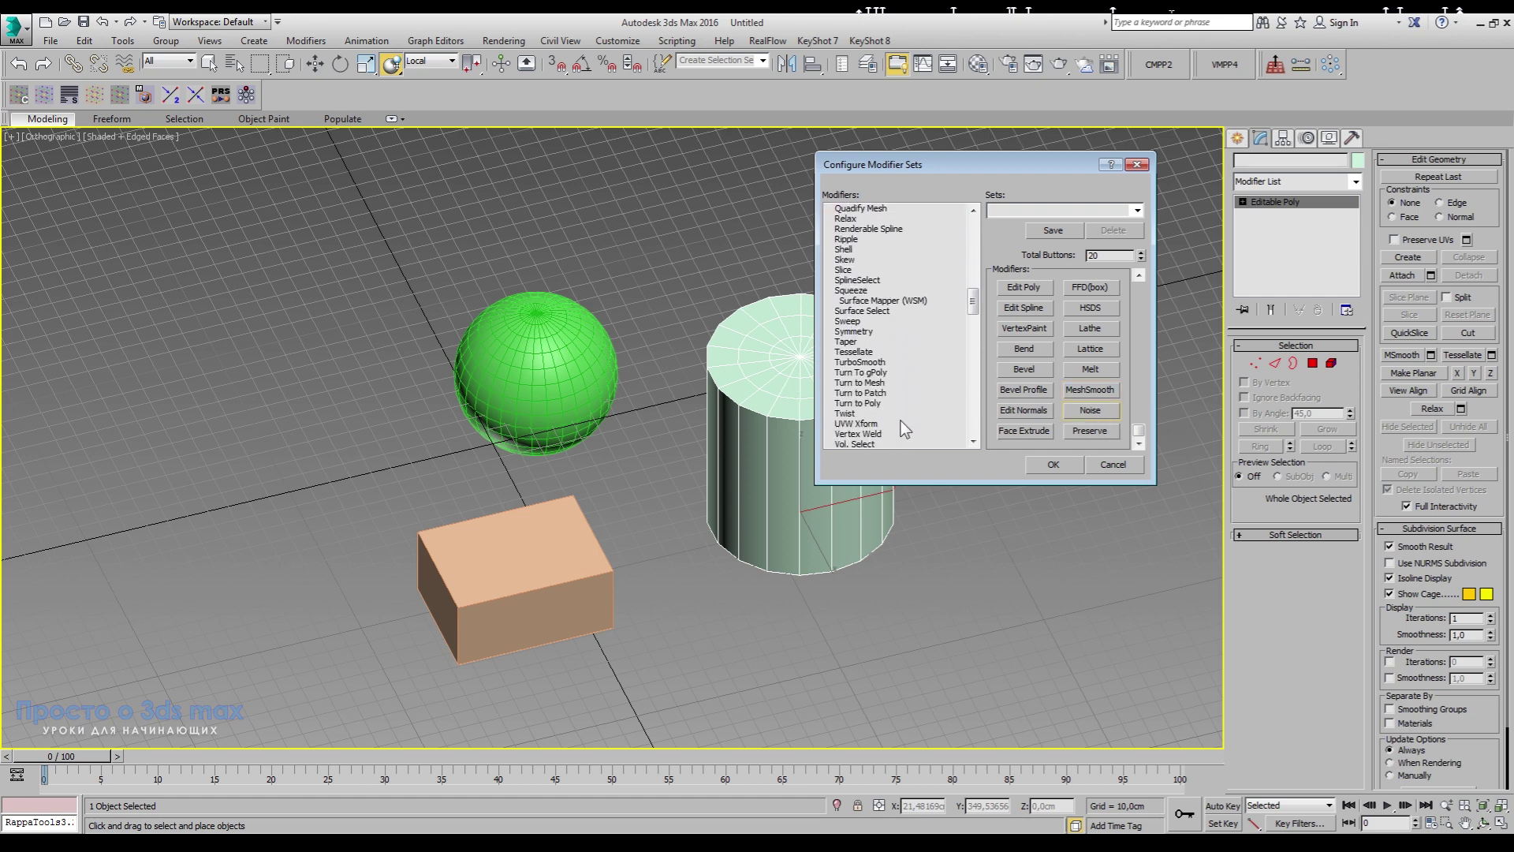
scroll(861, 340, "down", 1)
left_click_drag(860, 322, 1088, 431)
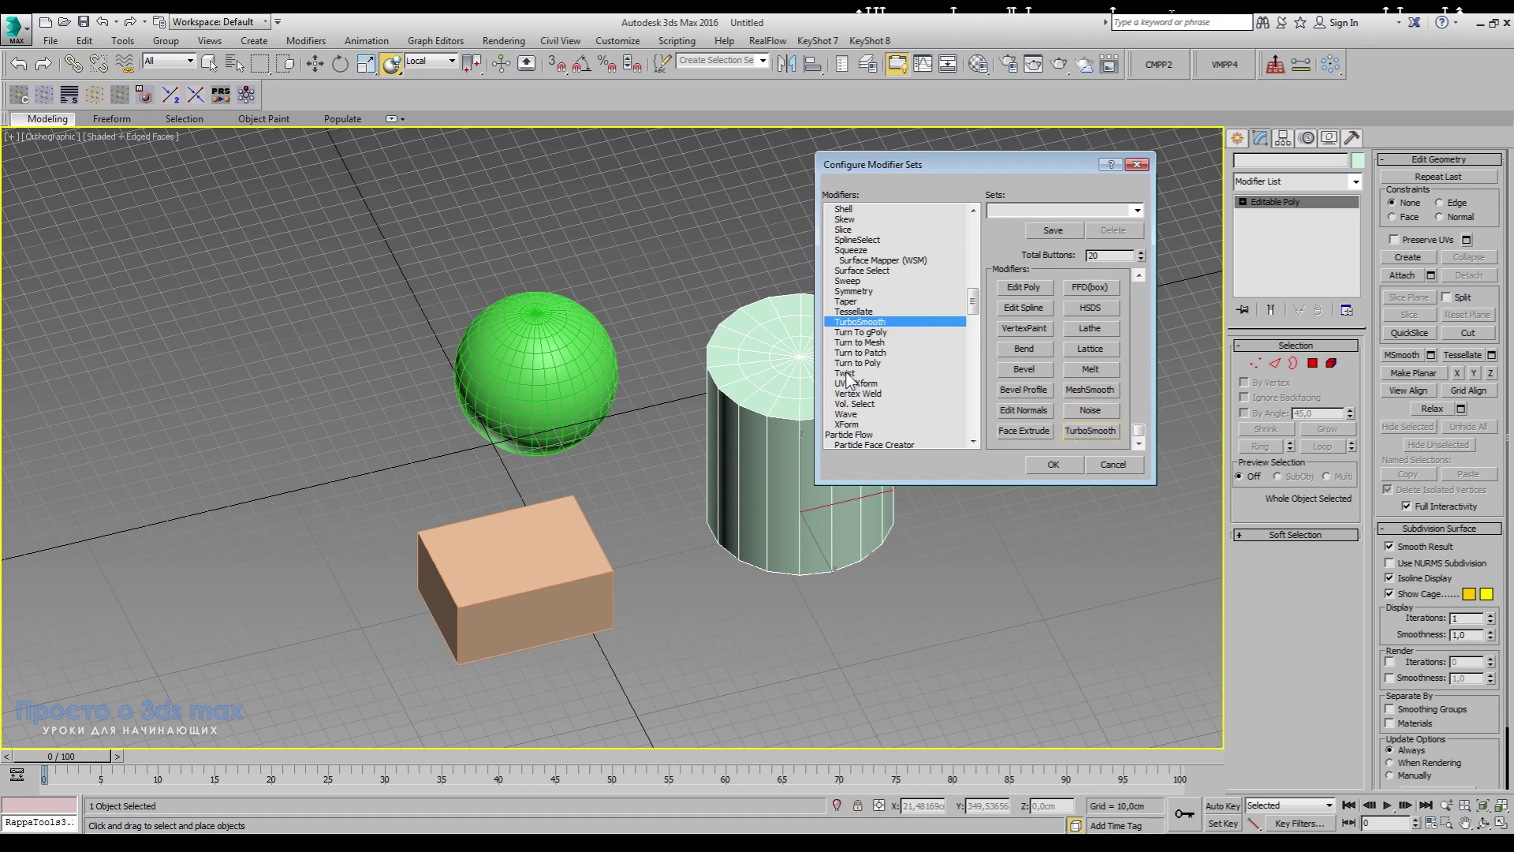
- Replace Face Extrude with UVW Map and Edit Normals with Smooth in the button set
scroll(891, 402, "down", 1)
scroll(904, 418, "down", 1)
scroll(904, 418, "down", 2)
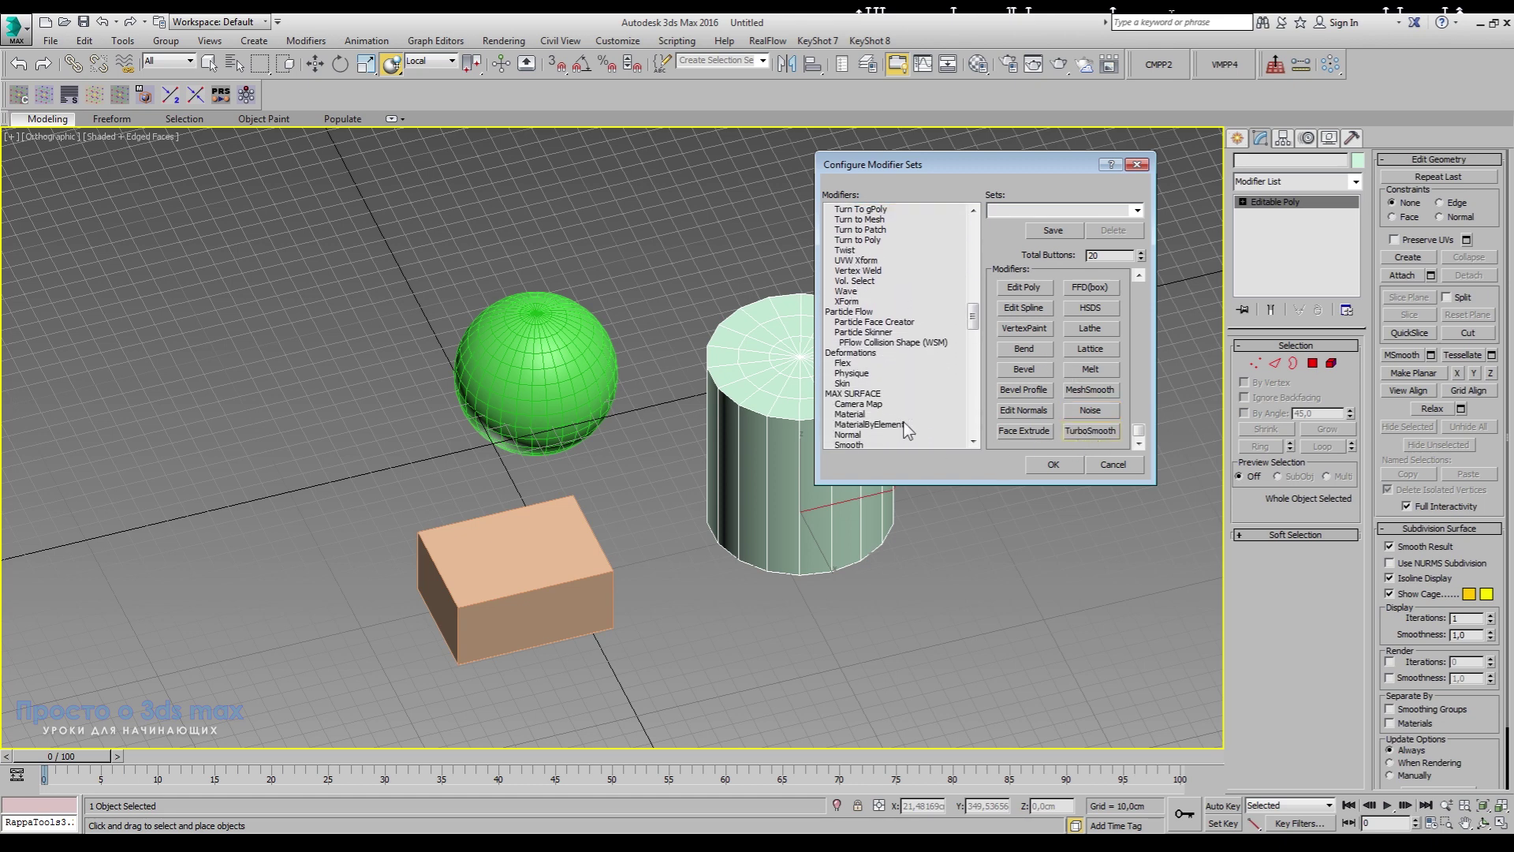
scroll(903, 426, "down", 1)
scroll(904, 424, "down", 2)
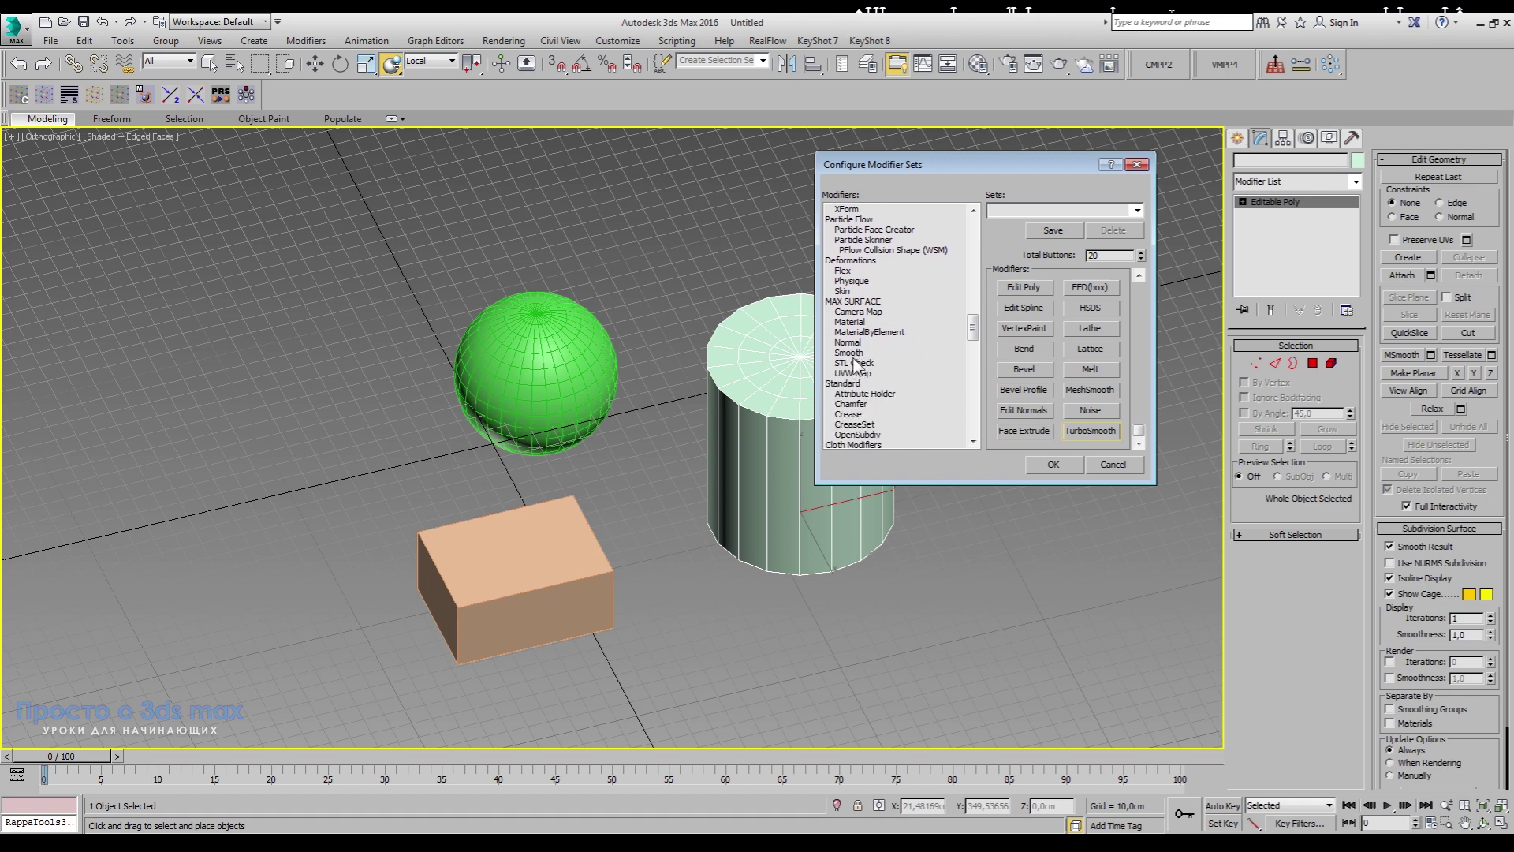
left_click_drag(857, 379, 1017, 432)
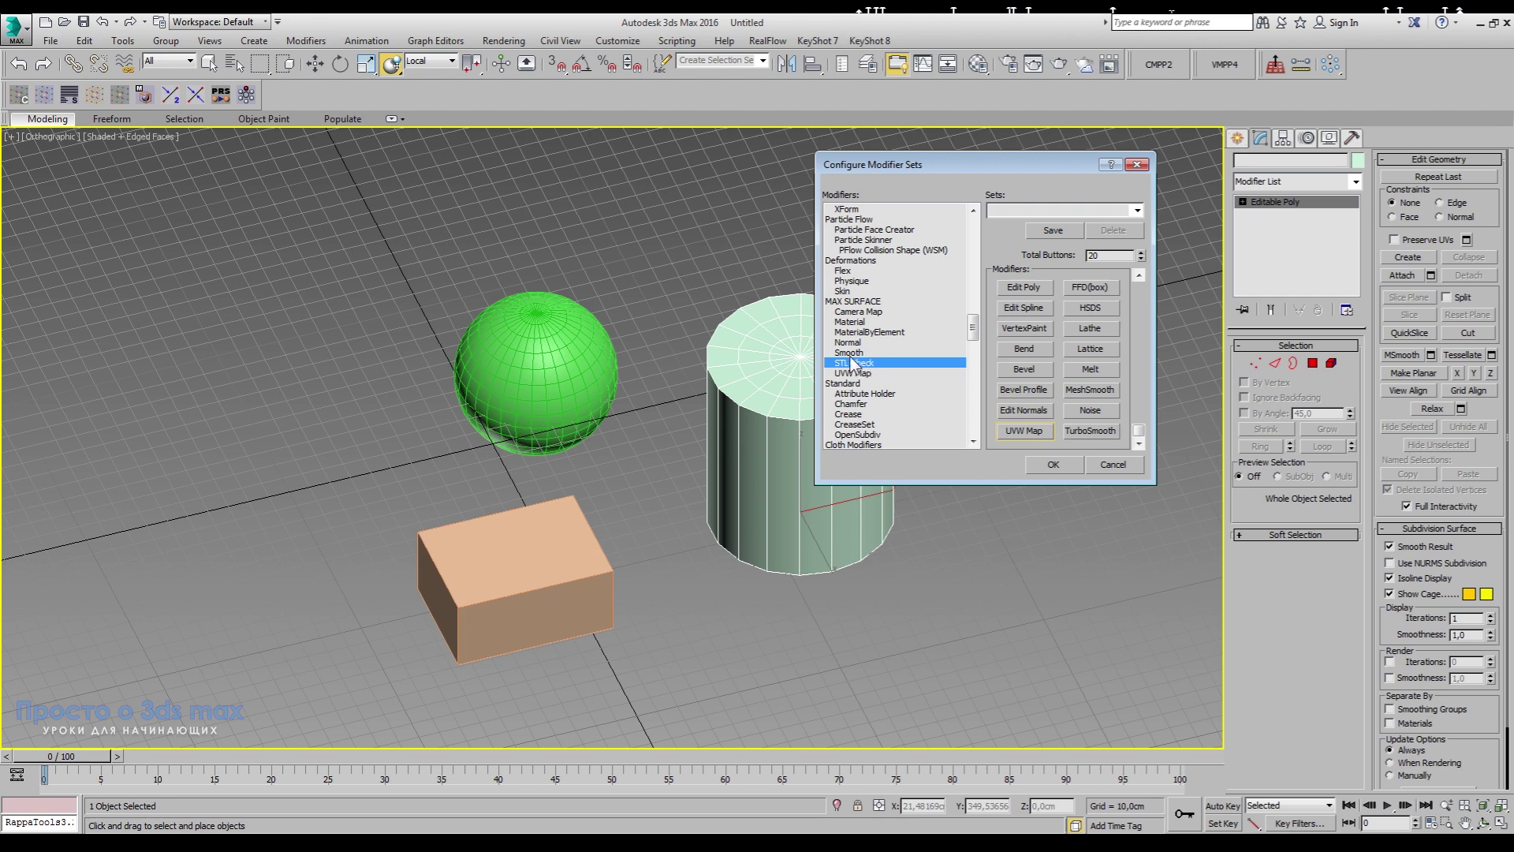
left_click_drag(852, 353, 1014, 396)
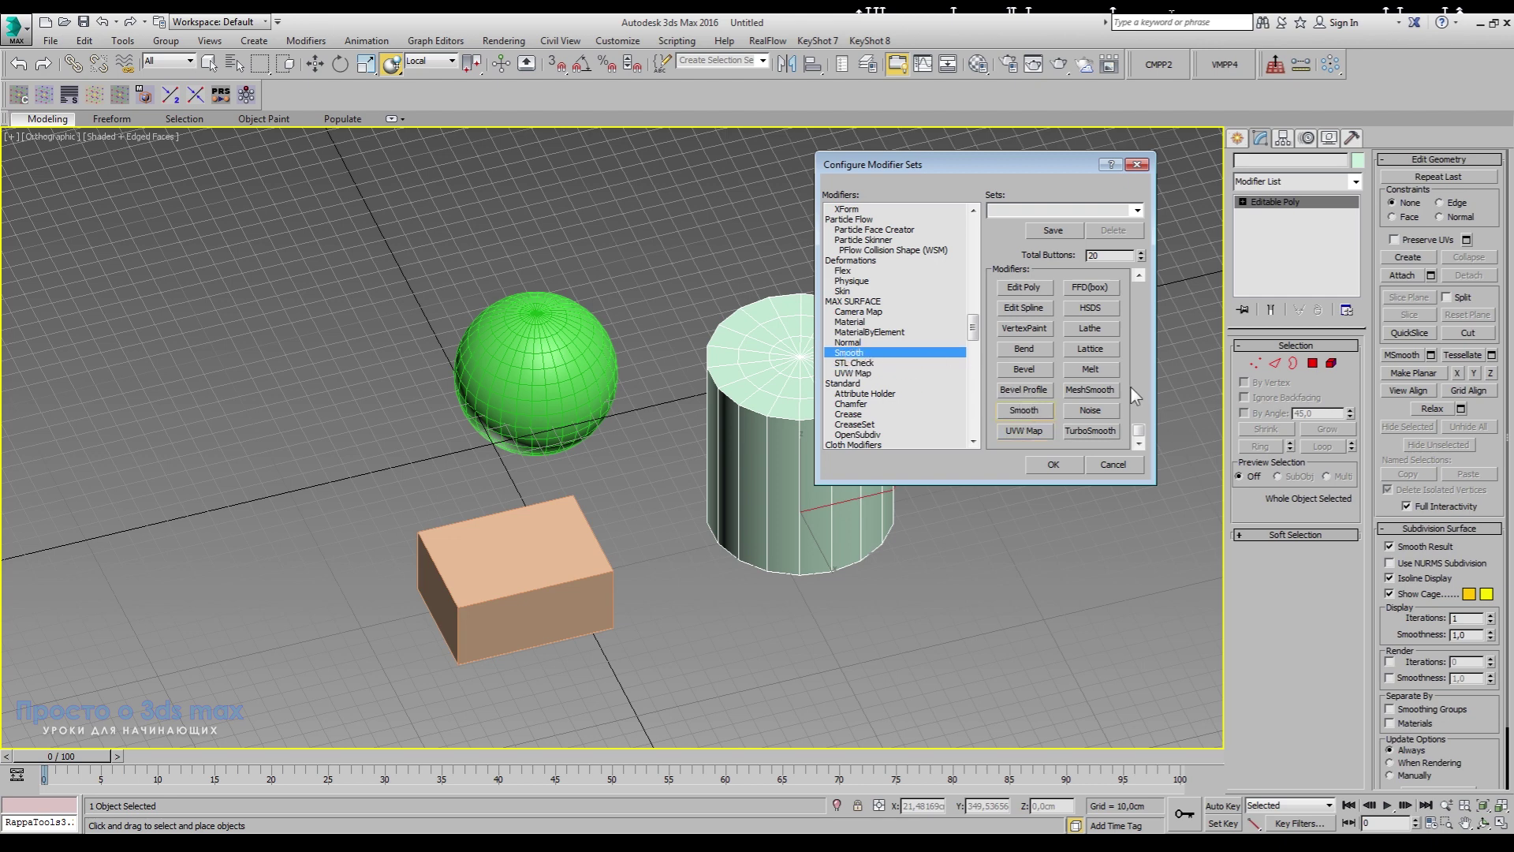
scroll(905, 414, "down", 1)
scroll(901, 417, "down", 1)
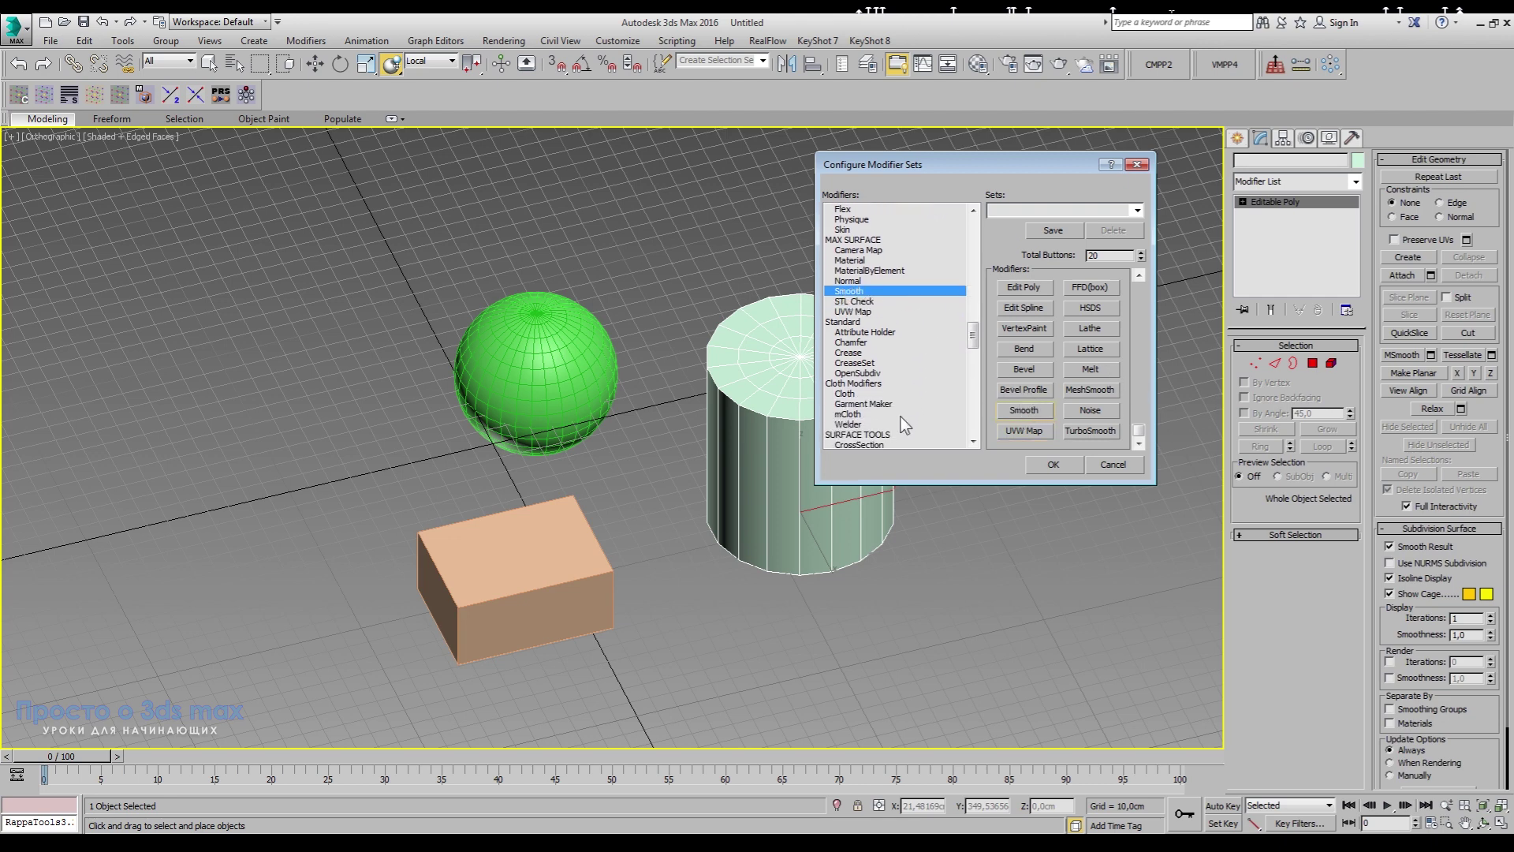
scroll(896, 418, "down", 2)
scroll(893, 419, "down", 3)
scroll(893, 418, "down", 2)
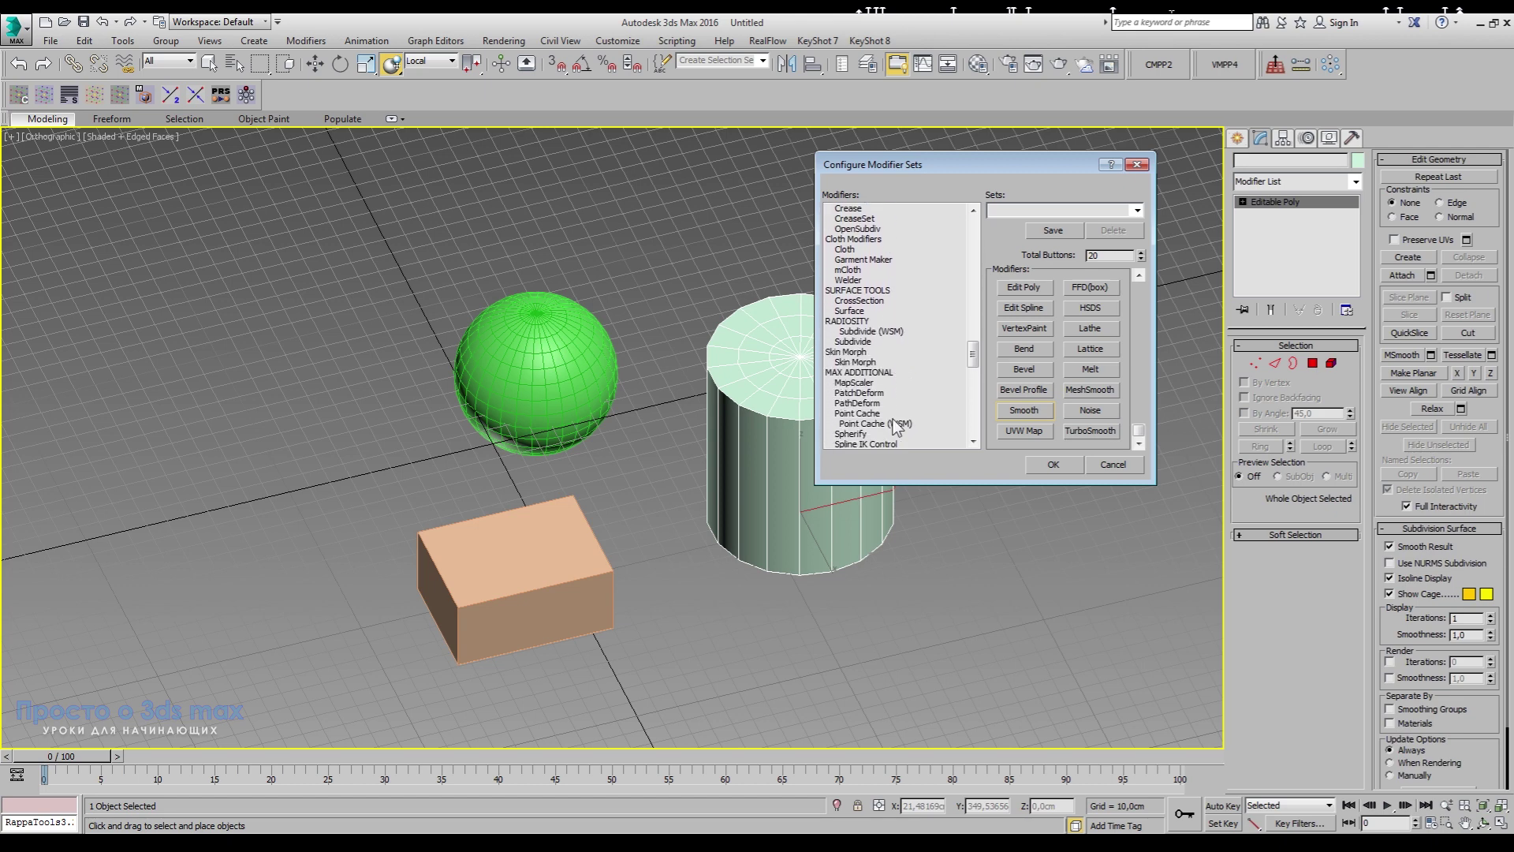
scroll(893, 419, "down", 3)
scroll(892, 418, "down", 3)
scroll(893, 419, "down", 2)
- Put Unwrap UVW in place of Melt, name the set 'Roman' and confirm with OK
left_click_drag(856, 282, 1091, 368)
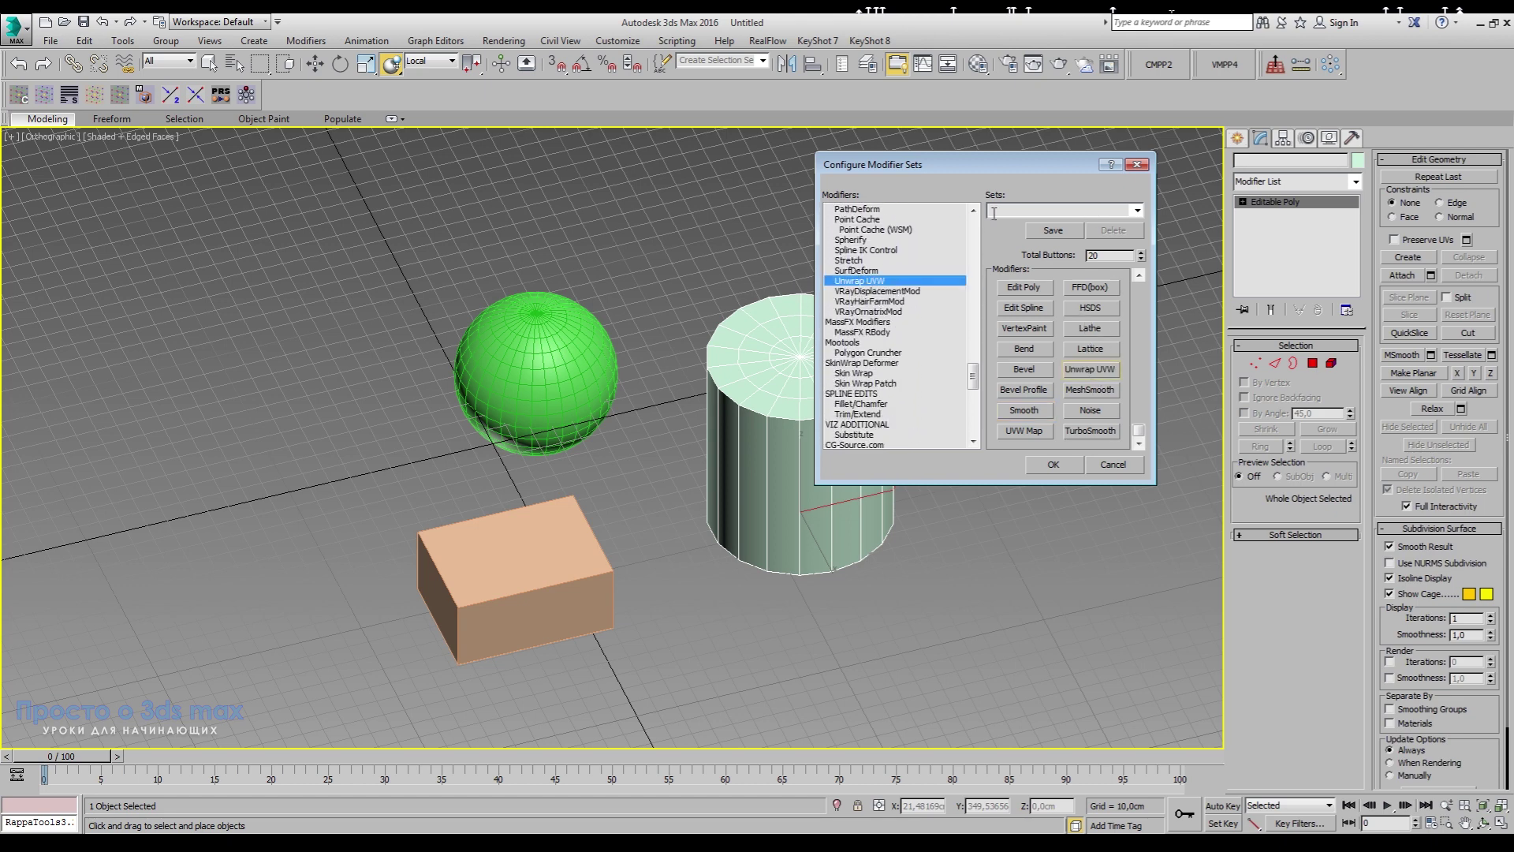
type("Ro")
type("man")
left_click(1039, 466)
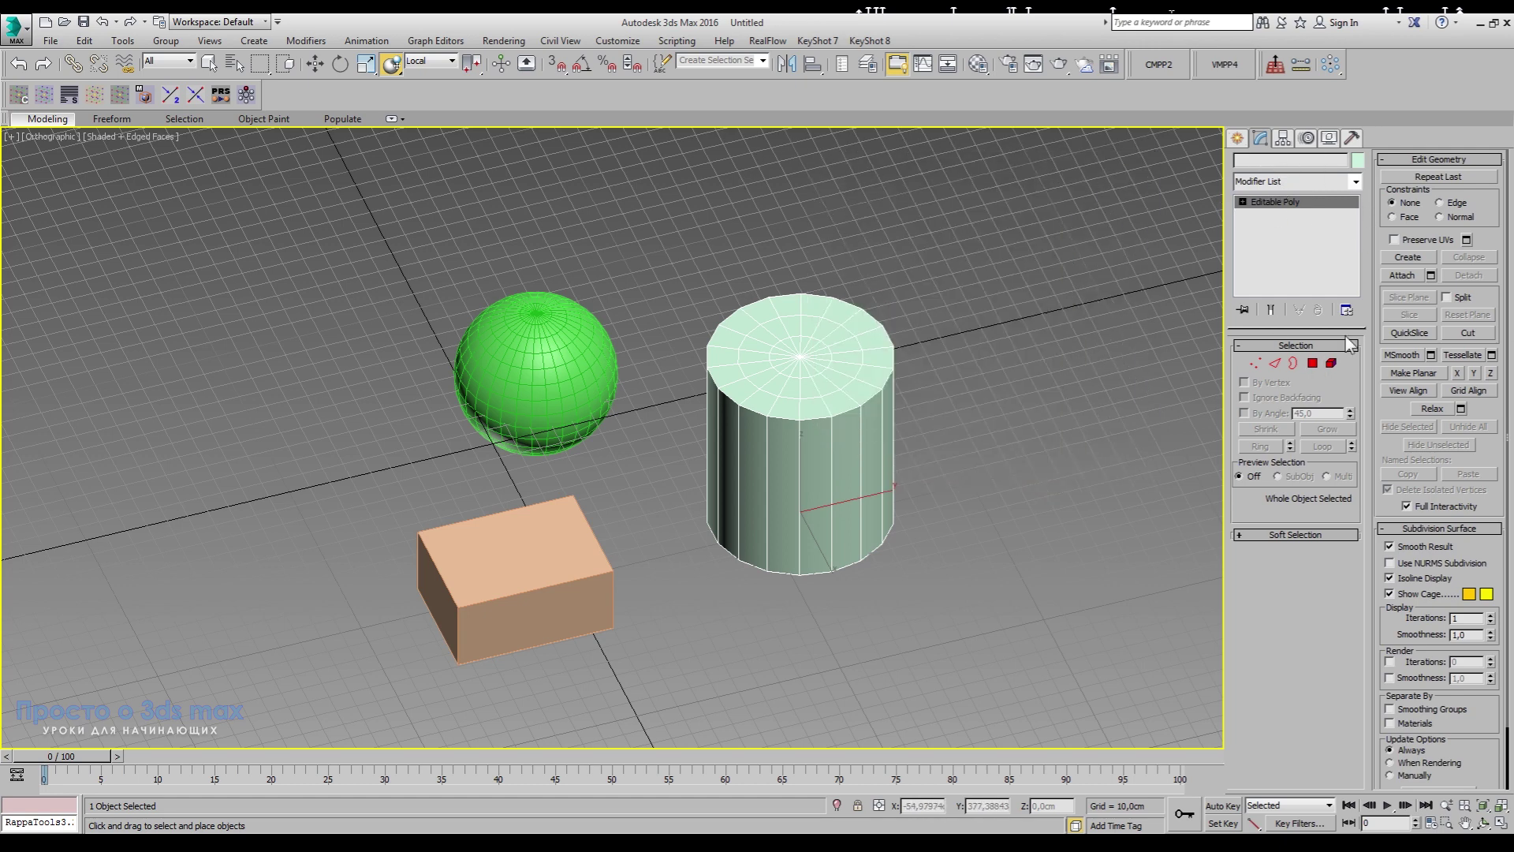
- Show the Roman modifier set as buttons, then switch to the Move tool (W)
left_click(1348, 310)
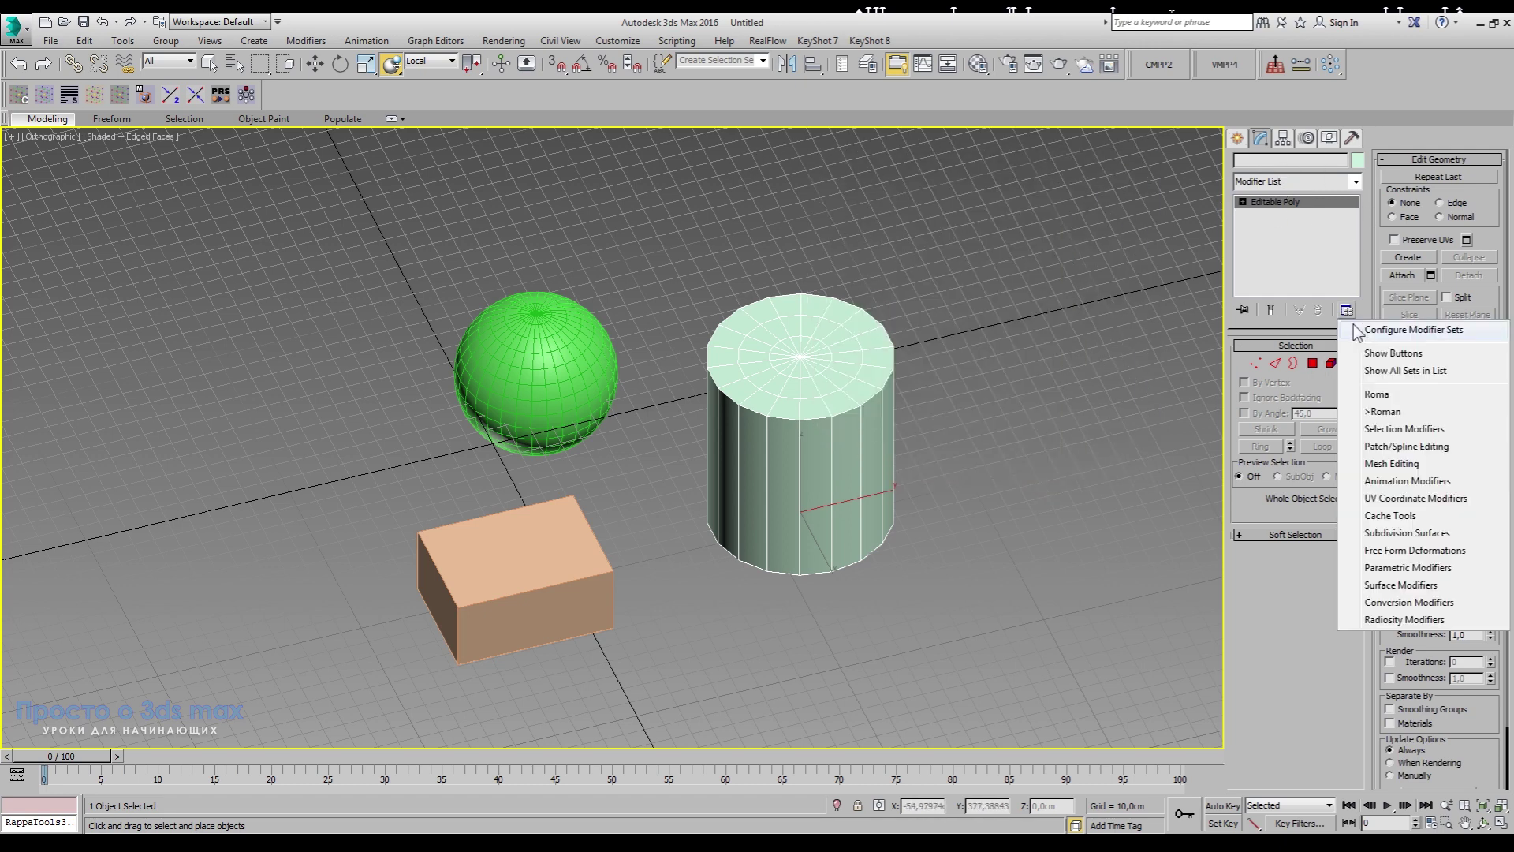
left_click(1405, 355)
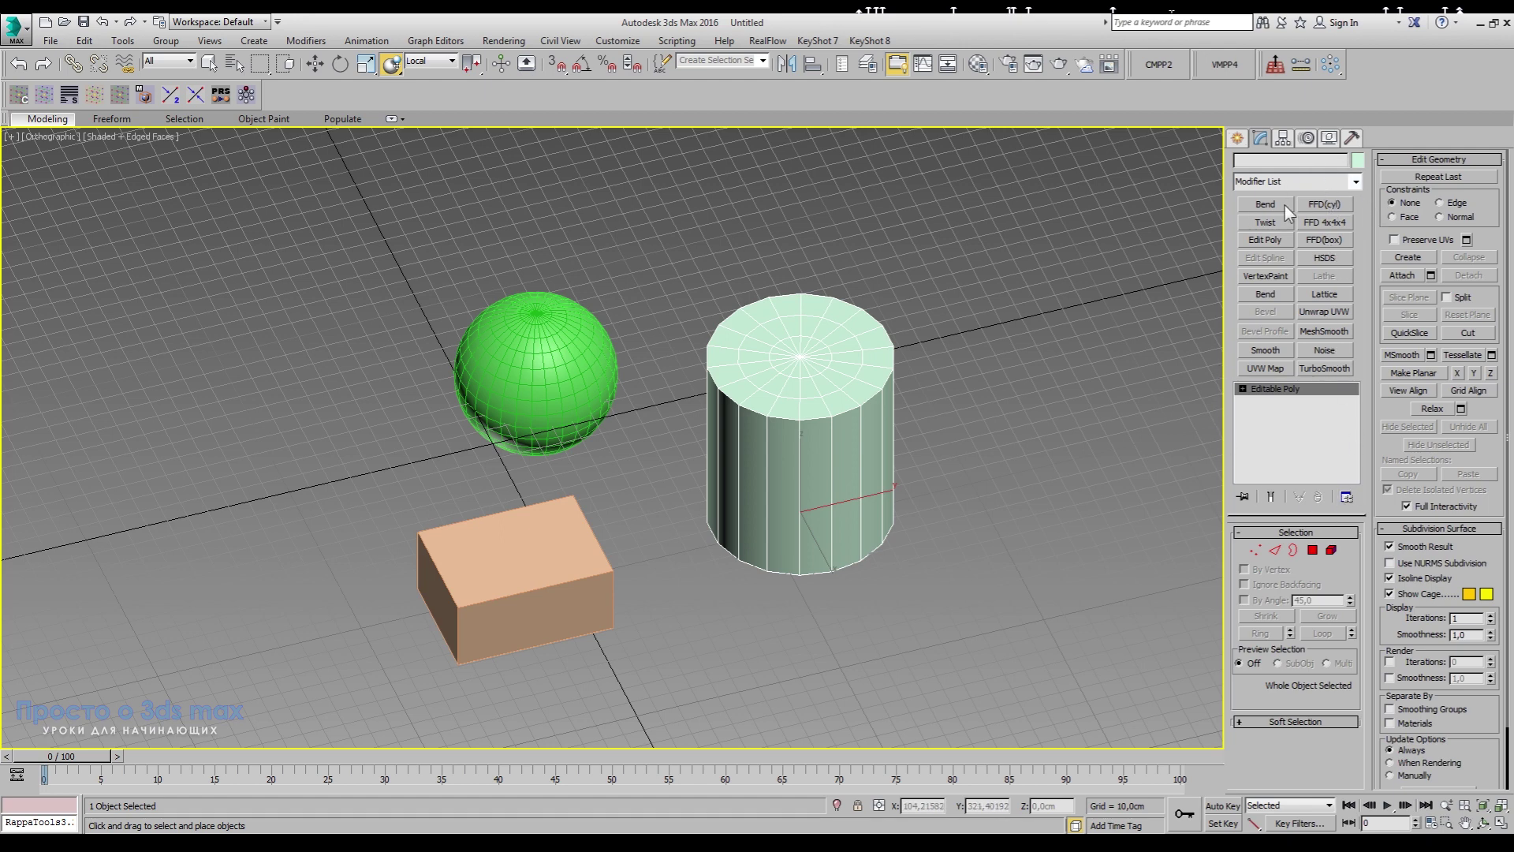
key("w")
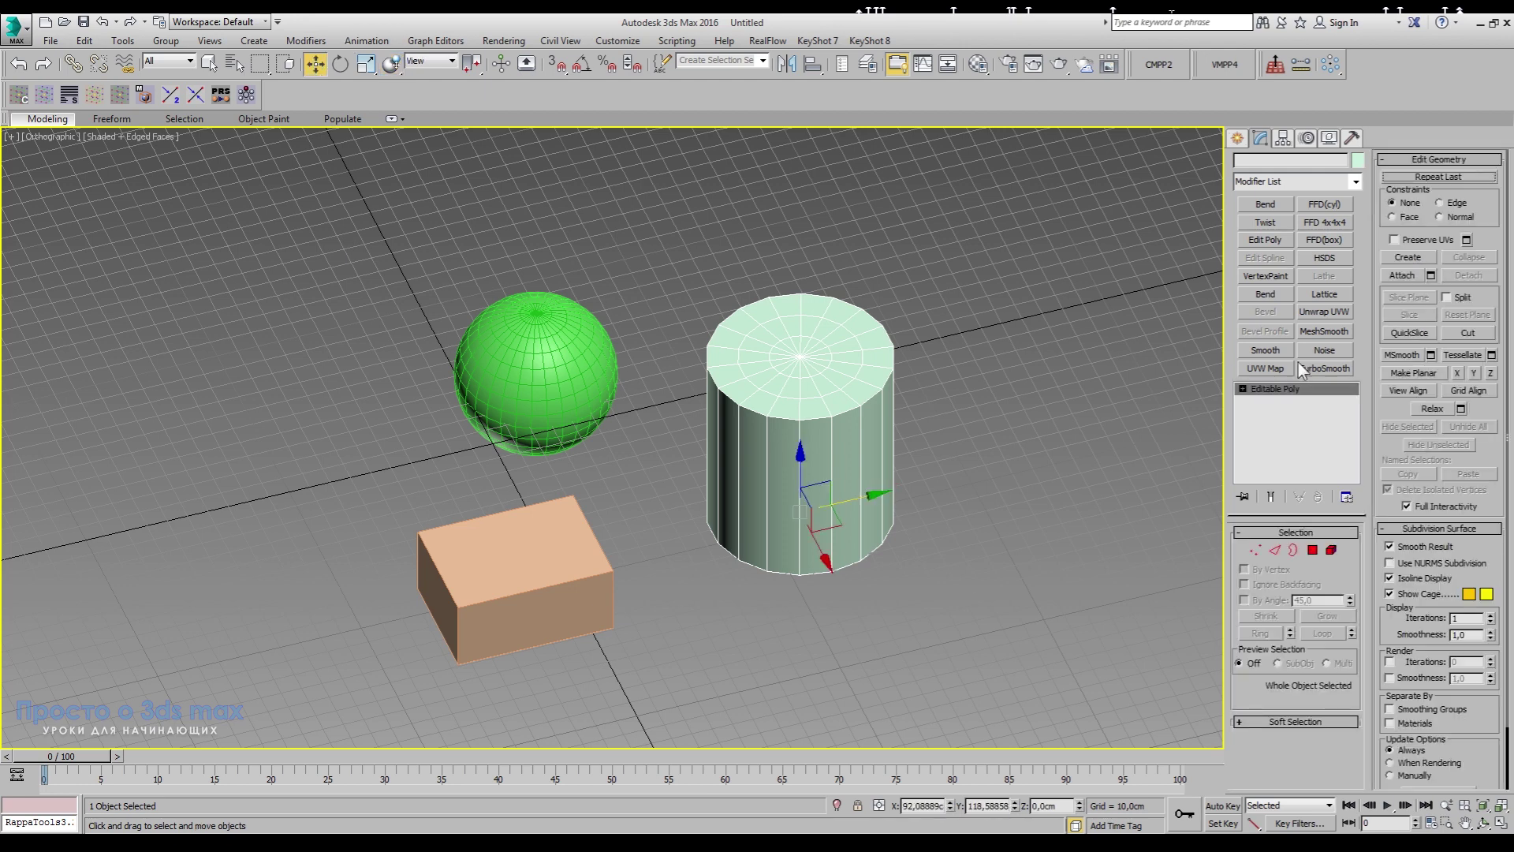
- Add TurboSmooth and Noise via the buttons, move Noise below TurboSmooth, raise X strength and enable Fractal
left_click(1314, 366)
left_click(1327, 351)
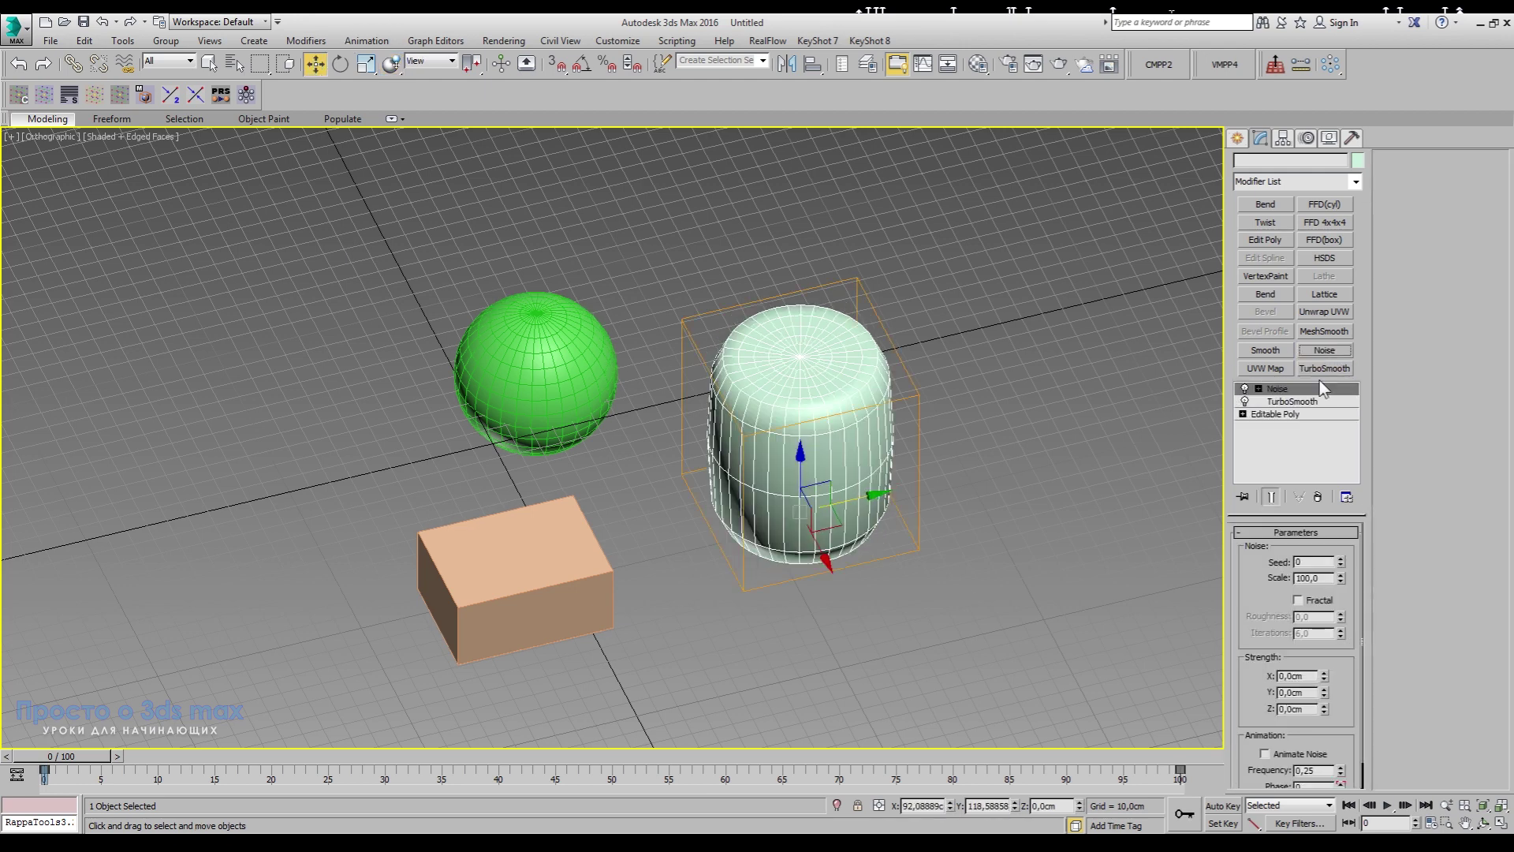
left_click_drag(1333, 389, 1327, 412)
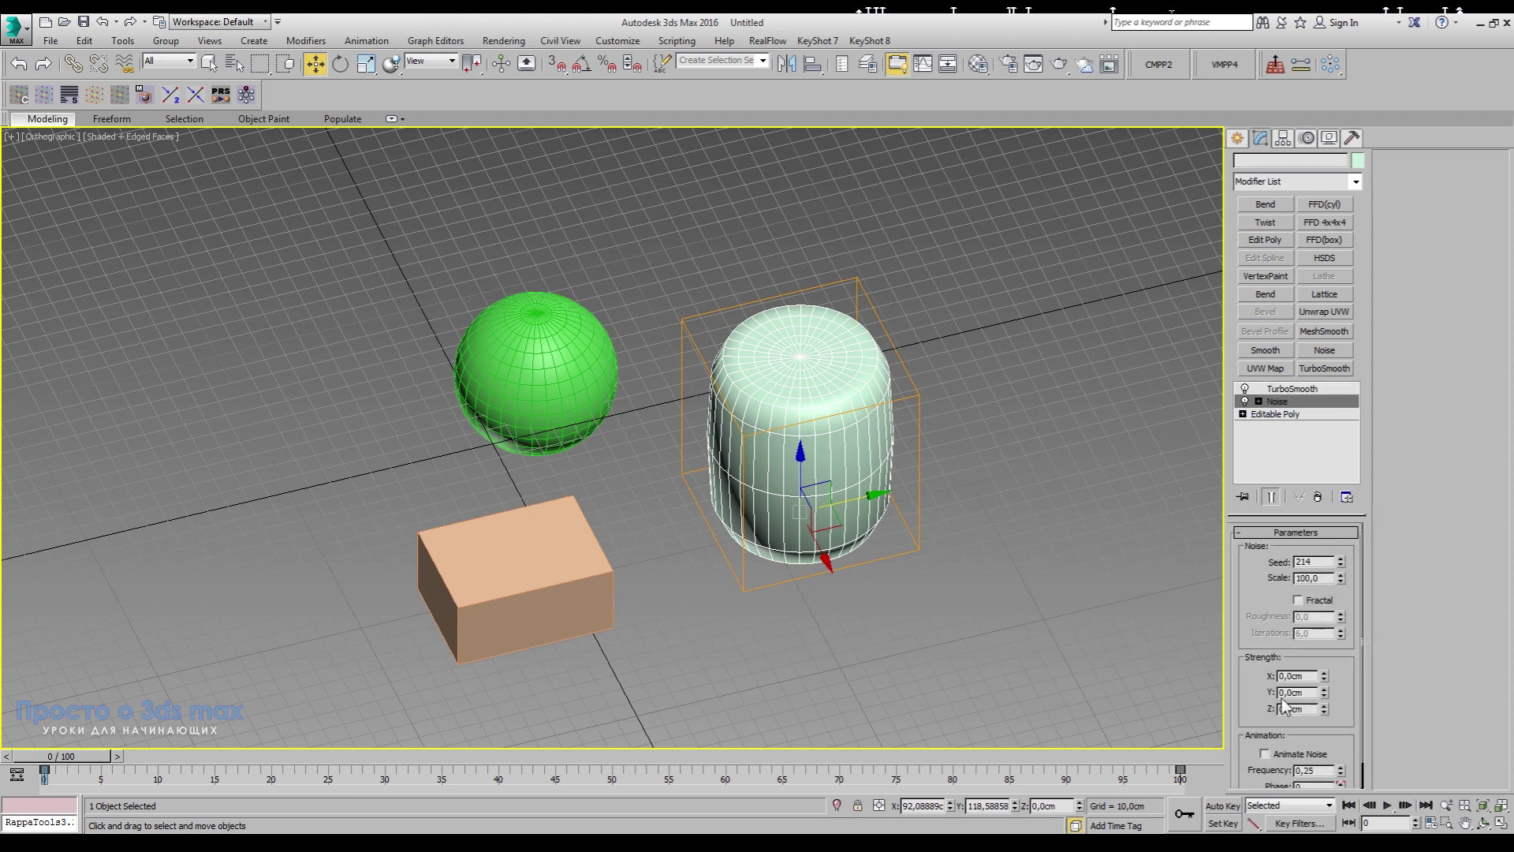
left_click_drag(1324, 673, 1325, 654)
left_click(1298, 600)
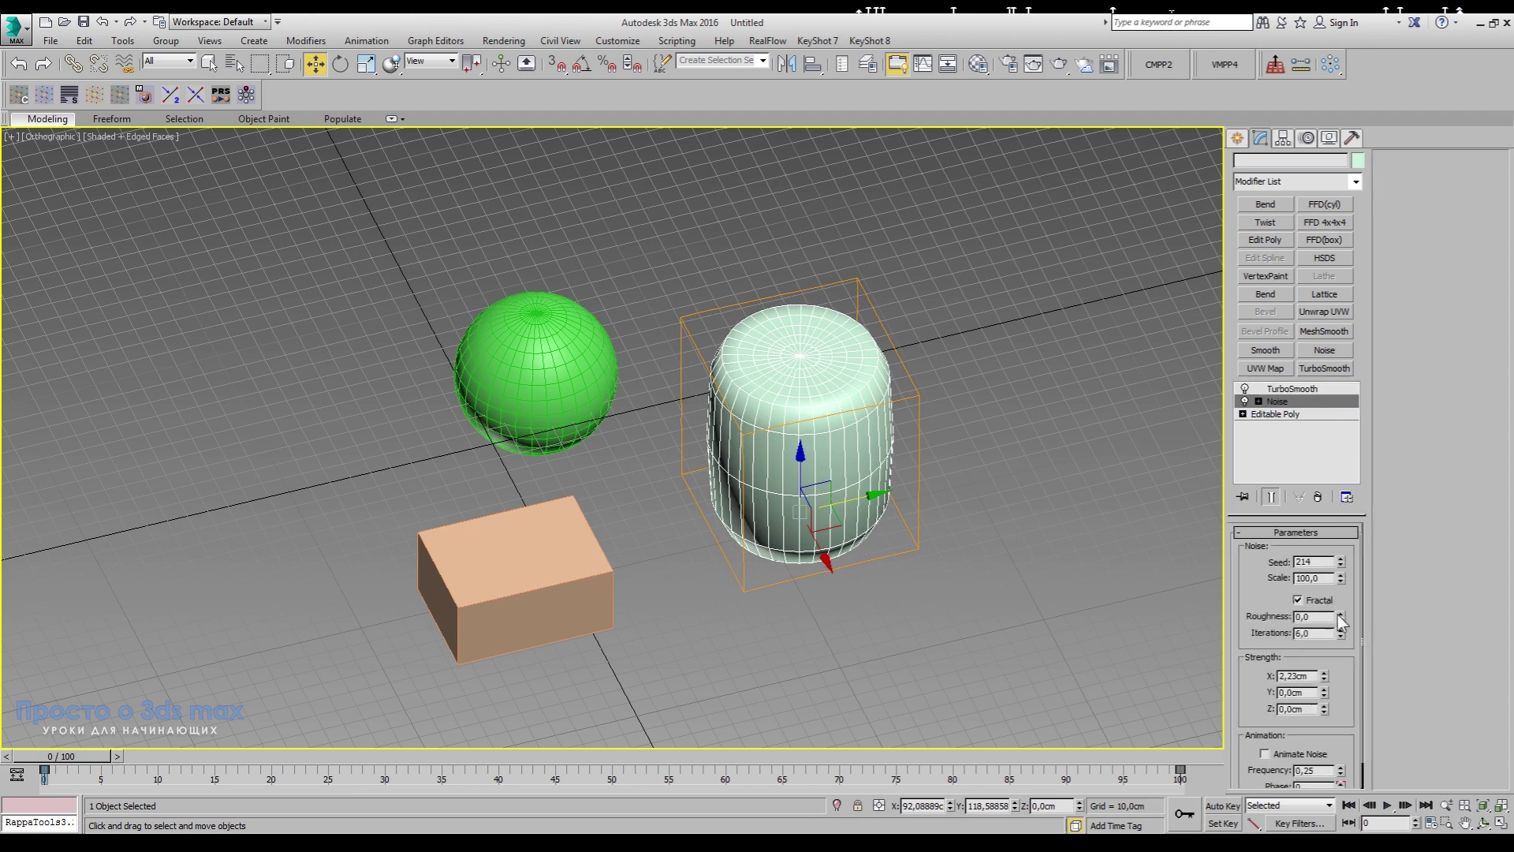